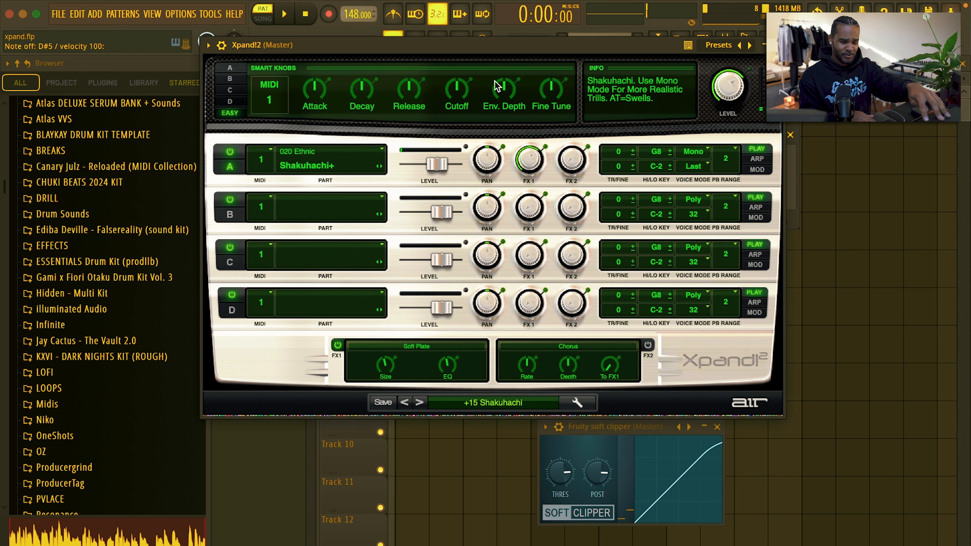
# Audition Xpand!2 presets, including +004 Tabla Groove and the following groove preset, and settle on 26 FM Bells Stack 1.
pyautogui.click(509, 403)
pyautogui.moveTo(491, 445)
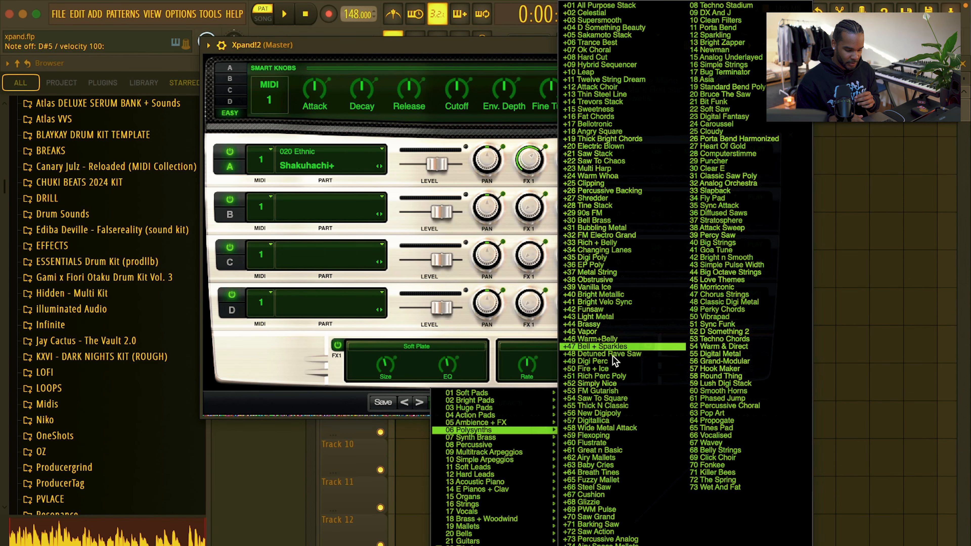
pyautogui.click(607, 427)
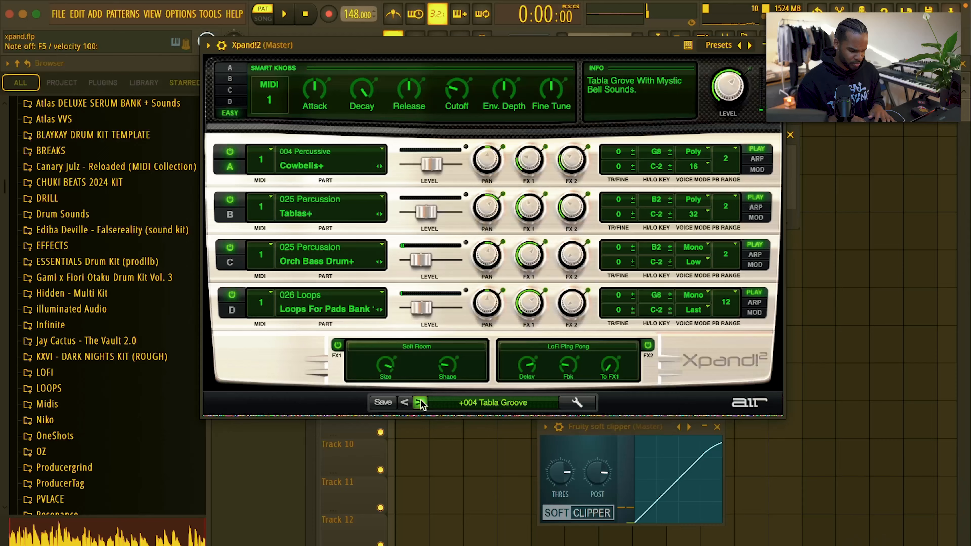
pyautogui.click(419, 402)
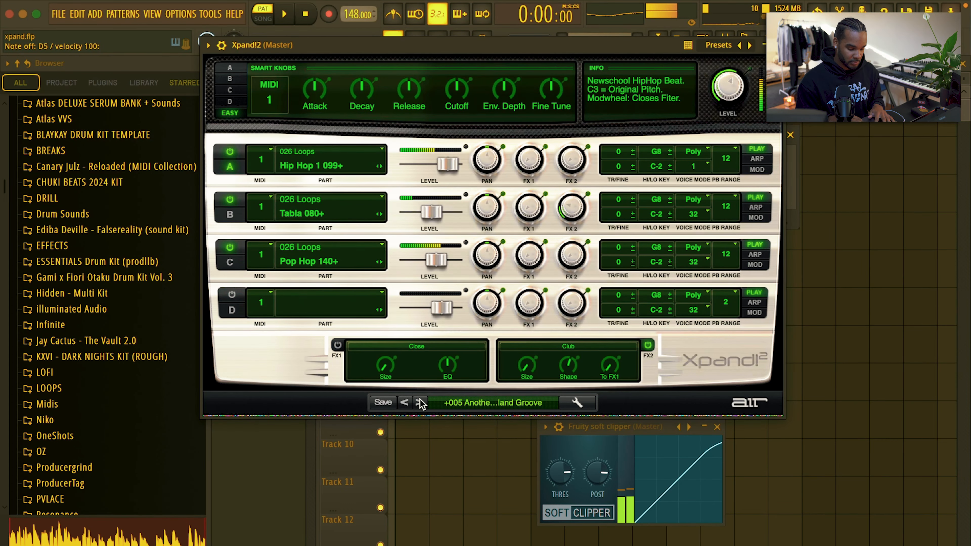
pyautogui.click(432, 403)
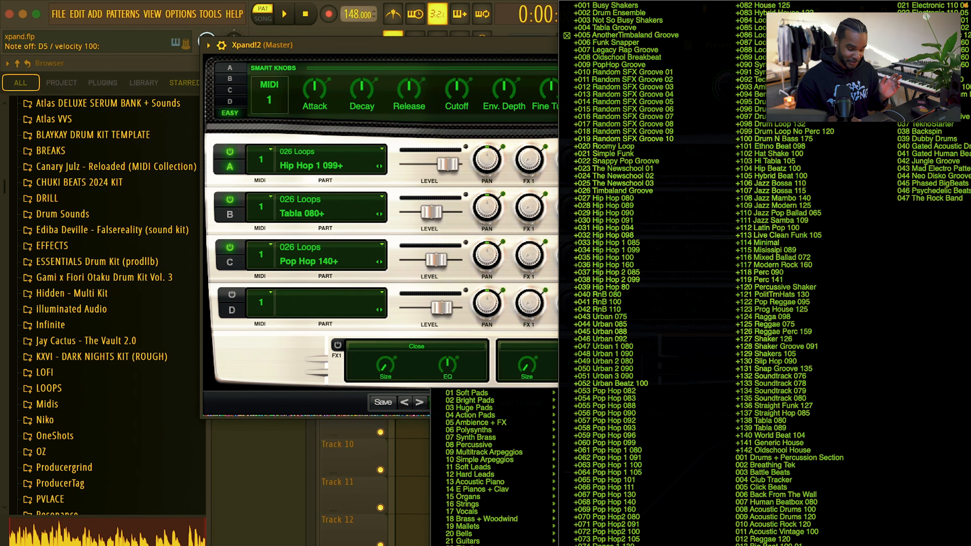
pyautogui.click(419, 402)
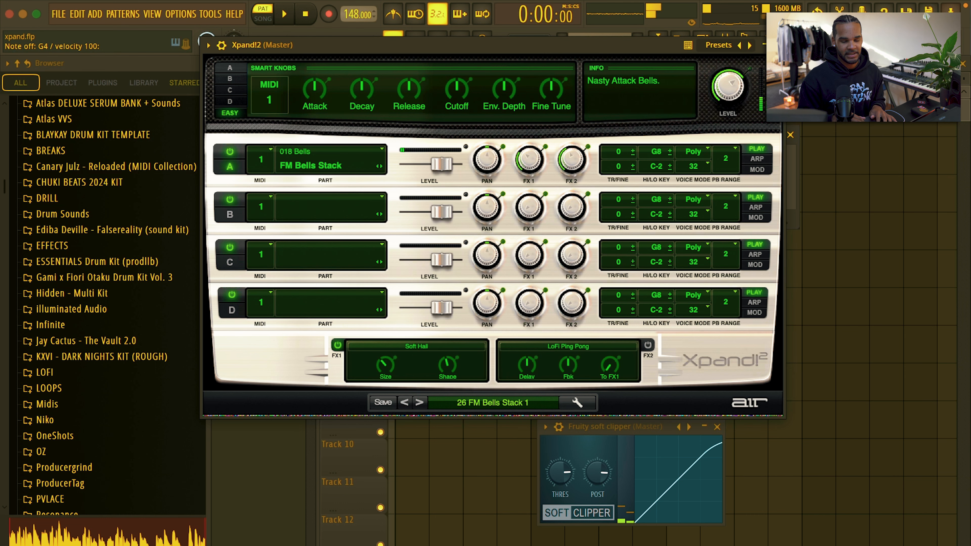
# Open the Xpand!2 channel's piano roll and write a one-bar melody with the notes A#5, F#5, F5, B4 and A#4.
pyautogui.click(778, 45)
pyautogui.rightClick(411, 189)
pyautogui.click(442, 186)
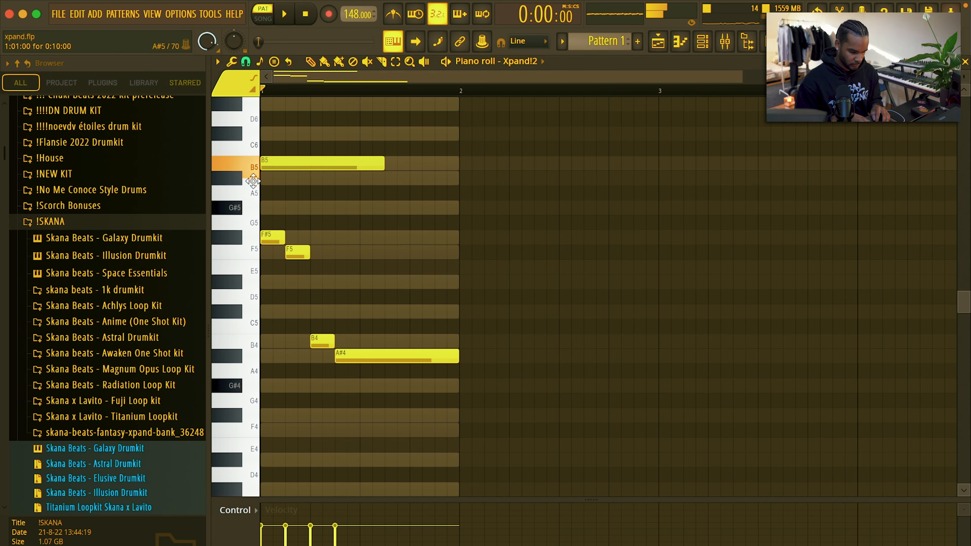
pyautogui.press('space')
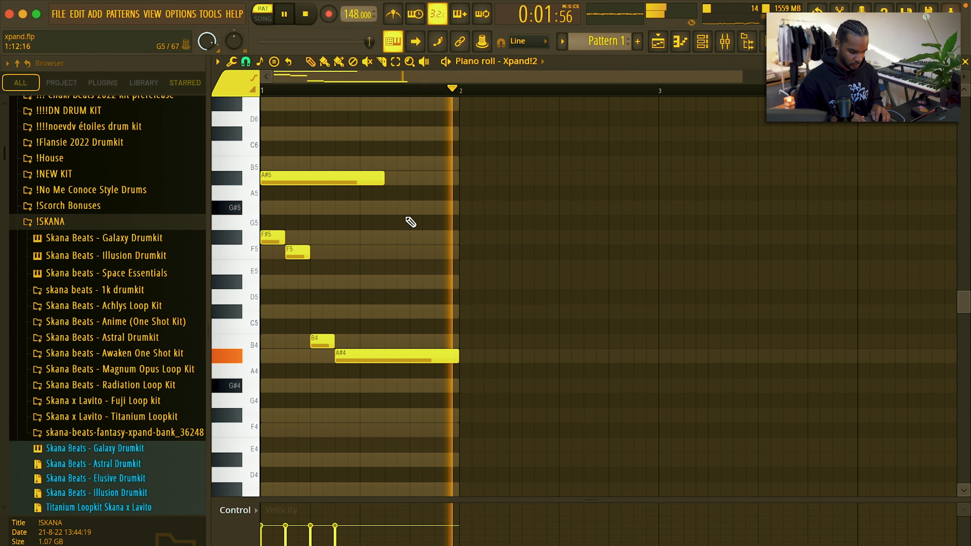
# Add A#3 and F4 notes beneath the melody, each sustained across the full first bar.
pyautogui.scroll(-5, 388, 278)
pyautogui.press('space')
pyautogui.moveTo(286, 326)
pyautogui.mouseDown()
pyautogui.moveTo(241, 348)
pyautogui.moveTo(241, 365)
pyautogui.mouseUp()
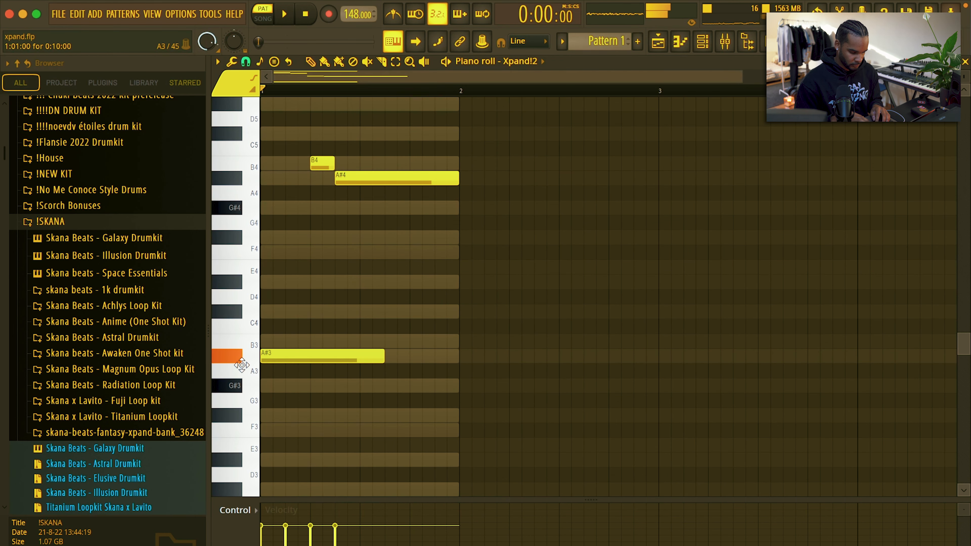
pyautogui.moveTo(382, 356); pyautogui.dragTo(464, 358)
pyautogui.press('space')
pyautogui.keyDown('super'); pyautogui.rightClick(458, 321); pyautogui.keyUp('super')
pyautogui.moveTo(320, 343)
pyautogui.mouseDown()
pyautogui.moveTo(224, 382)
pyautogui.moveTo(228, 353)
pyautogui.mouseUp()
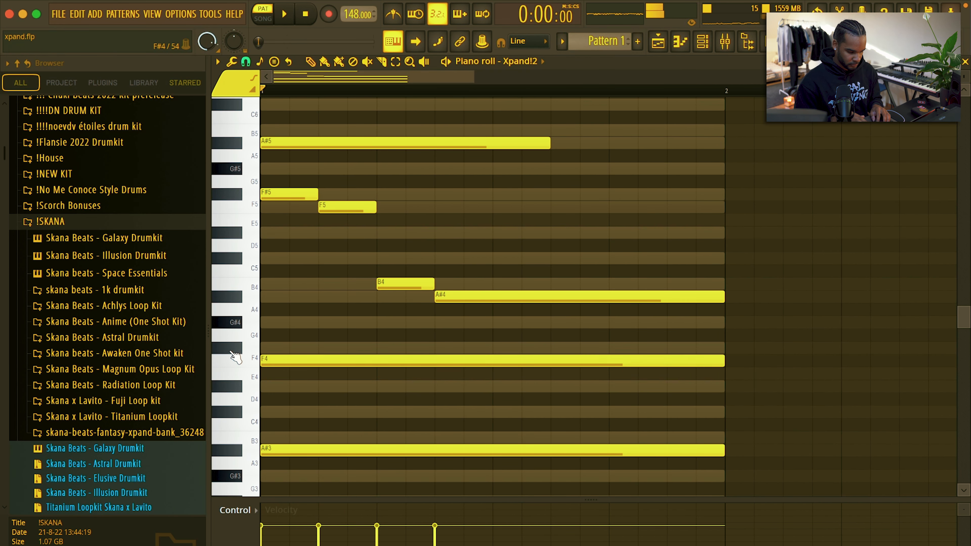
# Play back the one-bar phrase and duplicate it until it fills four bars.
pyautogui.press('space')
pyautogui.scroll(-5, 405, 332)
pyautogui.press('super+b')
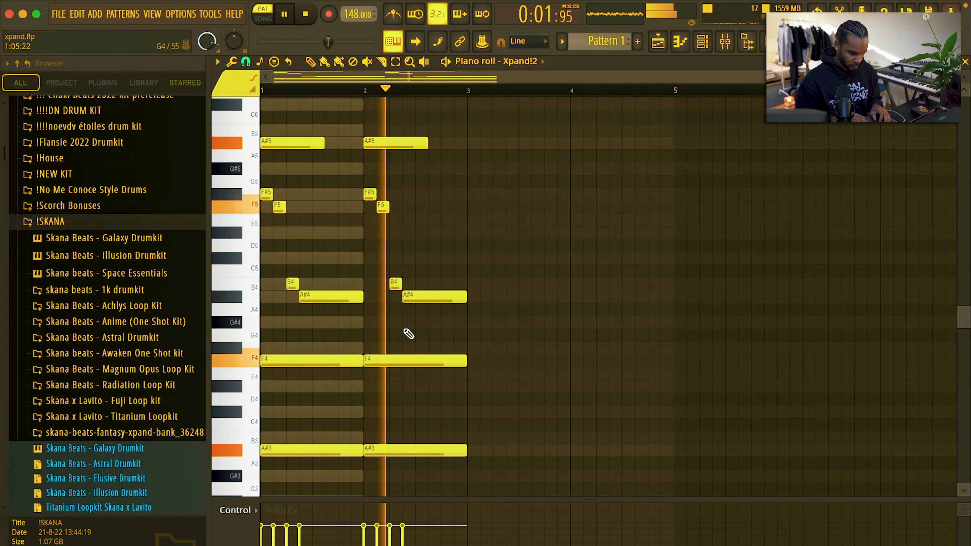
pyautogui.press('super+b')
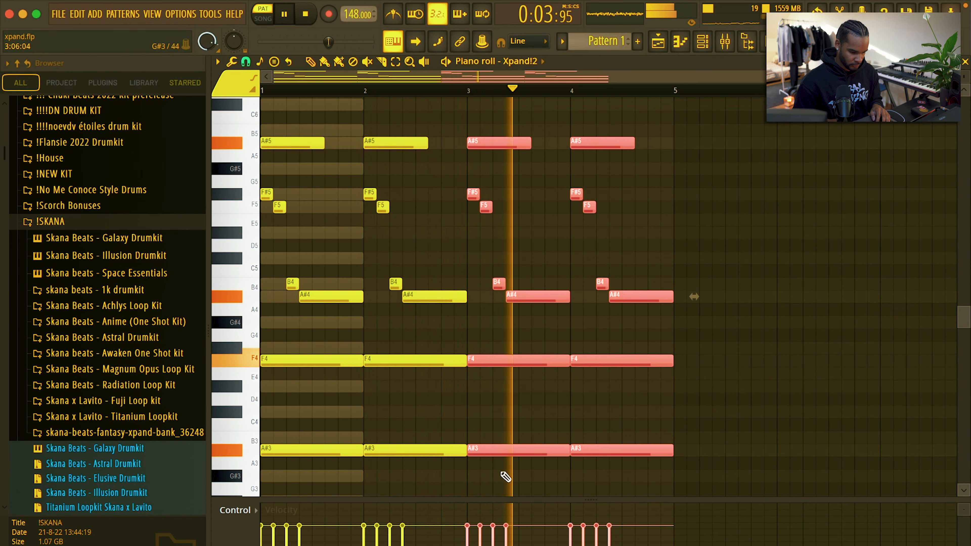
# Lower the sustained F4 notes in bars 3 and 4 to D#4 and play the result.
pyautogui.scroll(3, 583, 427)
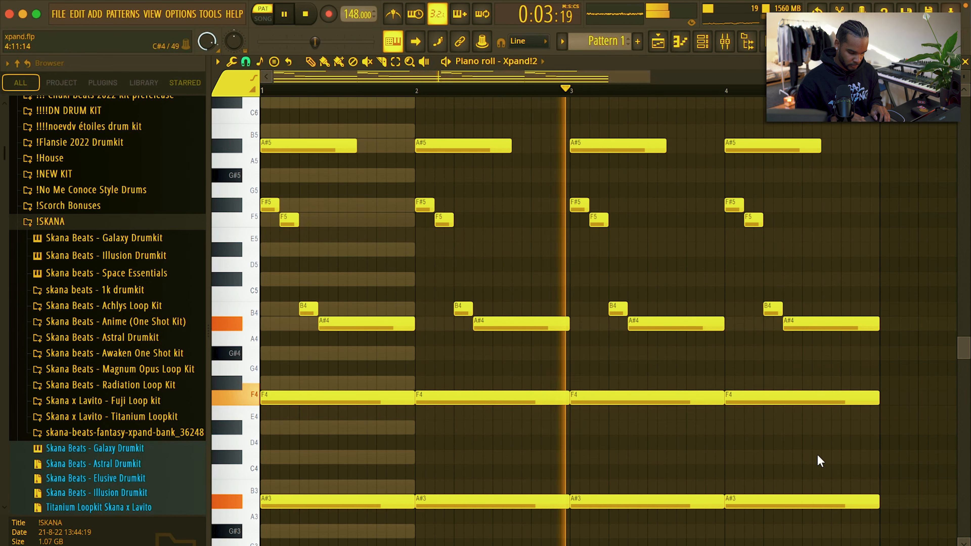
pyautogui.moveTo(676, 410); pyautogui.dragTo(802, 439)
pyautogui.press('space')
pyautogui.press('space')
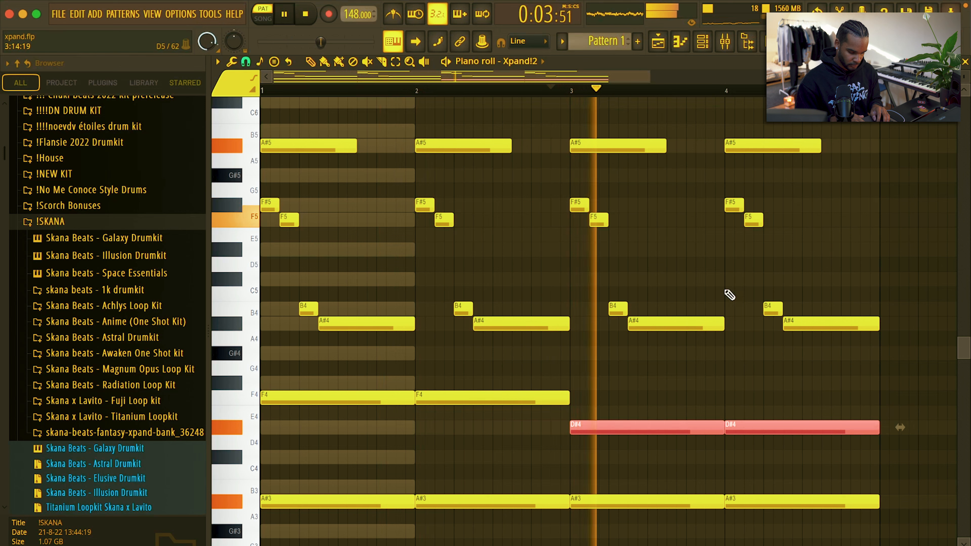
# Raise the sustained A#3 notes in bars 3 and 4 to B3 and play the pattern.
pyautogui.moveTo(748, 484); pyautogui.dragTo(668, 514)
pyautogui.hotkey('shift', 'Up')
pyautogui.press('space')
pyautogui.press('space')
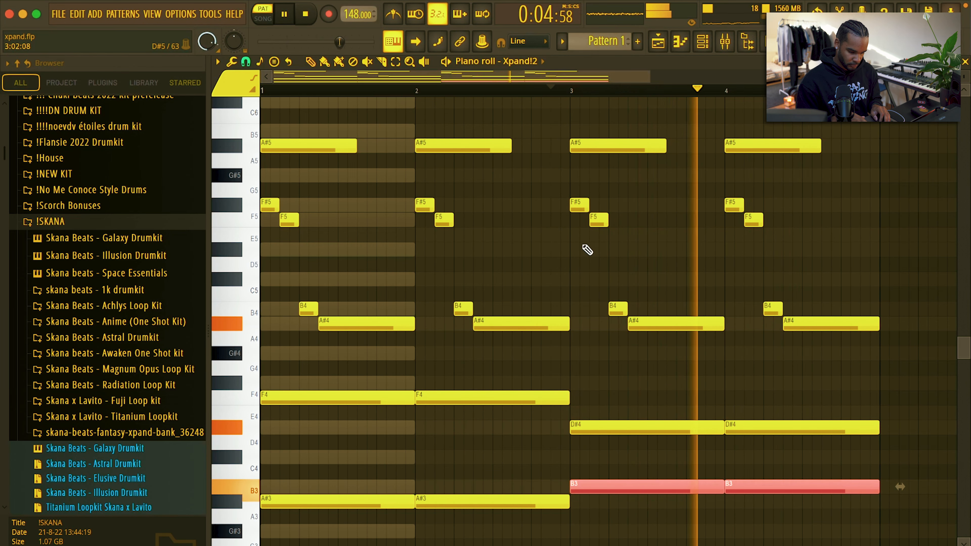
pyautogui.keyDown('ctrl'); pyautogui.click(608, 284); pyautogui.keyUp('ctrl')
pyautogui.scroll(-2, 608, 278)
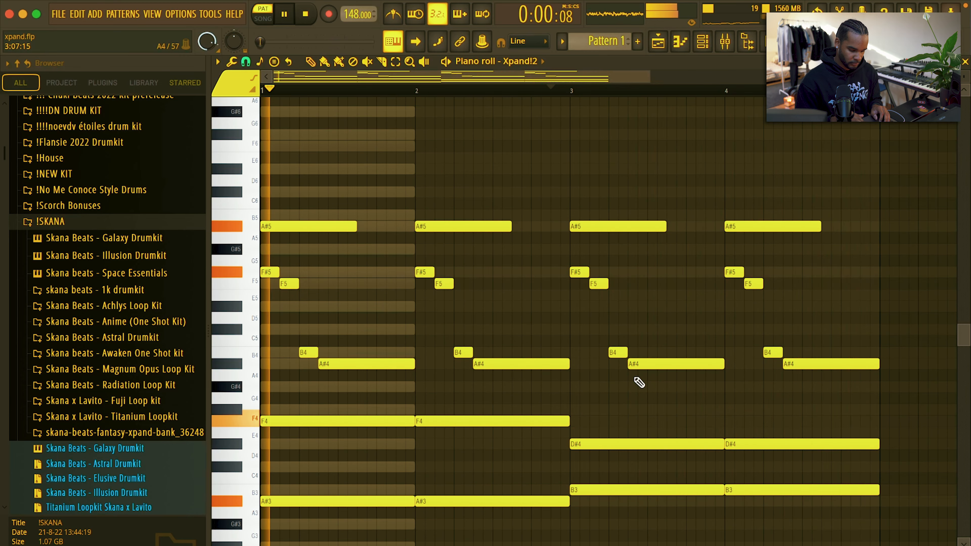
pyautogui.scroll(-3, 640, 383)
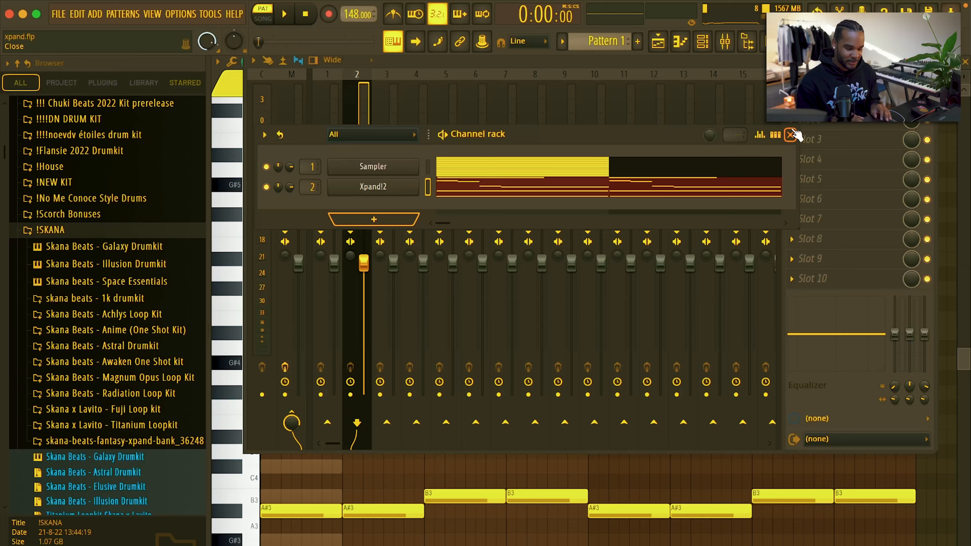
# Load ShaperBox 3 on the Xpand!2 mixer track and browse its Chop & Gate presets.
pyautogui.moveTo(833, 134)
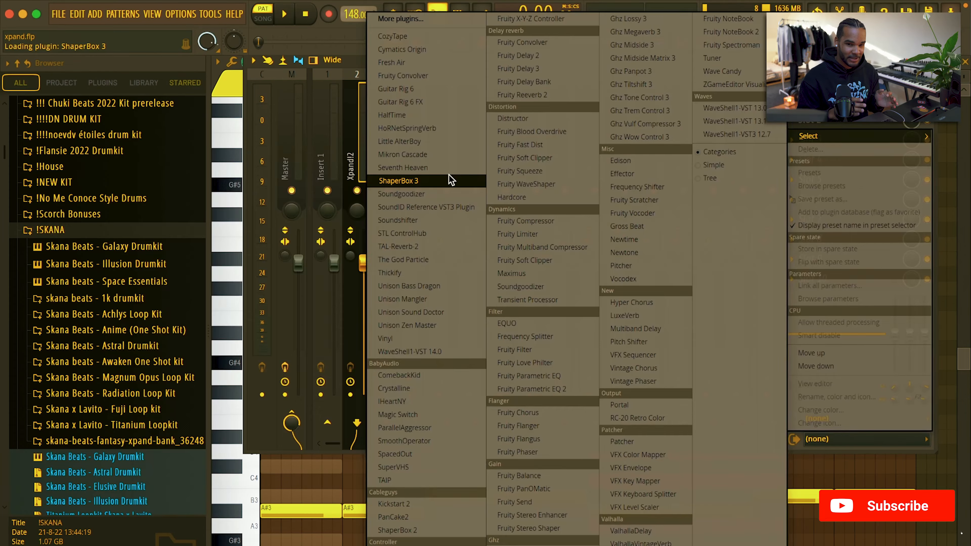
pyautogui.click(448, 175)
pyautogui.moveTo(449, 164); pyautogui.dragTo(442, 49)
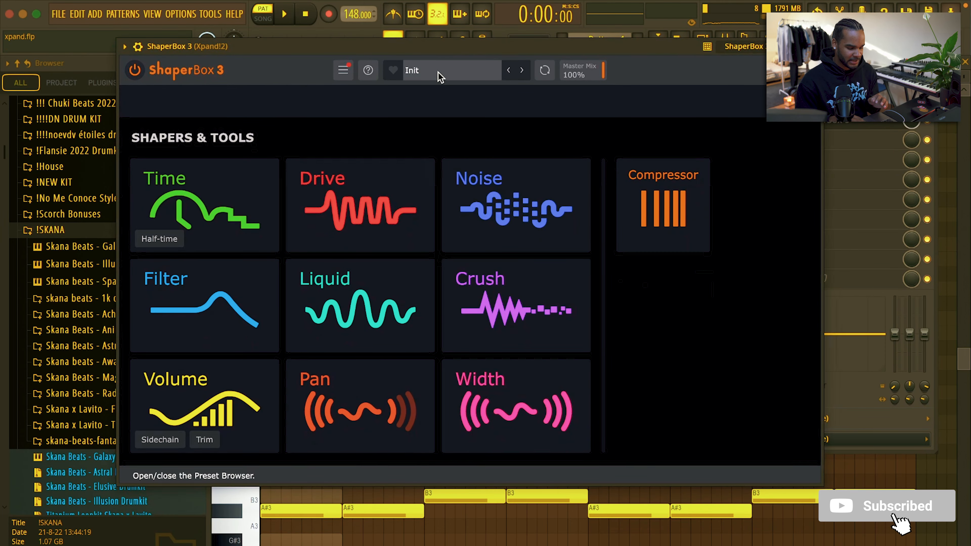
pyautogui.click(440, 75)
pyautogui.click(174, 227)
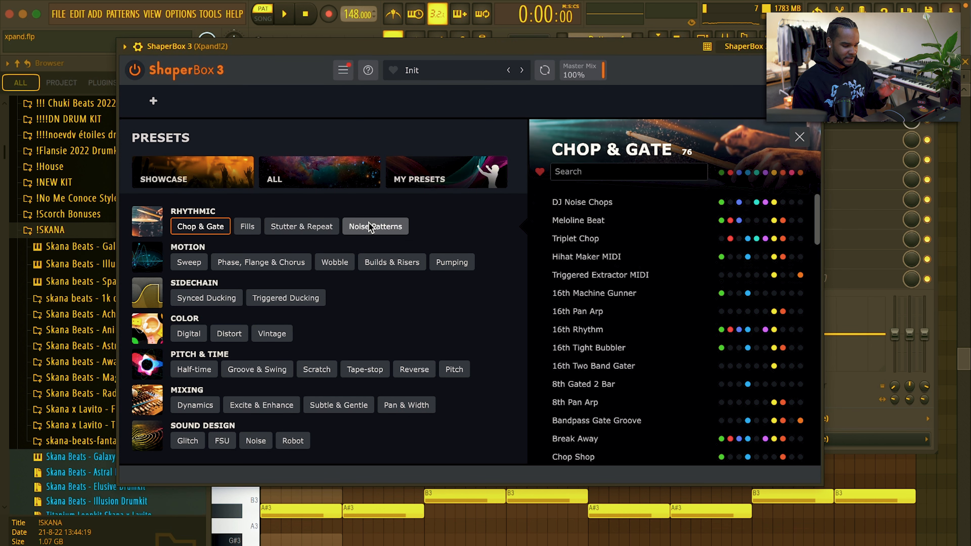
pyautogui.click(607, 230)
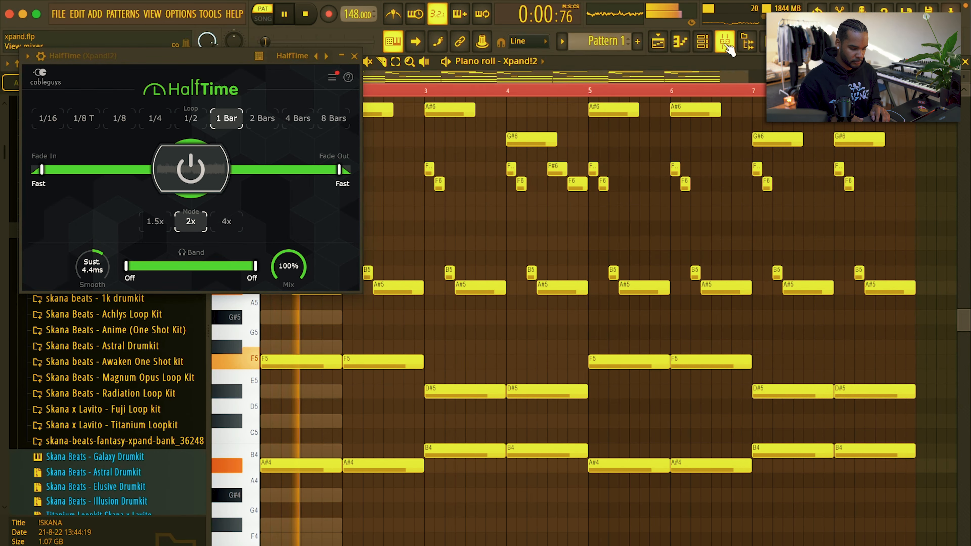
# Set the HalfTime loop length on the Xpand!2 mixer track to 1/2 and close the plugin.
pyautogui.click(727, 46)
pyautogui.moveTo(251, 56); pyautogui.dragTo(632, 100)
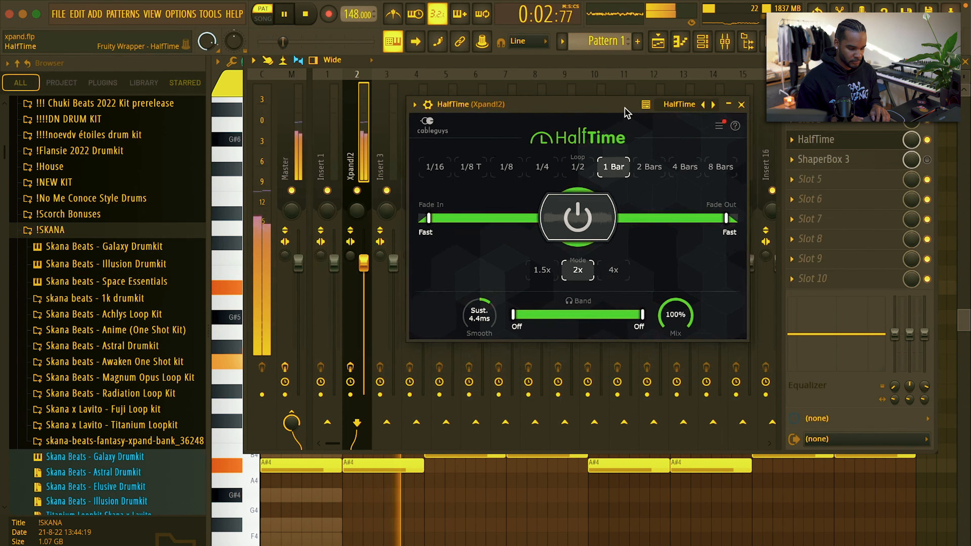
pyautogui.click(571, 163)
pyautogui.press('space')
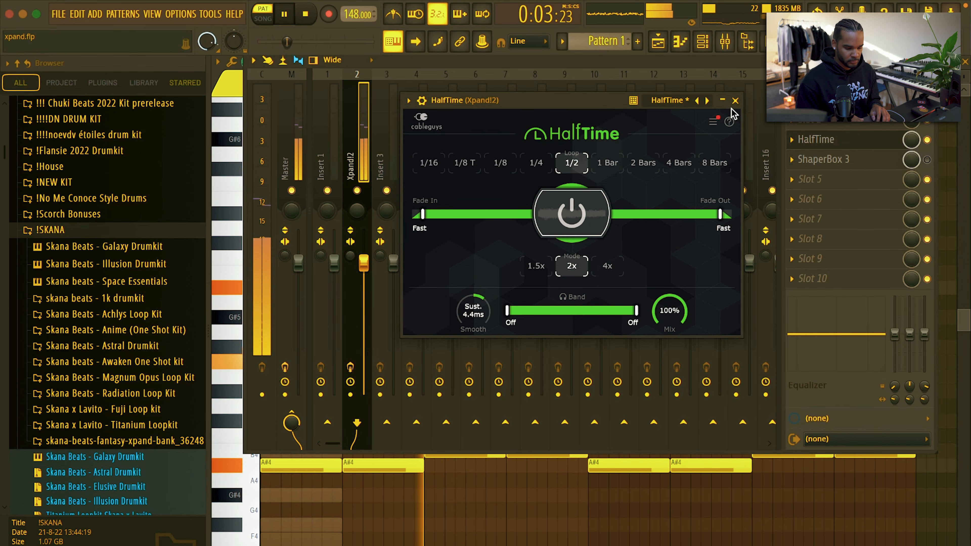
pyautogui.click(735, 101)
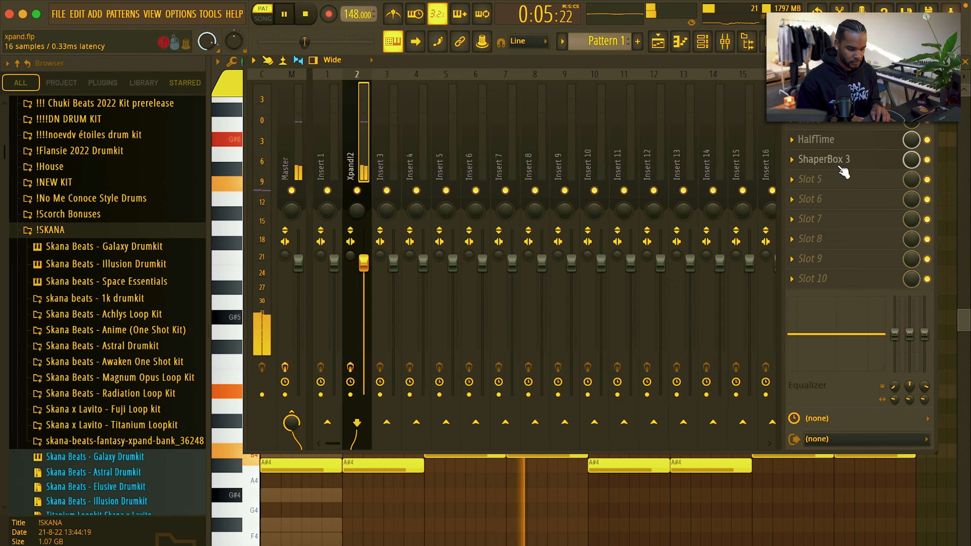
# Toggle the Time shaper in ShaperBox 3's Filter Seq preset and add Guitar Rig 6 in the next effect slot.
pyautogui.click(840, 167)
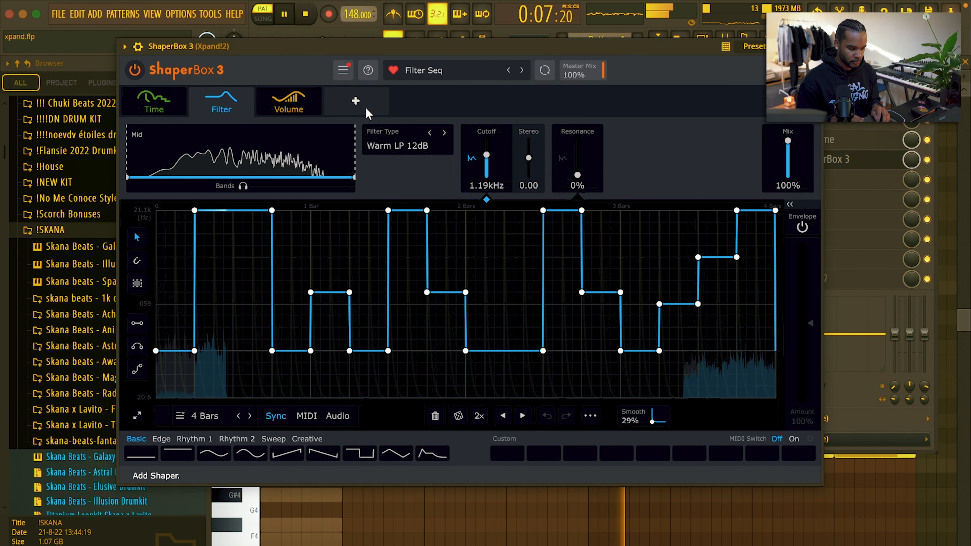
pyautogui.click(131, 96)
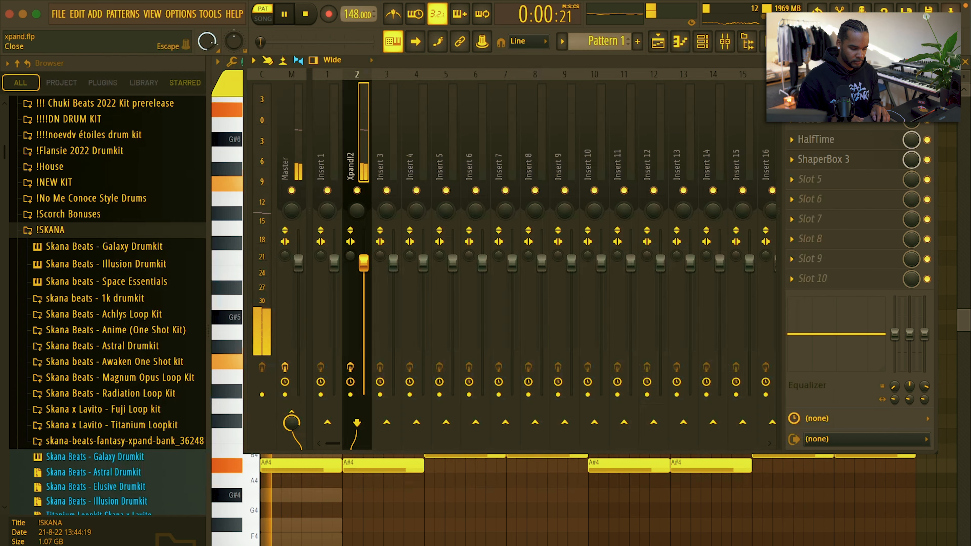
pyautogui.click(815, 46)
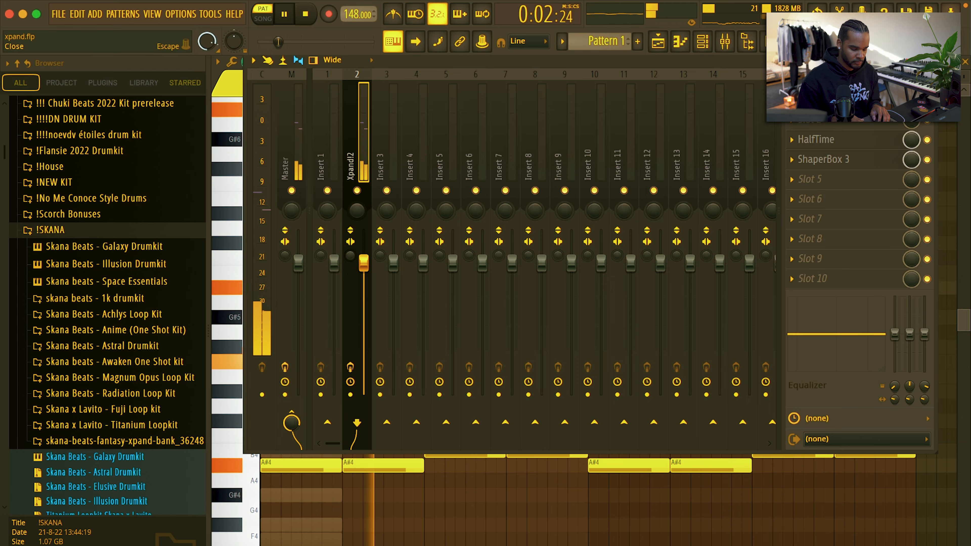
pyautogui.press('F9')
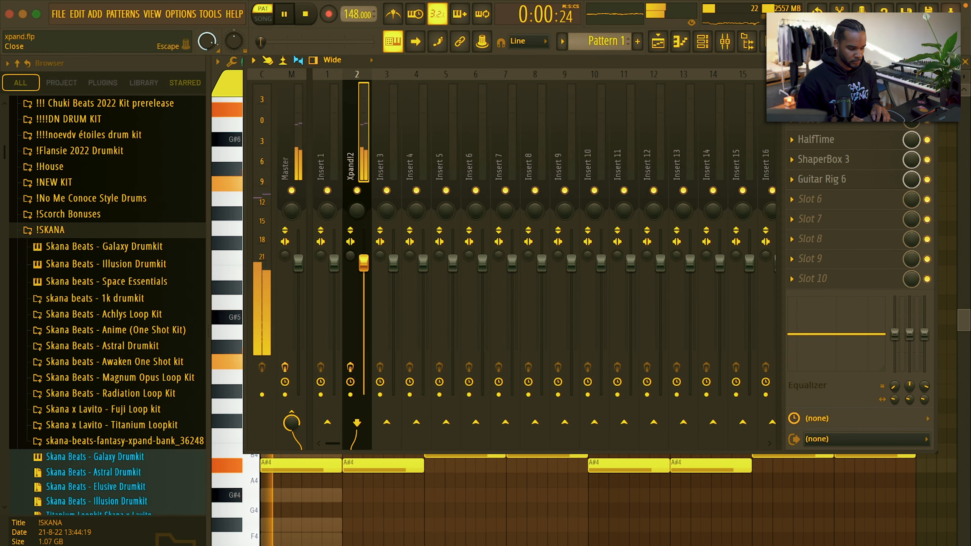
# Reopen the Xpand!2 instrument from the channel rack and switch its preset to 29 Glassy Glockenspiel.
pyautogui.click(704, 44)
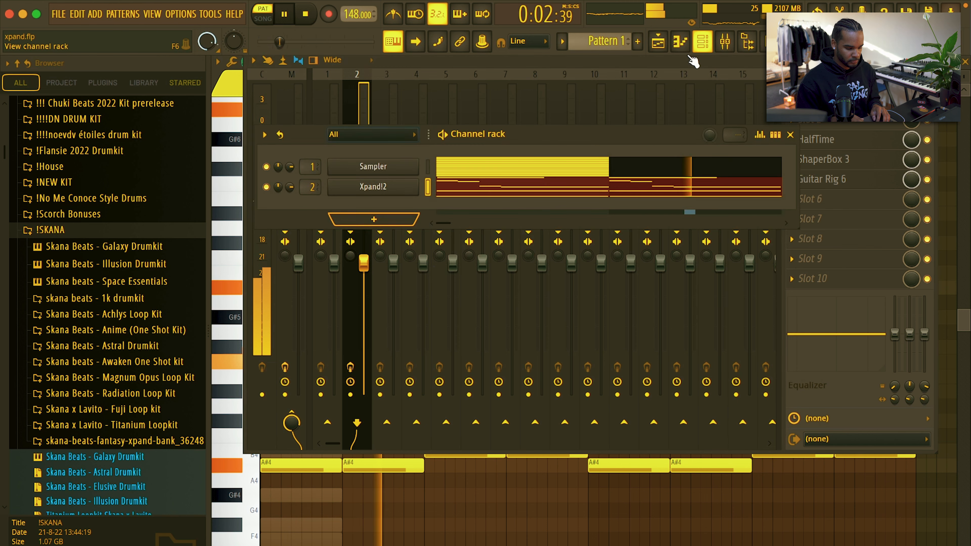
pyautogui.click(376, 186)
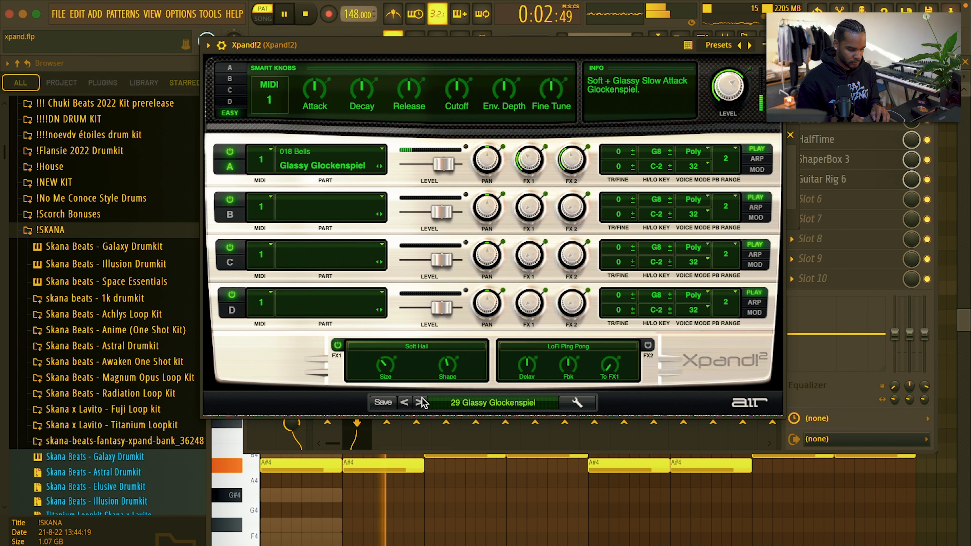
pyautogui.press('Escape')
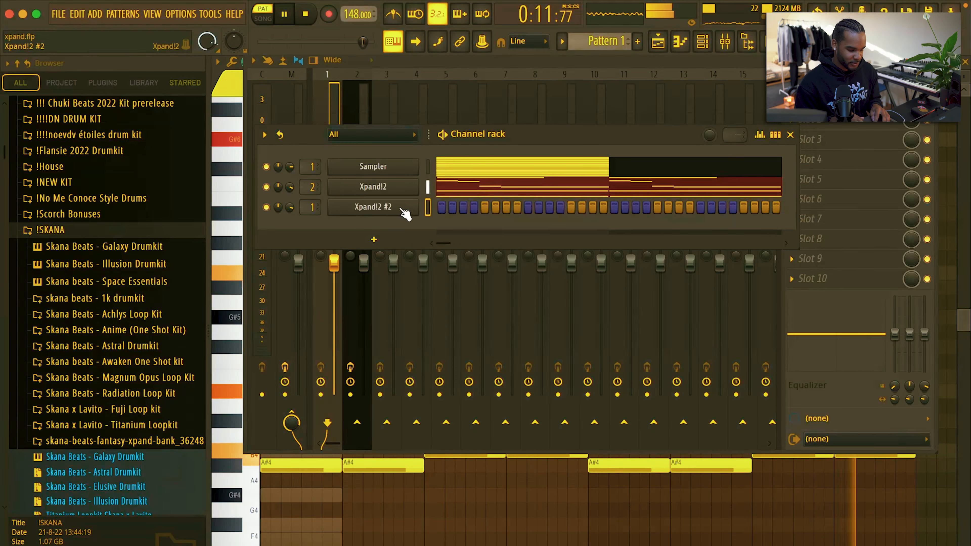
# Open the piano roll of the Xpand!2 #2 channel and place an A#6 note halfway through bar 1.
pyautogui.rightClick(417, 201)
pyautogui.click(440, 208)
pyautogui.scroll(3, 331, 199)
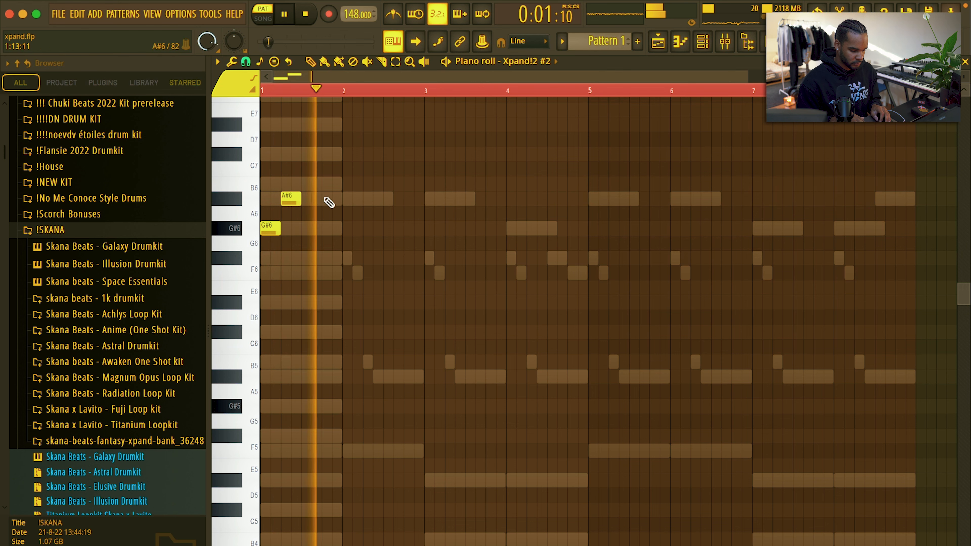
pyautogui.press('space')
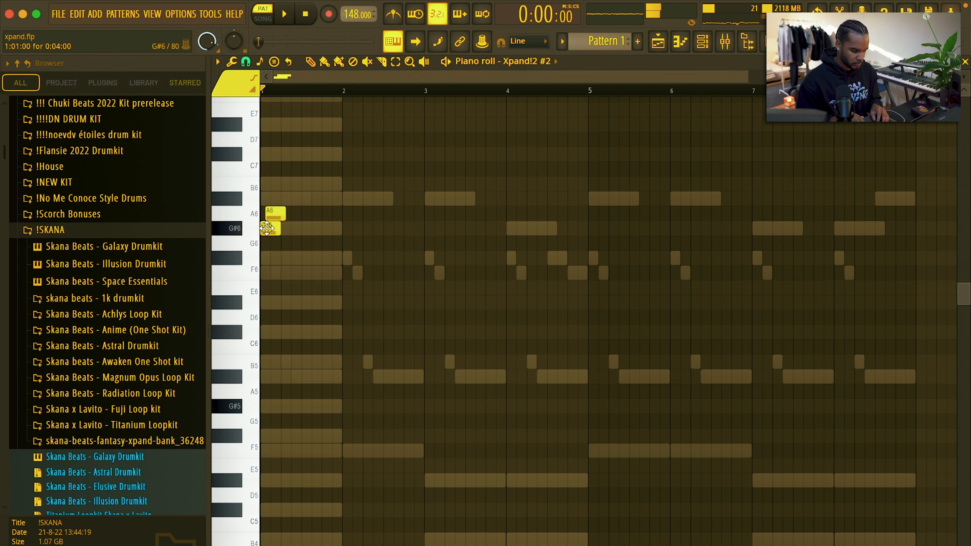
pyautogui.scroll(3, 250, 212)
pyautogui.press('space')
pyautogui.click(332, 200)
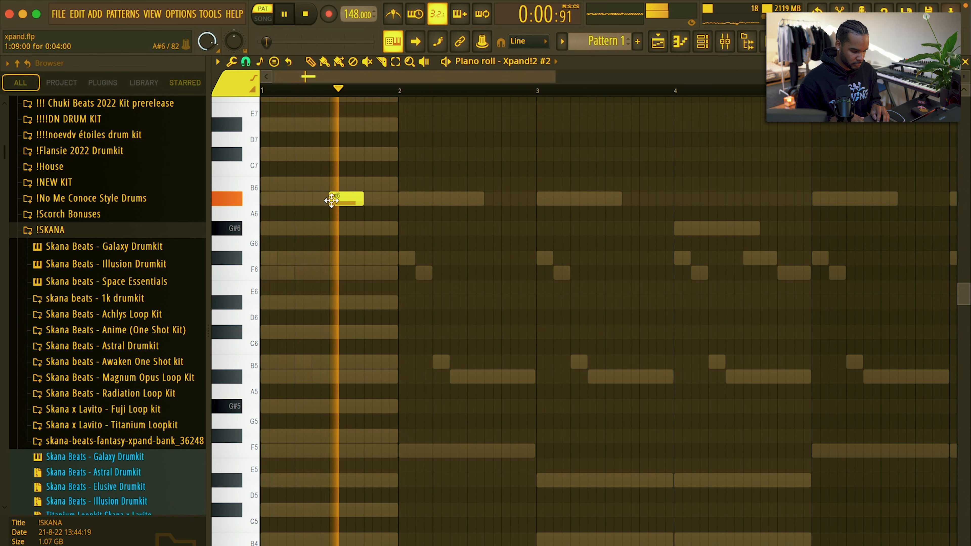
# Add a D#7 note halfway through bar 2 and play the pattern.
pyautogui.press('space')
pyautogui.click(478, 124)
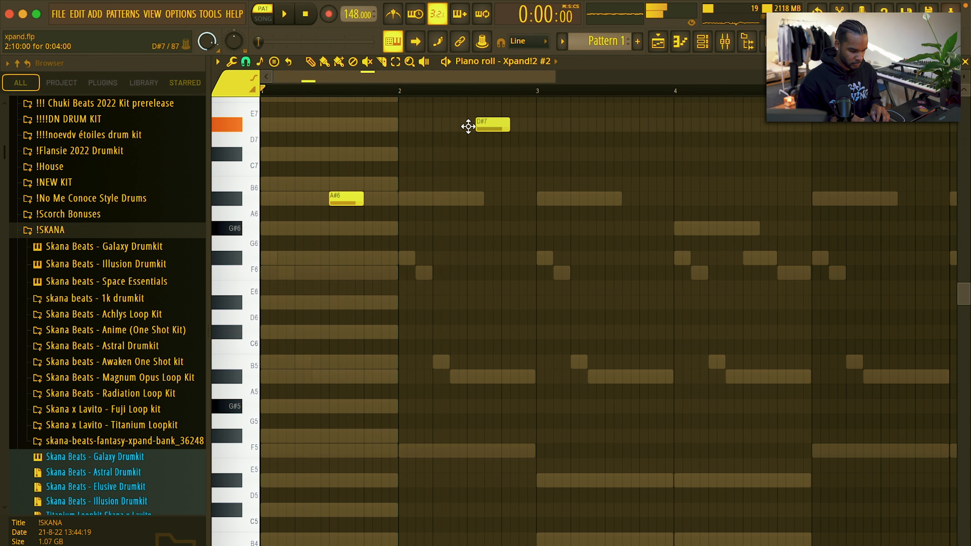
pyautogui.press('space')
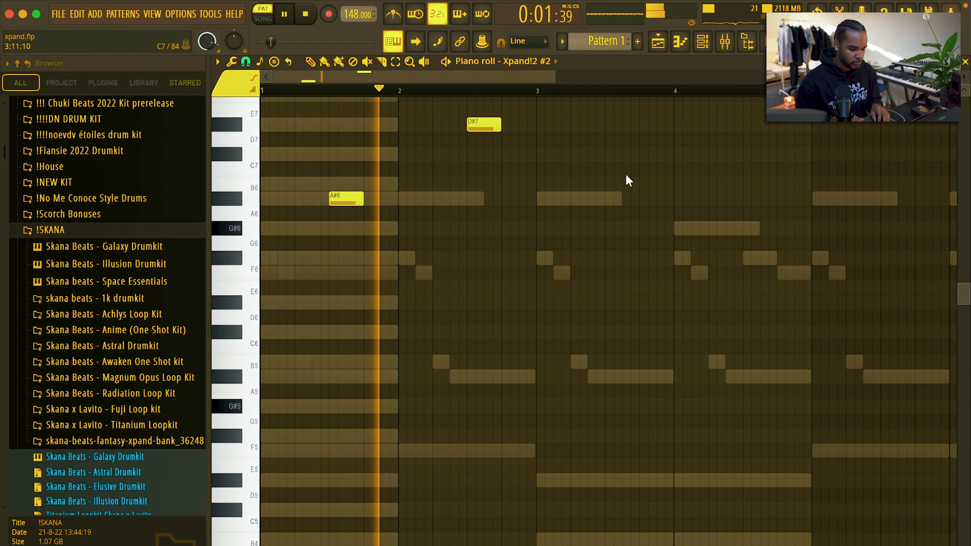
# Duplicate the two-note phrase into bars 3 and 4, and change bar 4's copied D#7 to a B6 followed by an A#6.
pyautogui.moveTo(542, 92); pyautogui.dragTo(195, 163)
pyautogui.hotkey('ctrl', 'b')
pyautogui.hotkey('ctrl', 'd')
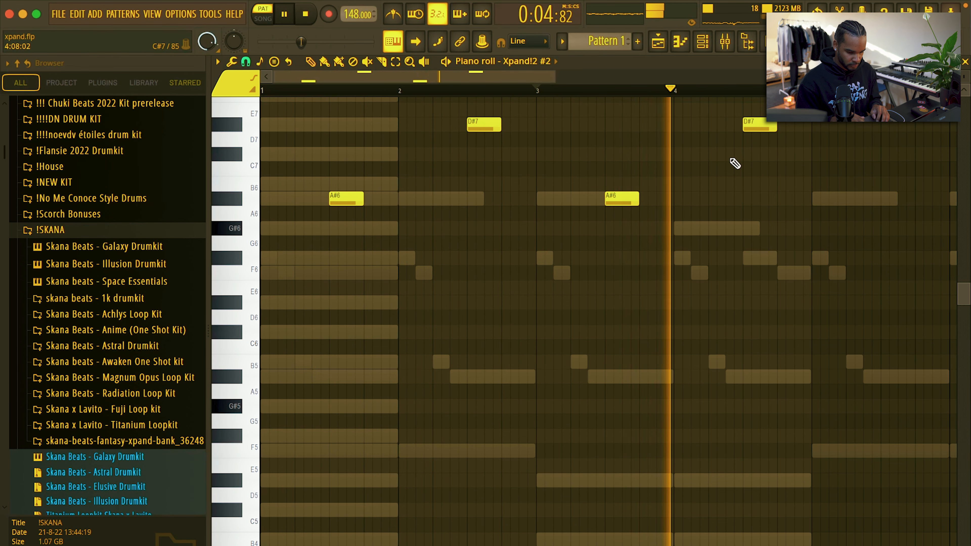
pyautogui.press('space')
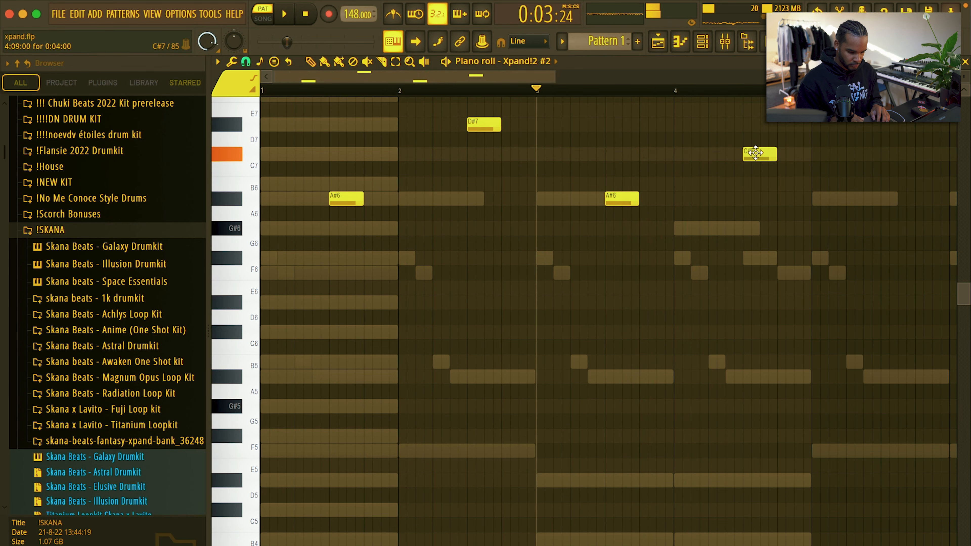
pyautogui.press('space')
# Duplicate the four-bar phrase into bars 5 to 8 and clear the note selection.
pyautogui.hotkey('ctrl', 'b')
pyautogui.scroll(-3, 670, 208)
pyautogui.moveTo(687, 195); pyautogui.dragTo(727, 197)
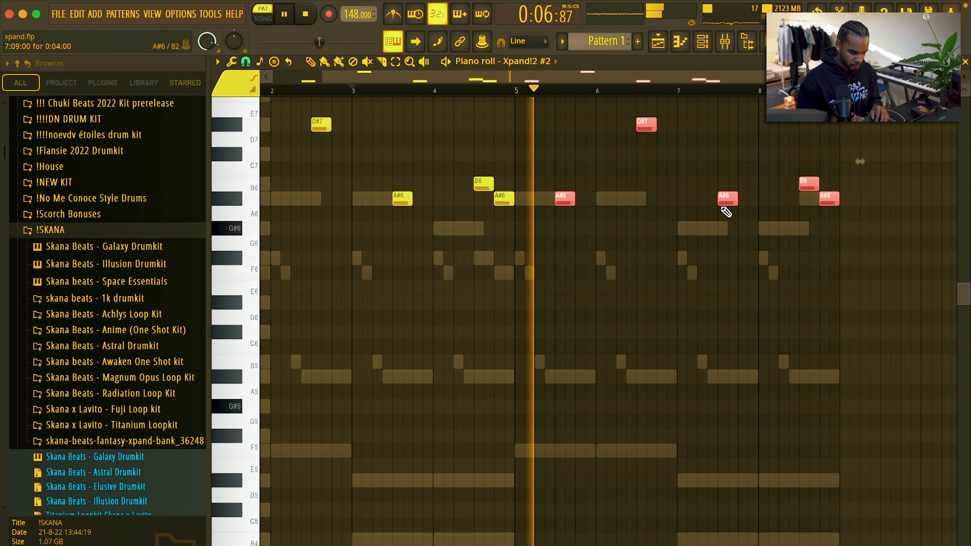
pyautogui.hotkey('ctrl', 'd')
# Replace bar 6's D#7 with the notes G#6, F#6 and G#6, and save the project.
pyautogui.press('space')
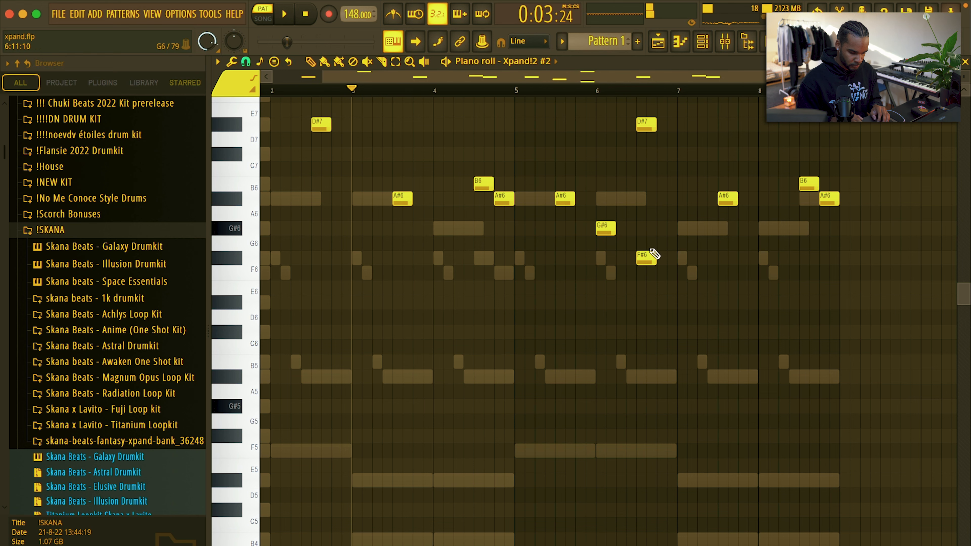
pyautogui.press('space')
pyautogui.keyDown('ctrl'); pyautogui.rightClick(662, 191); pyautogui.keyUp('ctrl')
pyautogui.rightClick(722, 264)
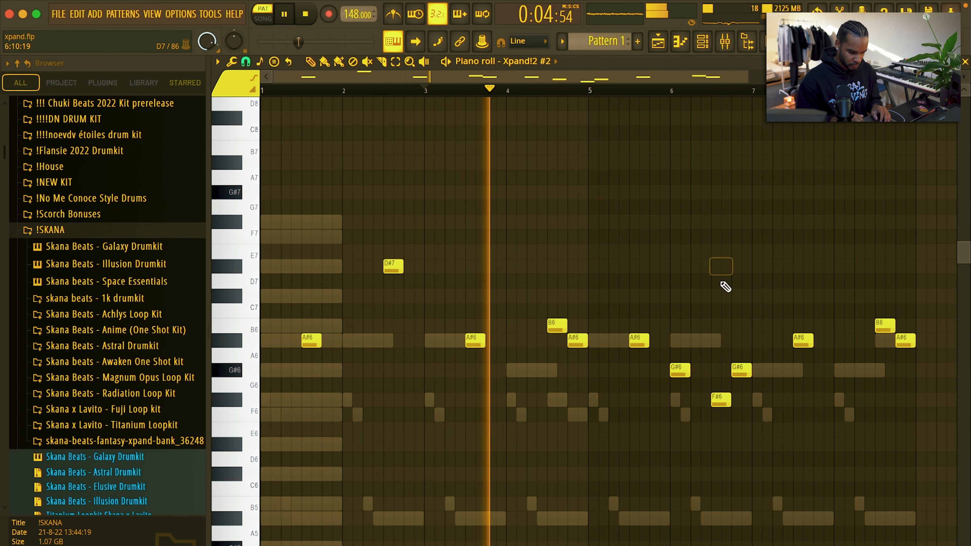
pyautogui.scroll(-3, 722, 283)
pyautogui.hotkey('ctrl', 's')
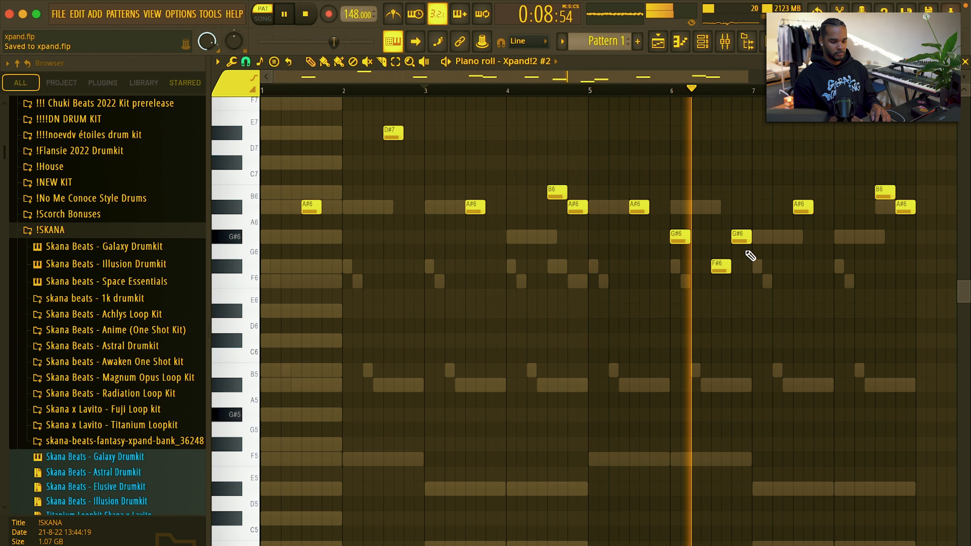
# Shift bar 6's G#6, F#6 and G#6 notes two beats later so the first starts halfway through the bar.
pyautogui.moveTo(689, 223); pyautogui.dragTo(763, 292)
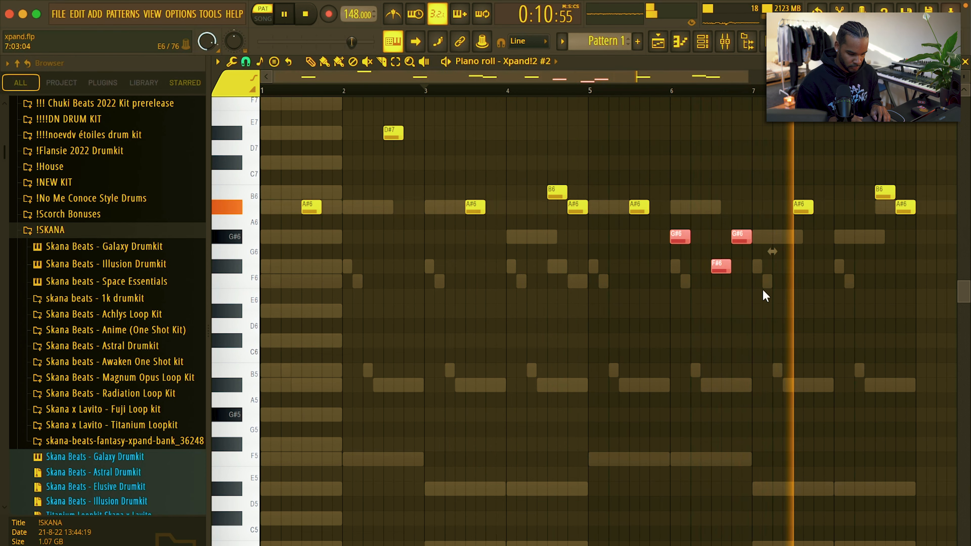
pyautogui.moveTo(722, 266); pyautogui.dragTo(743, 266)
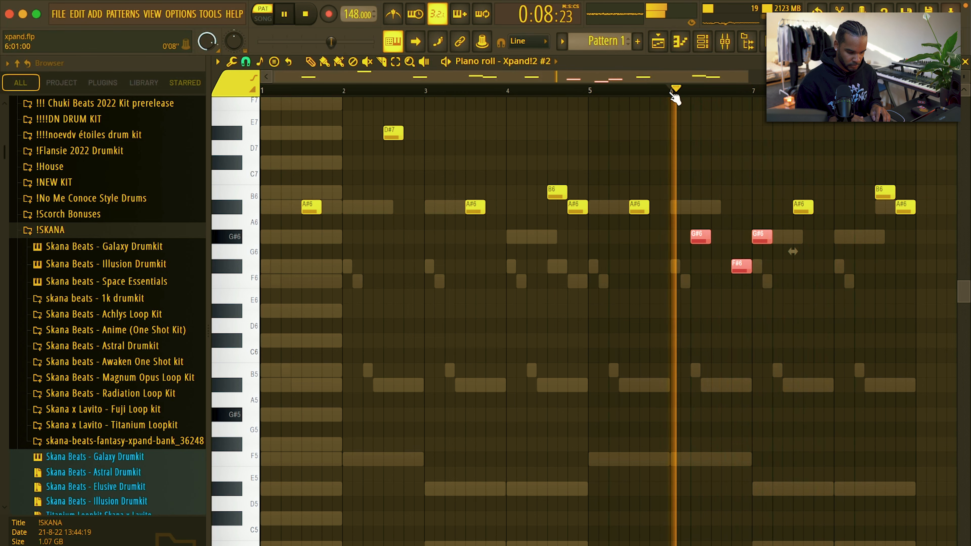
pyautogui.rightClick(735, 179)
pyautogui.press('space')
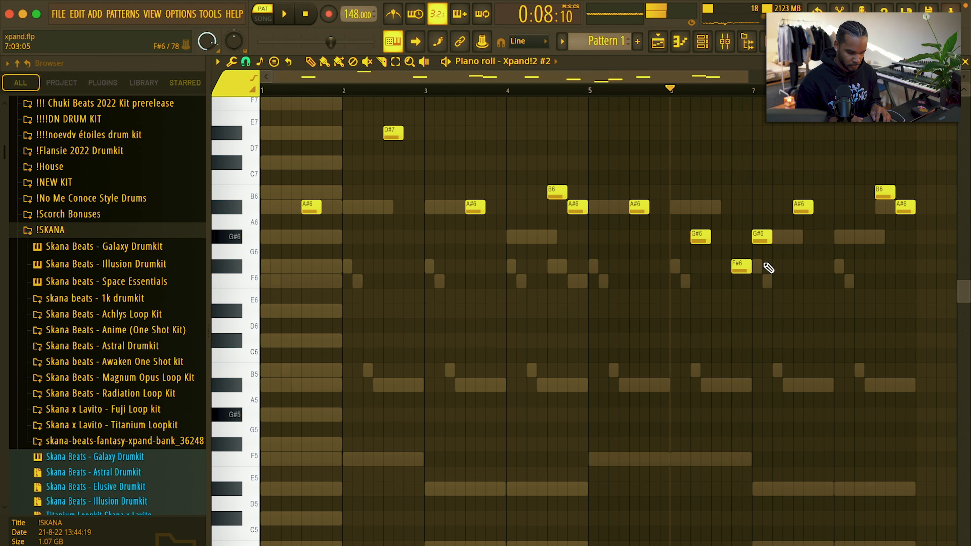
pyautogui.moveTo(776, 303); pyautogui.dragTo(709, 202)
pyautogui.press('space')
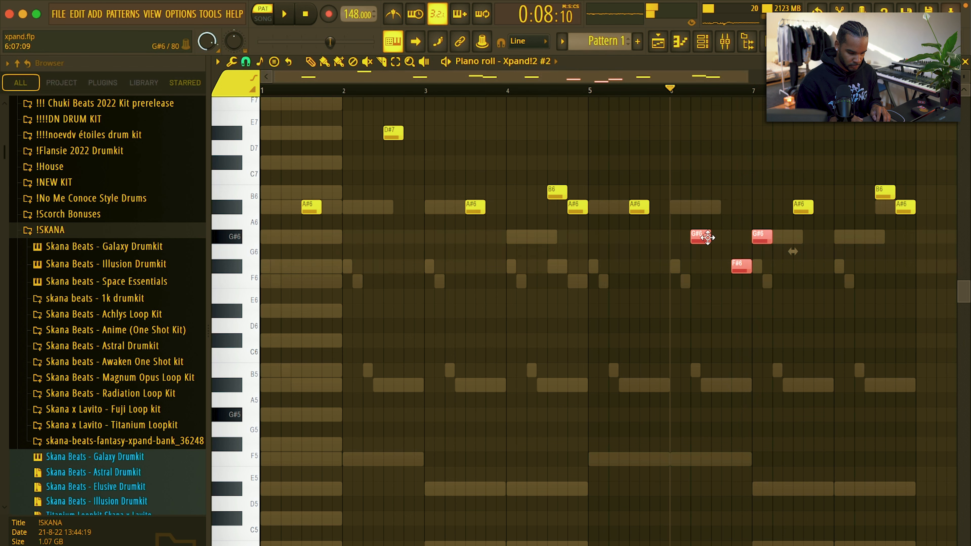
pyautogui.moveTo(701, 237); pyautogui.dragTo(721, 237)
pyautogui.rightClick(748, 230)
# Delete the A#6 note in bar 7 and lower the G#6 in that bar to F6.
pyautogui.rightClick(802, 208)
pyautogui.press('space')
pyautogui.click(784, 237)
pyautogui.press('space')
# Change the last two notes in bar 8 to D#6 and F6.
pyautogui.moveTo(863, 185); pyautogui.dragTo(906, 208)
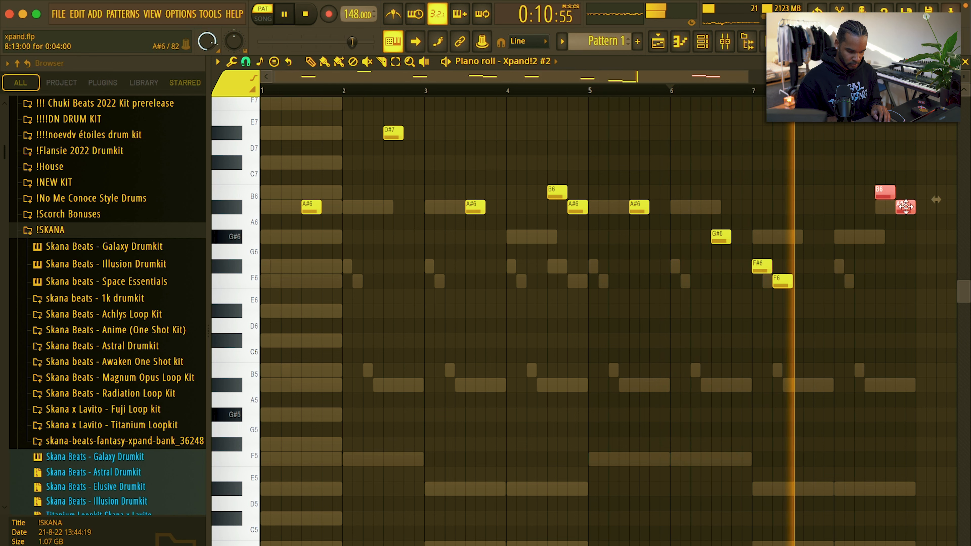
pyautogui.hotkey('ctrl', 'Down')
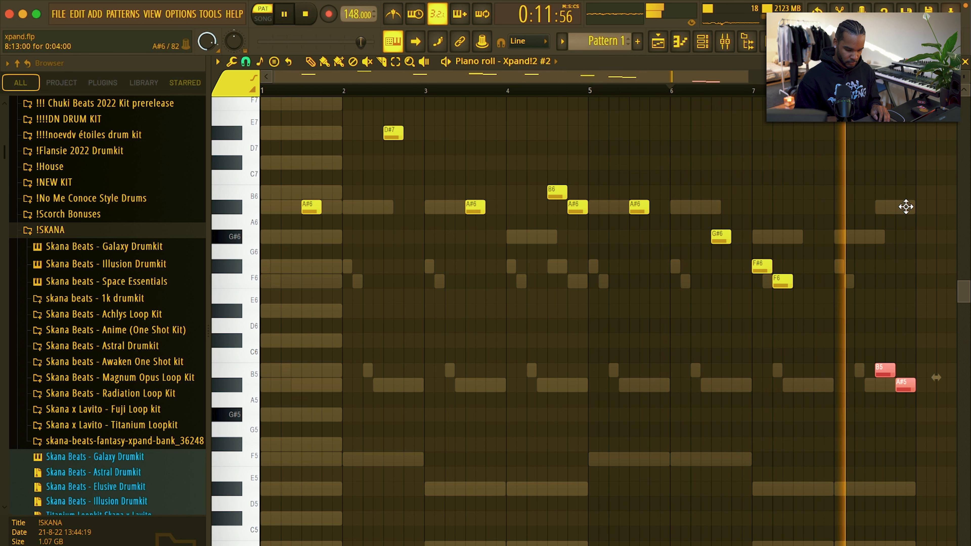
pyautogui.keyDown('ctrl'); pyautogui.click(865, 270); pyautogui.keyUp('ctrl')
pyautogui.press('space')
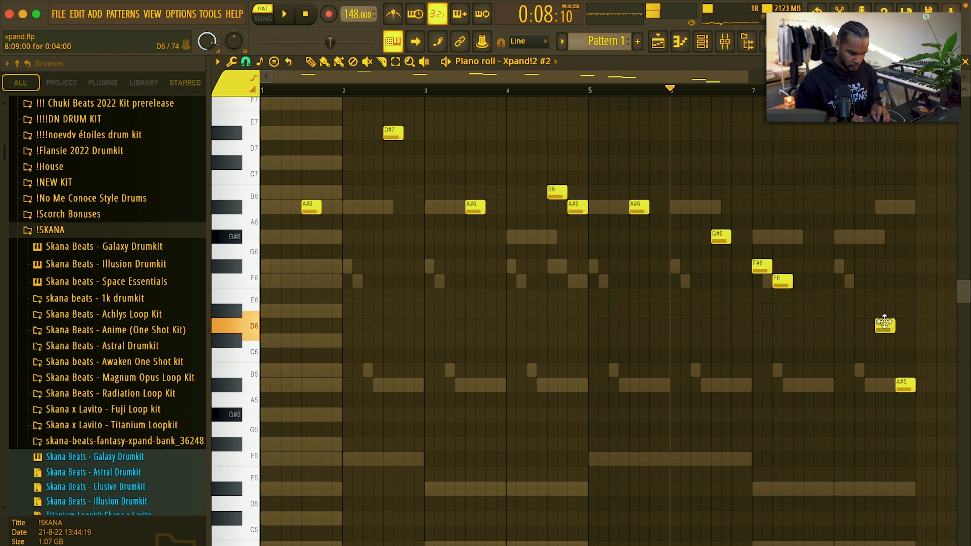
pyautogui.moveTo(904, 350); pyautogui.dragTo(903, 408)
pyautogui.press('Delete')
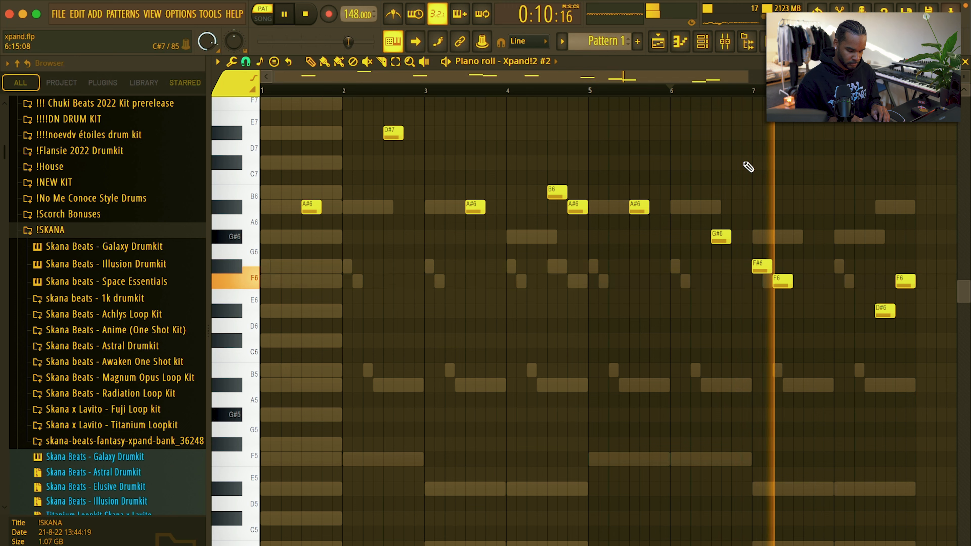
# Route the Xpand!2 #2 channel to mixer track 3 and add TAL-Reverb-2 to that track.
pyautogui.press('super+l')
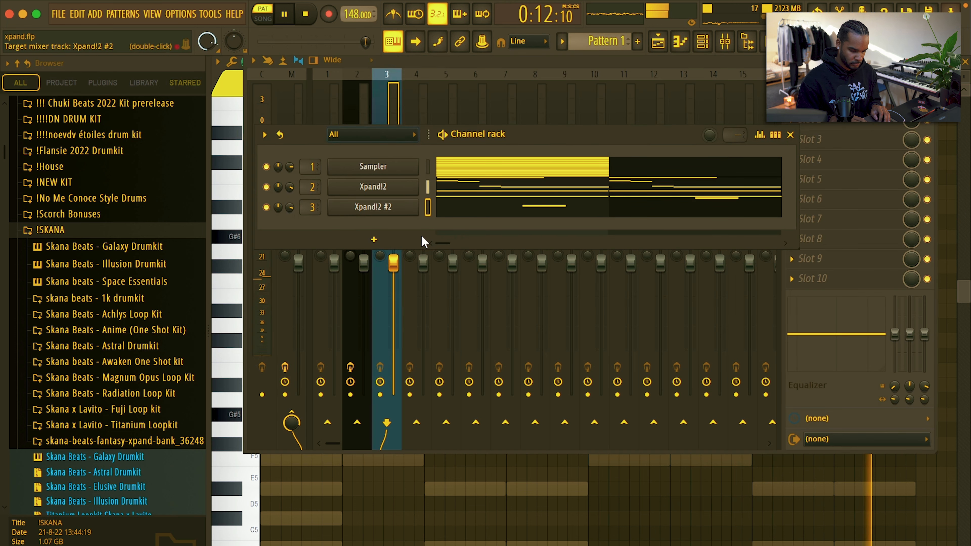
pyautogui.click(850, 126)
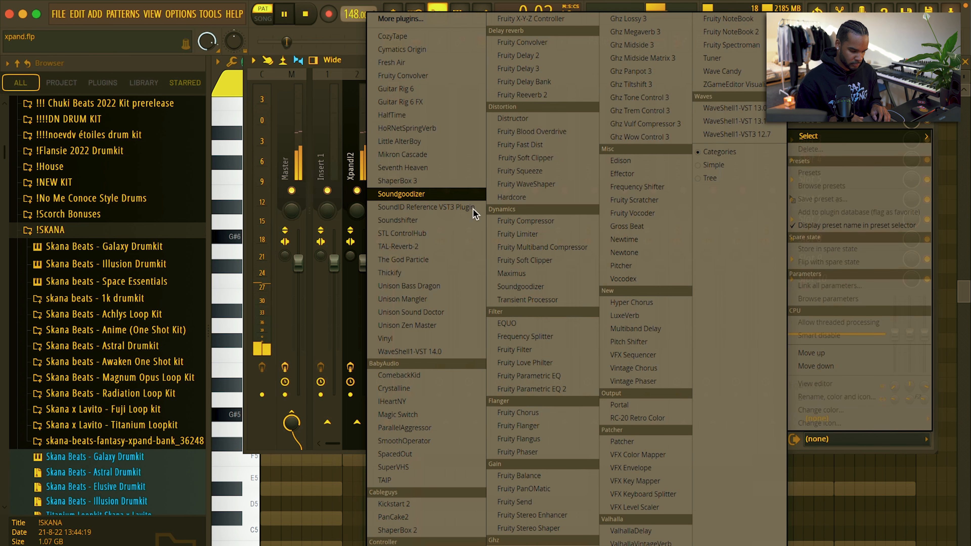
pyautogui.click(420, 253)
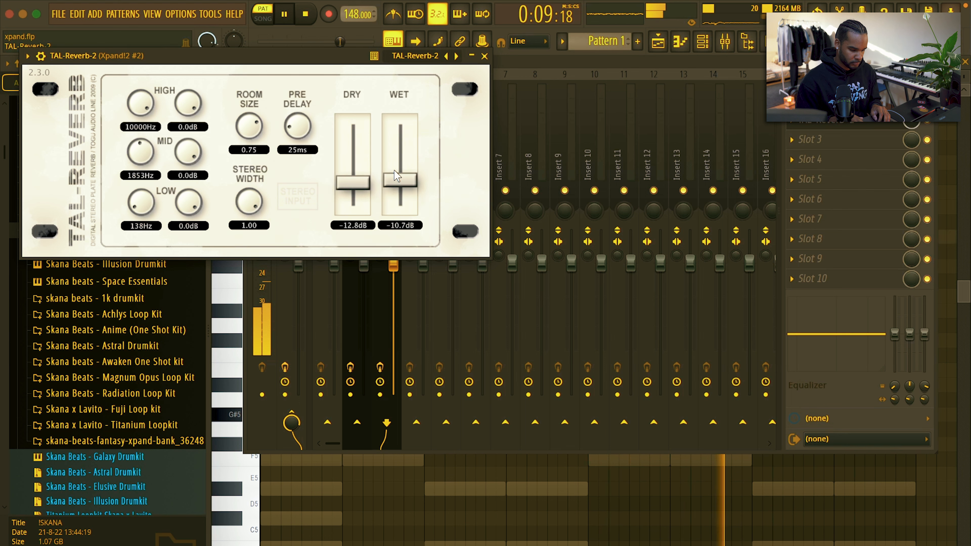
# Set TAL-Reverb-2 to room size 0.82, pre-delay 43 ms, dry -3.9 dB and wet -11.2 dB.
pyautogui.moveTo(236, 119); pyautogui.dragTo(236, 108)
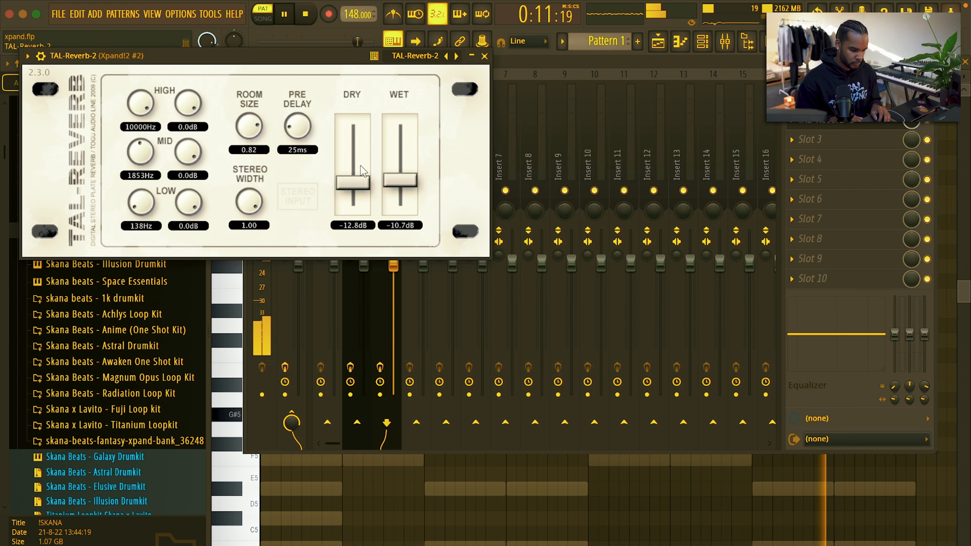
pyautogui.click(484, 56)
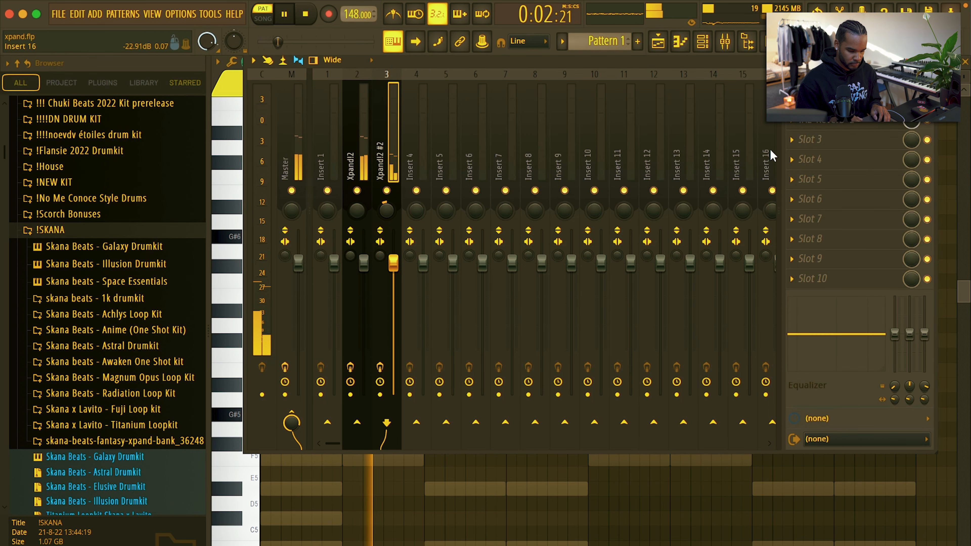
pyautogui.click(837, 121)
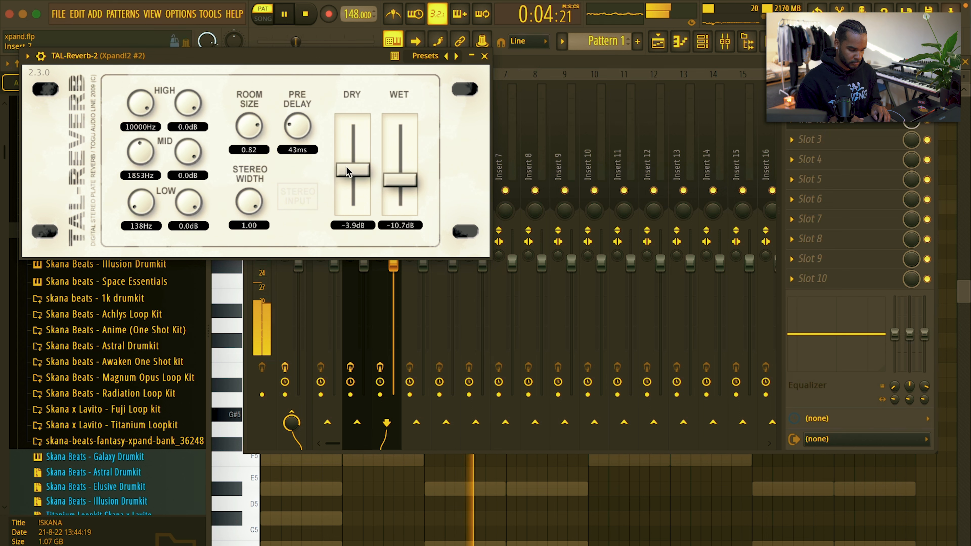
pyautogui.moveTo(399, 174)
pyautogui.mouseDown()
pyautogui.moveTo(408, 151)
pyautogui.moveTo(385, 175)
pyautogui.mouseUp()
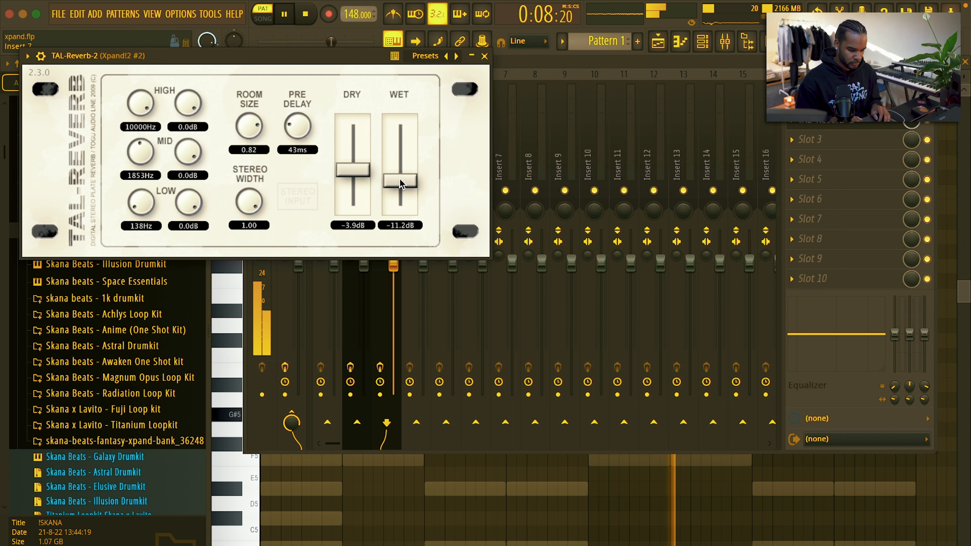
pyautogui.rightClick(830, 120)
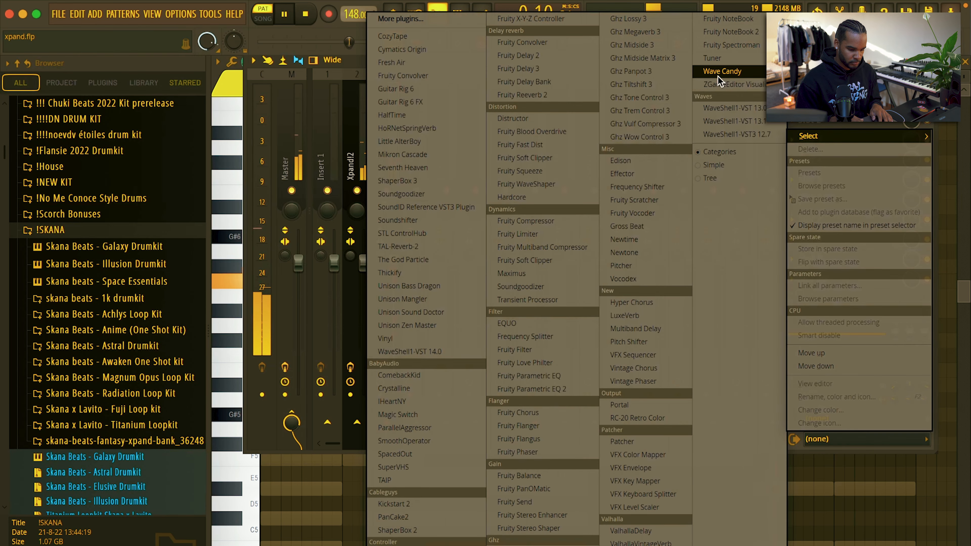
pyautogui.click(671, 530)
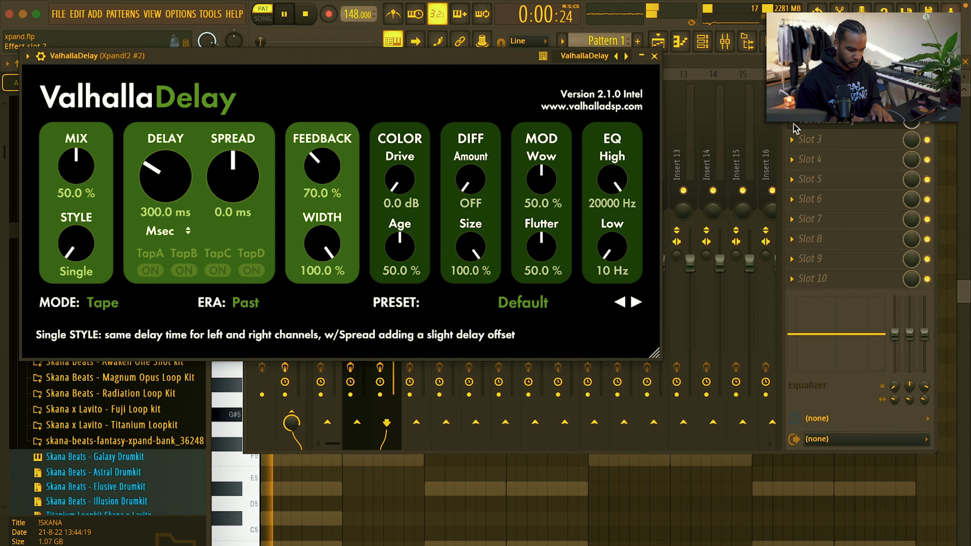
pyautogui.click(794, 124)
pyautogui.click(810, 150)
# Add ValhallaVintageVerb in the Xpand!2 #2 track's second effect slot with 32.1% mix, 1.42 s decay and a raised low cut.
pyautogui.click(795, 124)
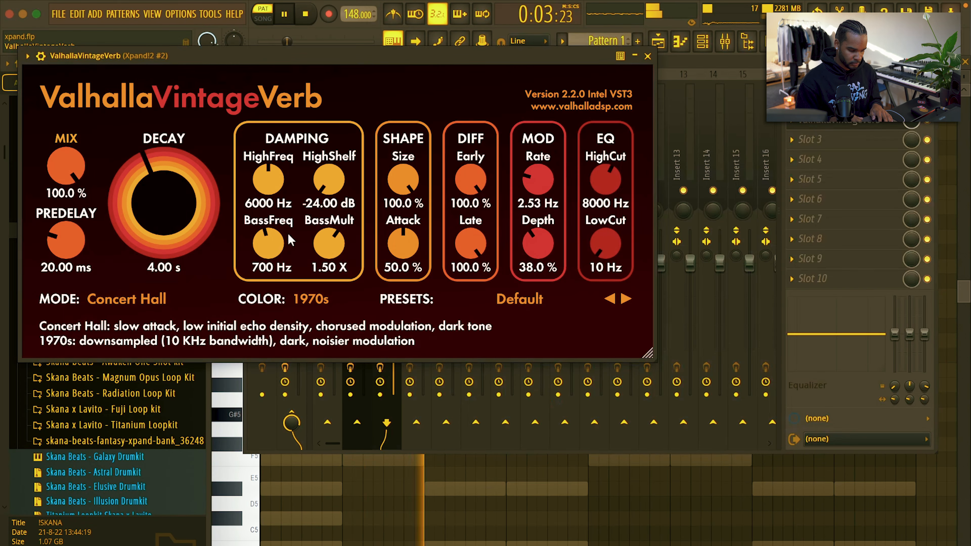
pyautogui.moveTo(72, 167); pyautogui.dragTo(72, 279)
pyautogui.moveTo(155, 237); pyautogui.dragTo(496, 271)
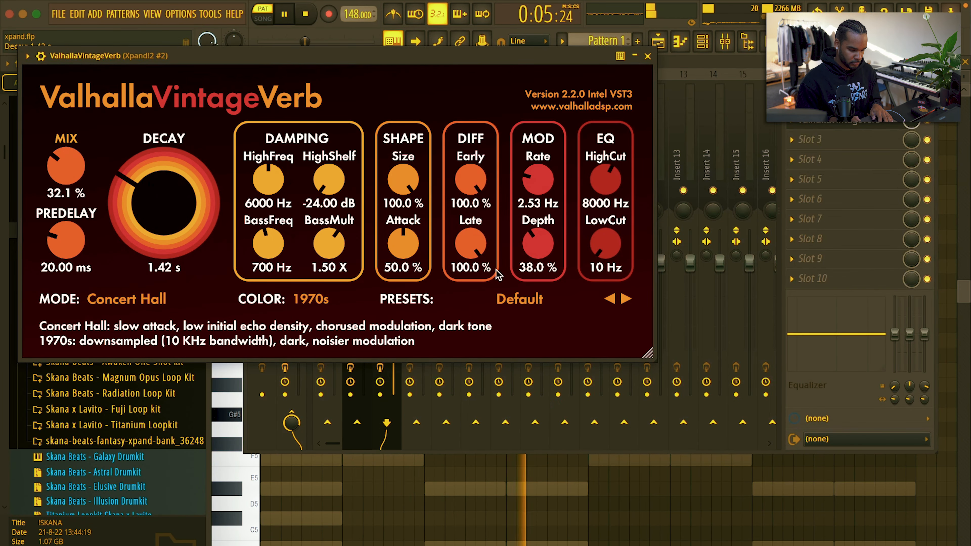
pyautogui.moveTo(609, 249); pyautogui.dragTo(636, 107)
pyautogui.click(647, 57)
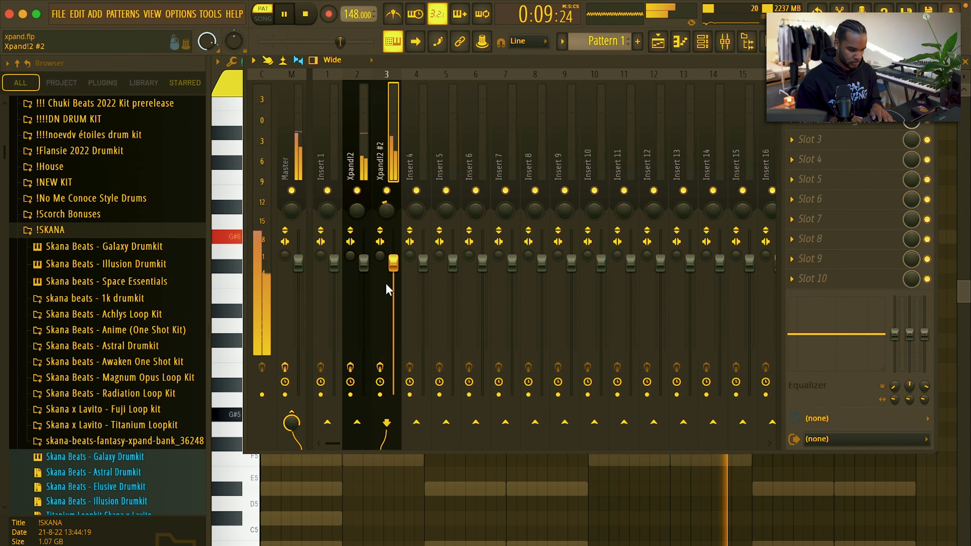
# Pan the Xpand!2 #2 track left, and add ComebackKid to the Xpand!2 track with a 1/8 triplet delay and 54% feedback.
pyautogui.moveTo(387, 211); pyautogui.dragTo(386, 222)
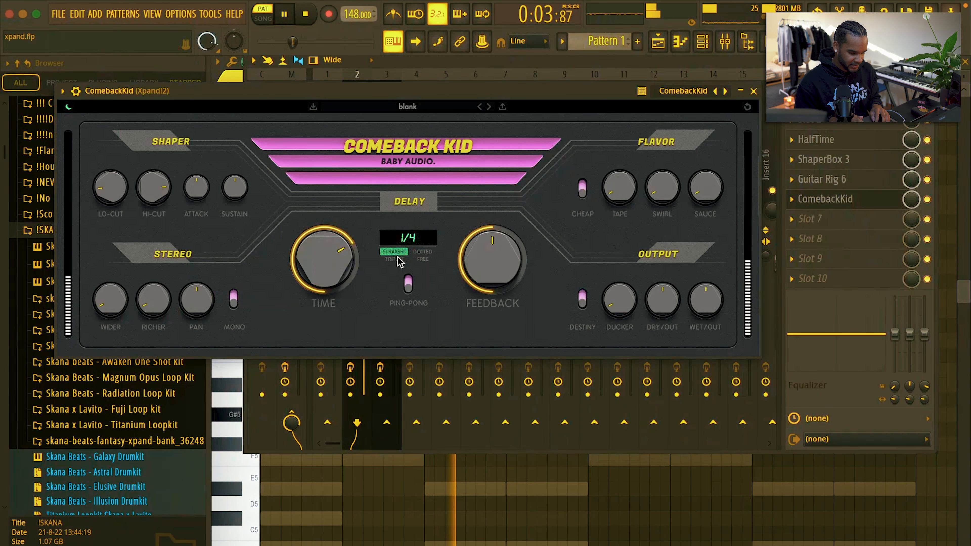
pyautogui.click(397, 259)
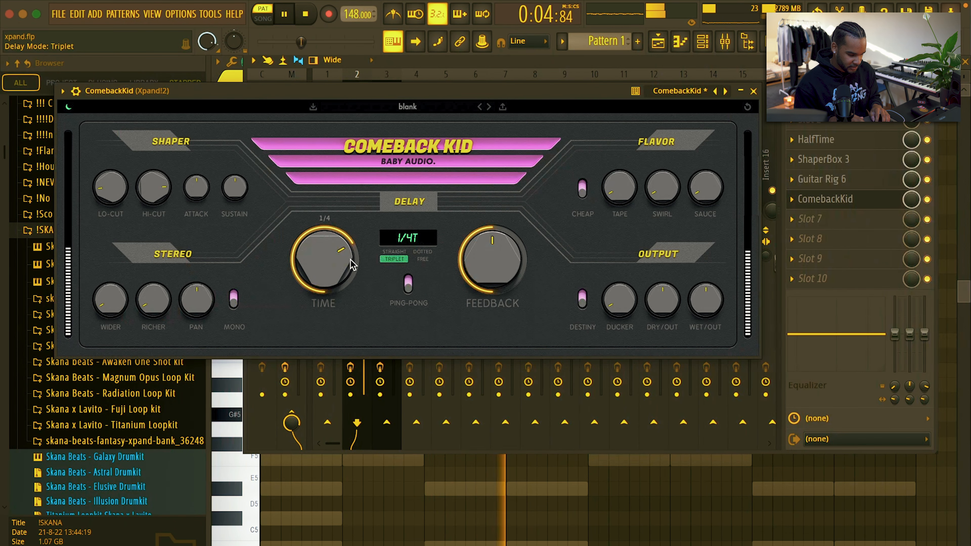
pyautogui.scroll(5, 502, 228)
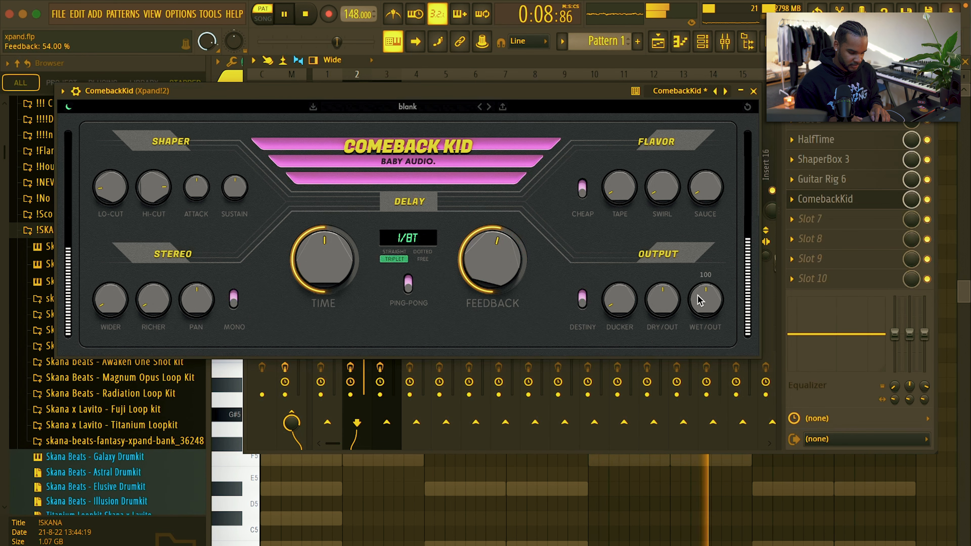
pyautogui.click(754, 91)
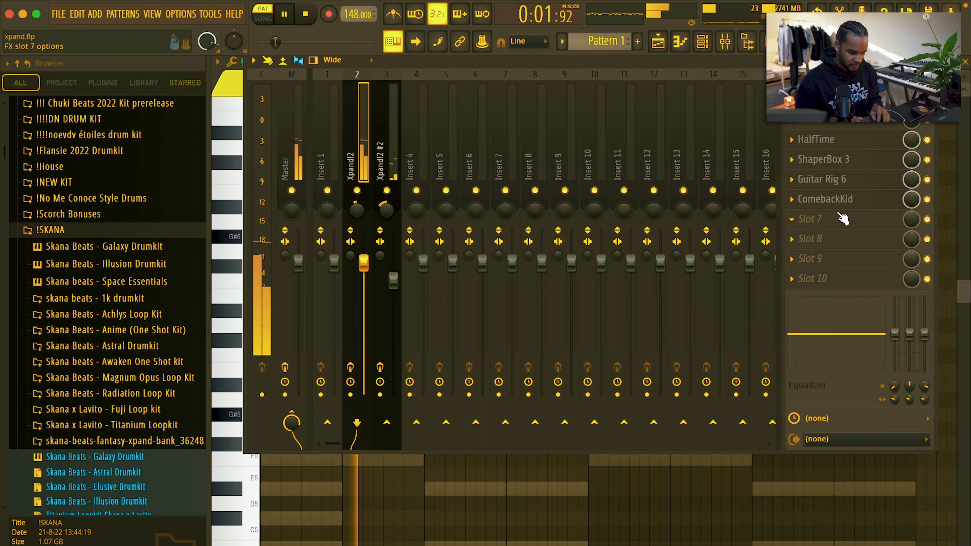
# Copy the ComebackKid effect with its settings from the Xpand!2 mixer track to the Xpand!2 #2 track.
pyautogui.click(792, 203)
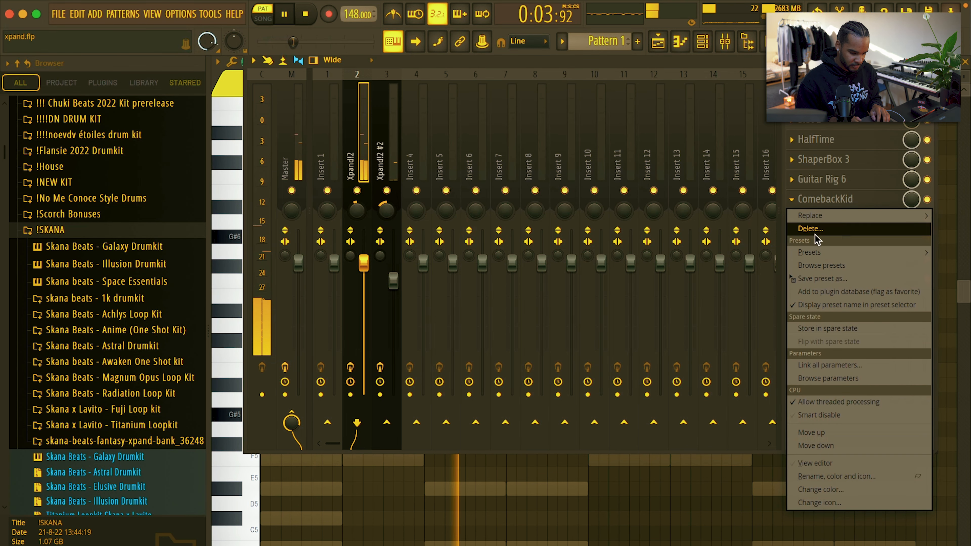
pyautogui.moveTo(805, 258)
pyautogui.moveTo(814, 276); pyautogui.dragTo(384, 120)
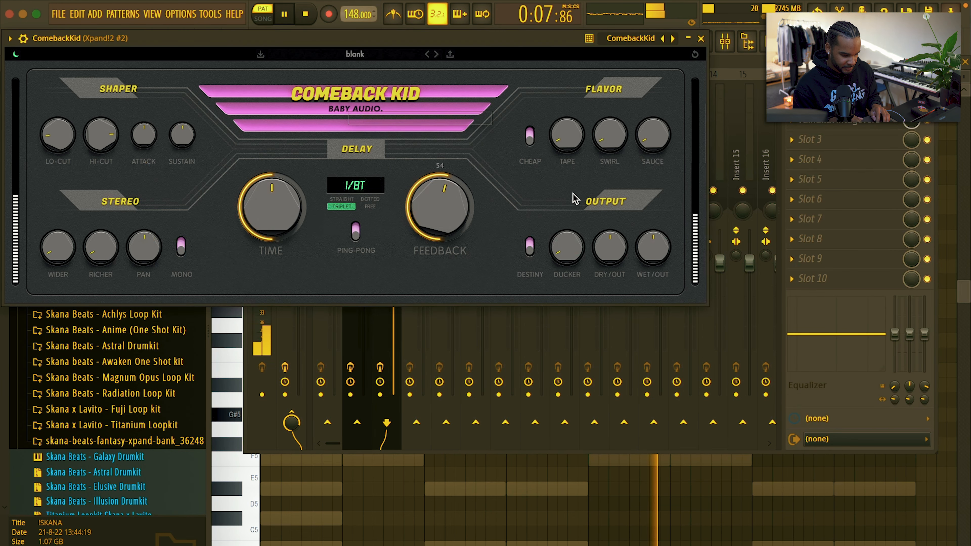
pyautogui.click(702, 37)
# Set ComebackKid on the Xpand!2 track to a 1/4 dotted delay and lower its feedback and wet output.
pyautogui.click(353, 141)
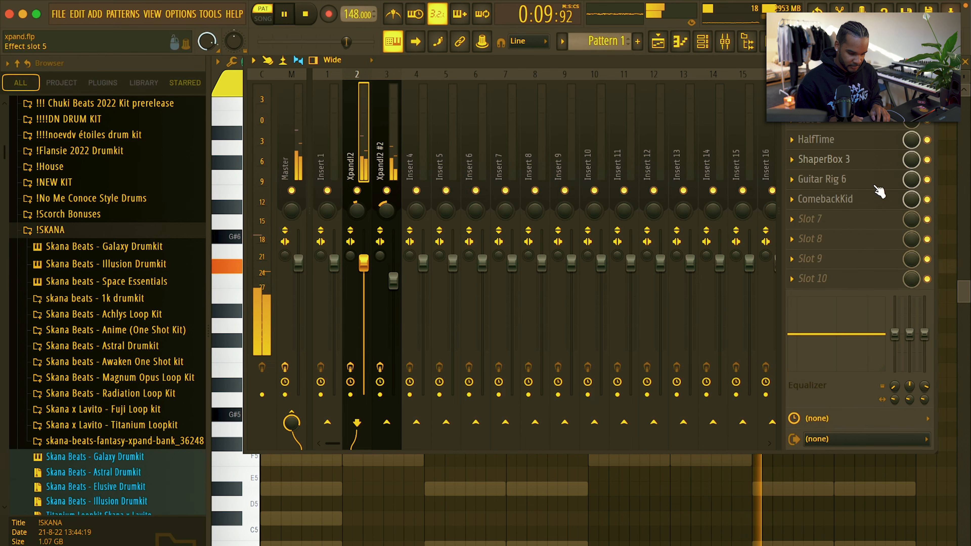
pyautogui.click(827, 206)
pyautogui.moveTo(342, 259); pyautogui.dragTo(335, 248)
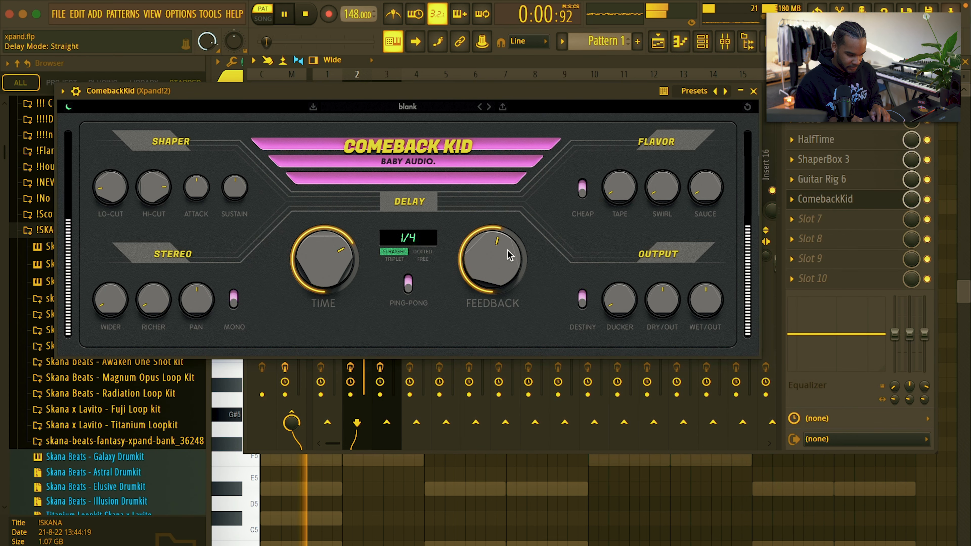
pyautogui.moveTo(497, 255); pyautogui.dragTo(498, 284)
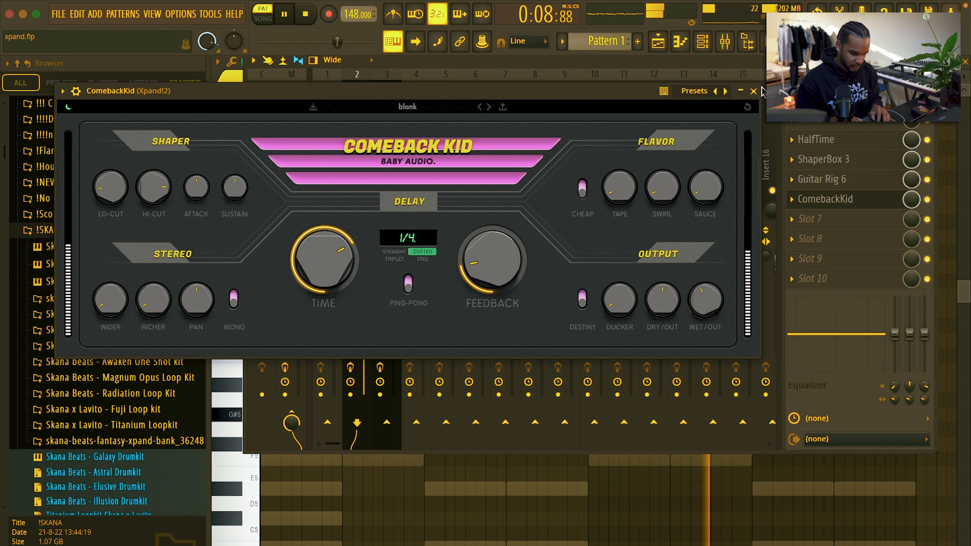
# Add Fruity parametric EQ 2 in slot 4 of the Xpand!2 #2 mixer track, and lower bands 6 and 7.
pyautogui.click(753, 91)
pyautogui.click(378, 266)
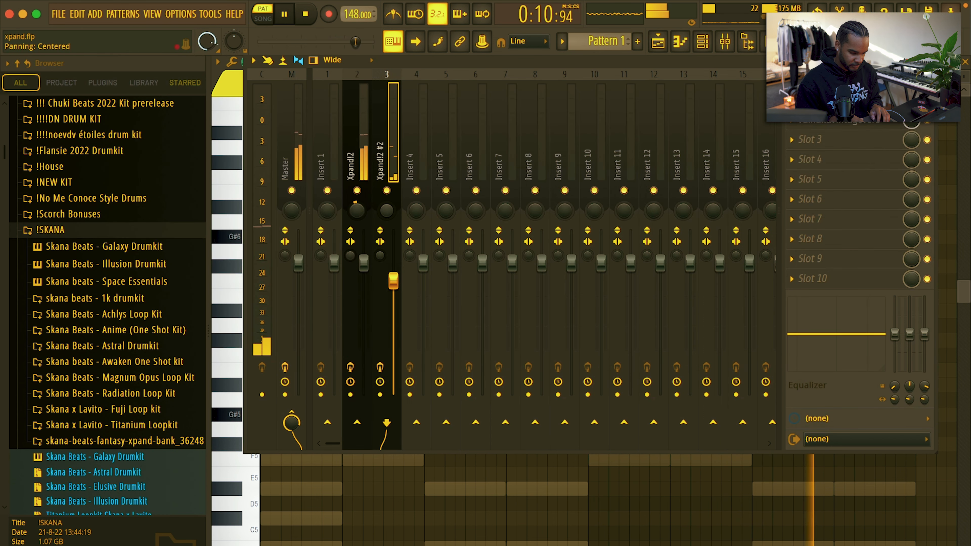
pyautogui.click(836, 161)
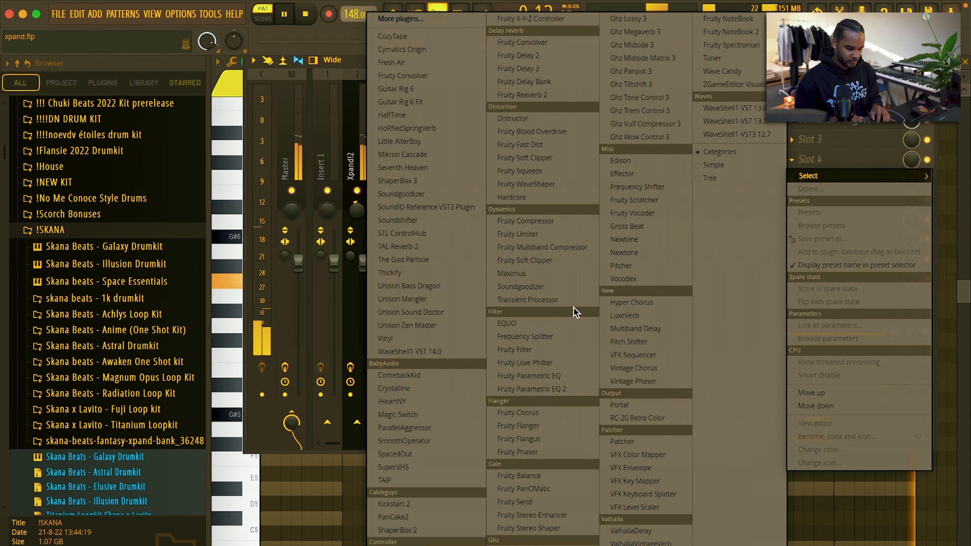
pyautogui.click(566, 390)
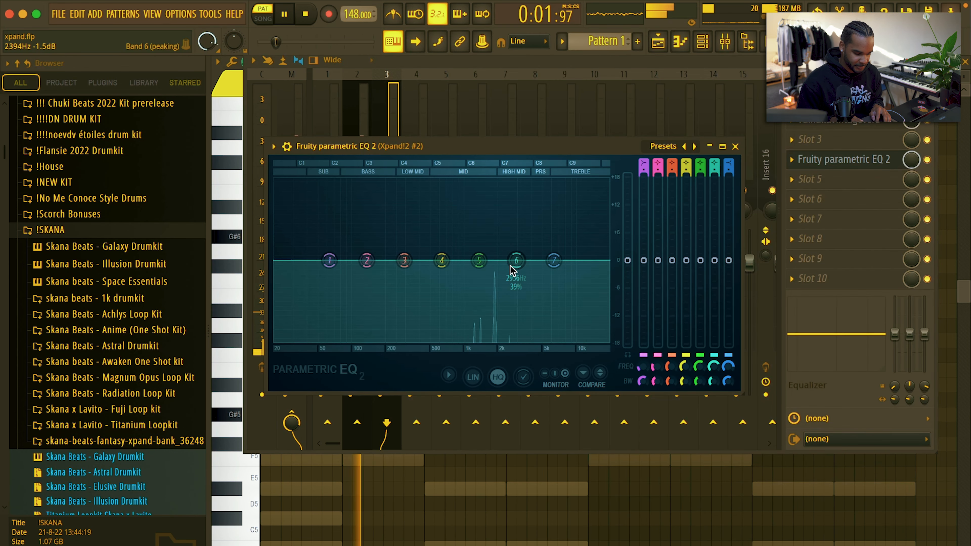
pyautogui.moveTo(554, 261); pyautogui.dragTo(511, 282)
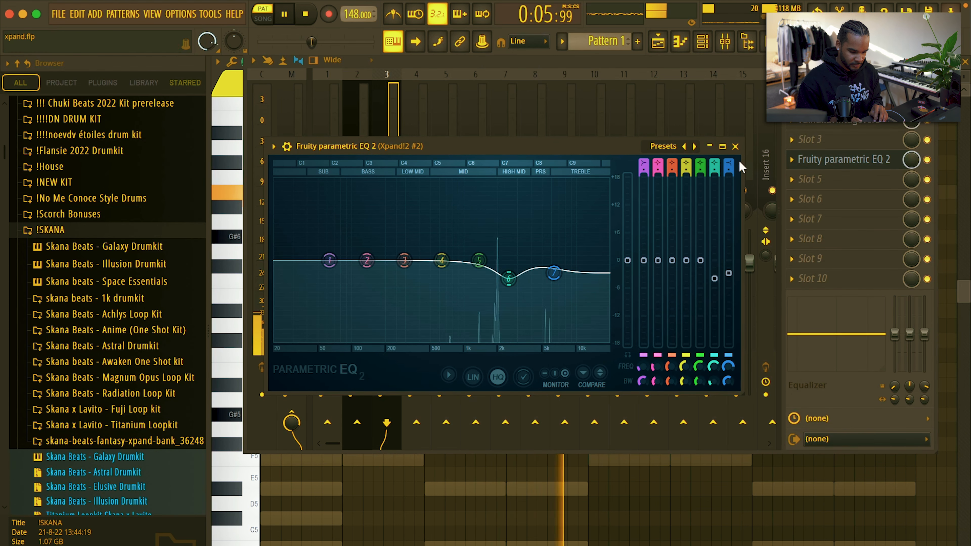
pyautogui.click(735, 146)
# Add Vinyl in slot 5 of the Xpand!2 #2 mixer track, with 0% dust and the 1960 year setting.
pyautogui.click(810, 179)
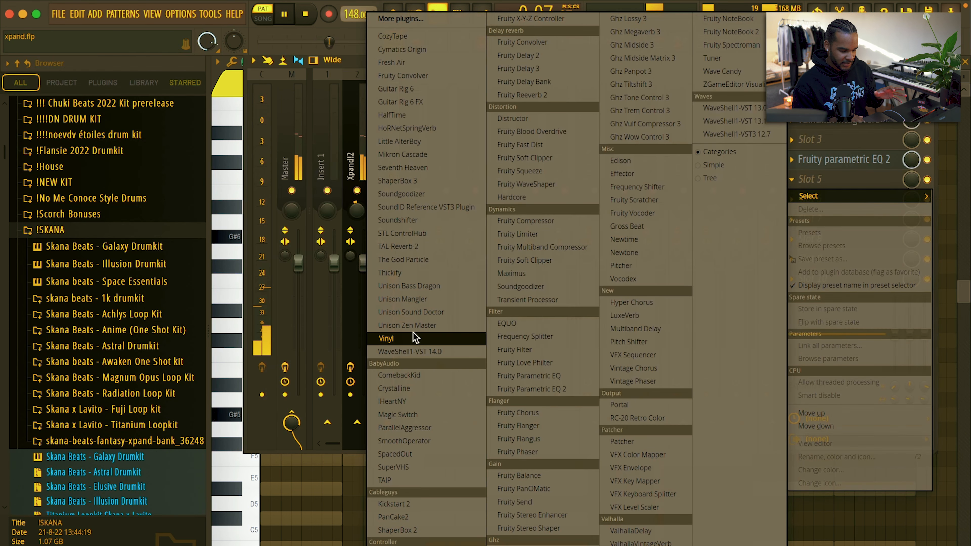
pyautogui.click(412, 337)
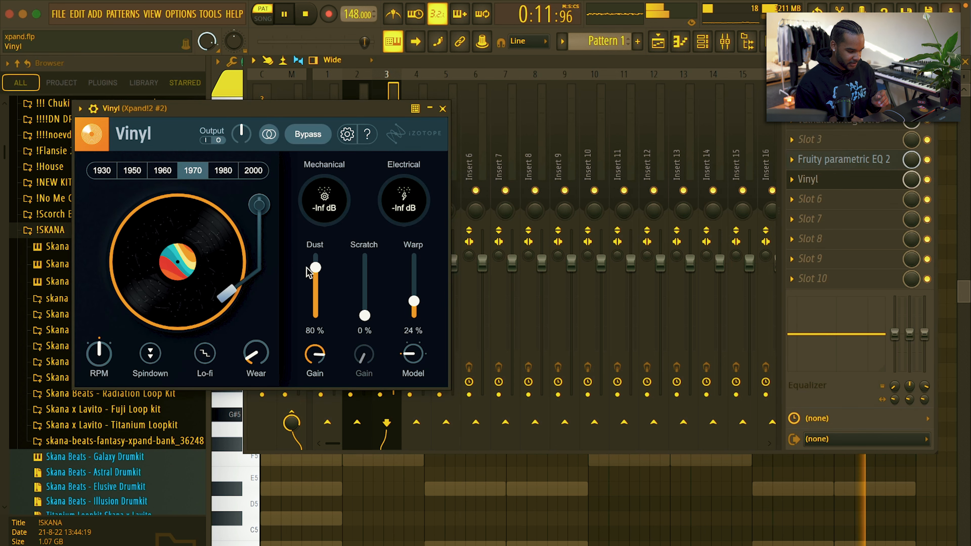
pyautogui.moveTo(318, 268); pyautogui.dragTo(315, 379)
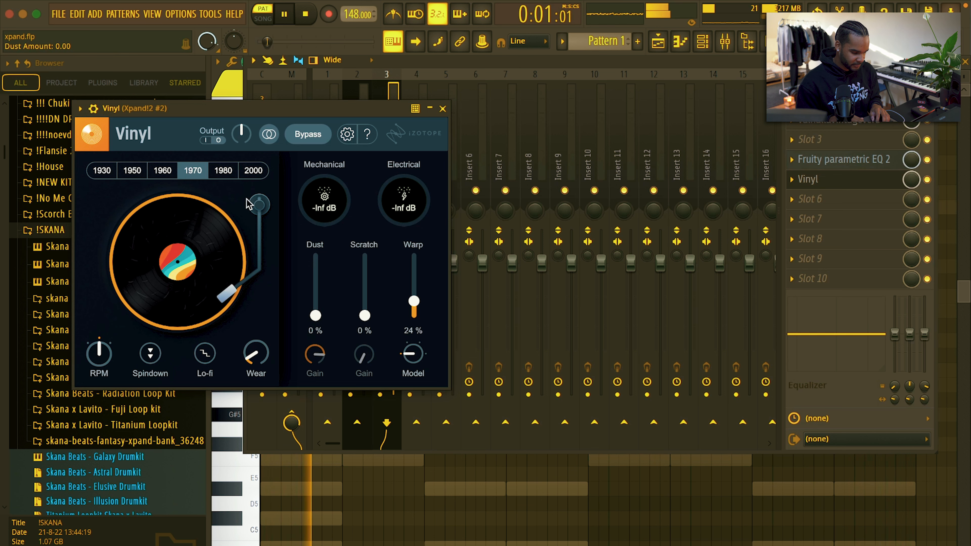
pyautogui.click(166, 171)
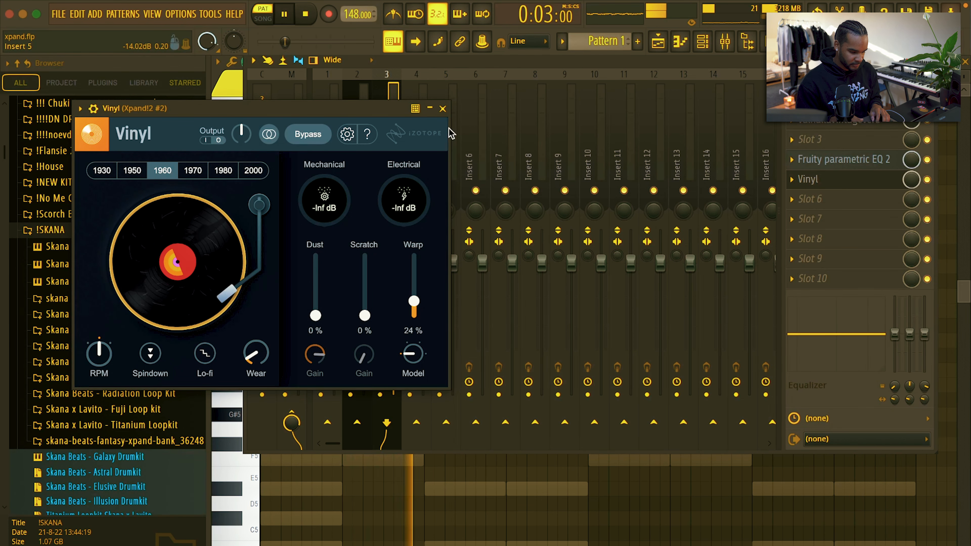
pyautogui.click(443, 108)
# Lower the Xpand!2 and Xpand!2 #2 mixer levels, and set ComebackKid's feedback on Xpand!2 #2 to 55%.
pyautogui.moveTo(364, 265); pyautogui.dragTo(393, 289)
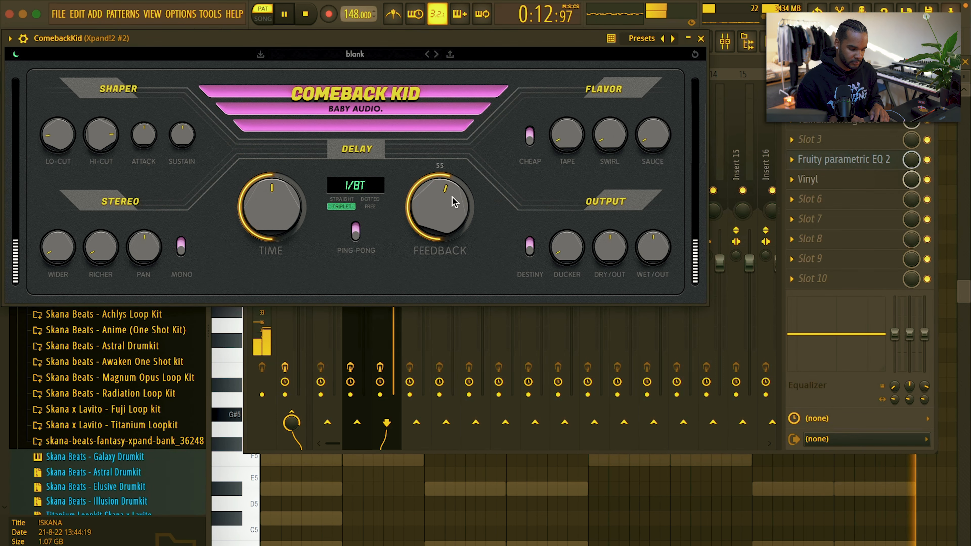
pyautogui.click(701, 39)
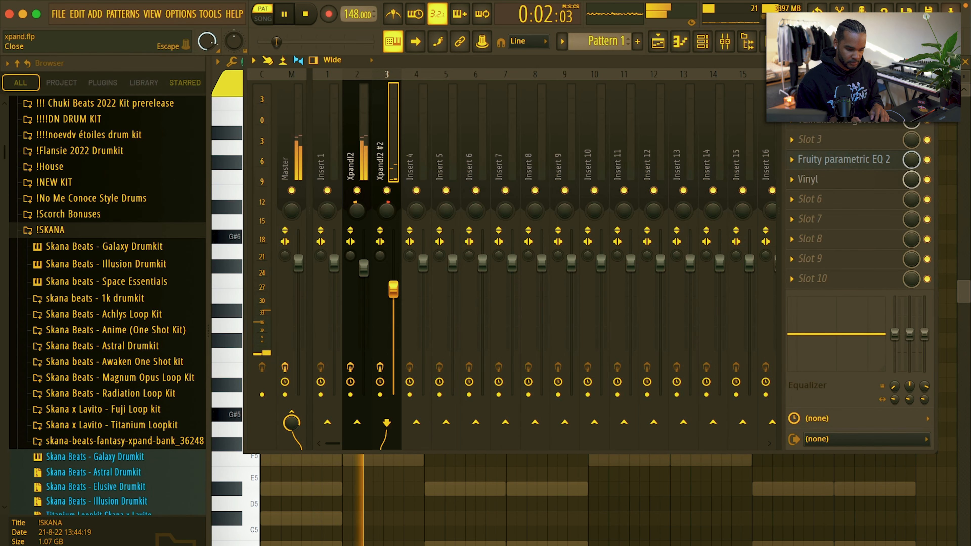
pyautogui.click(928, 61)
pyautogui.press('space')
# Add a third Xpand!2 channel and load the +06 Scanner Pad preset.
pyautogui.click(375, 239)
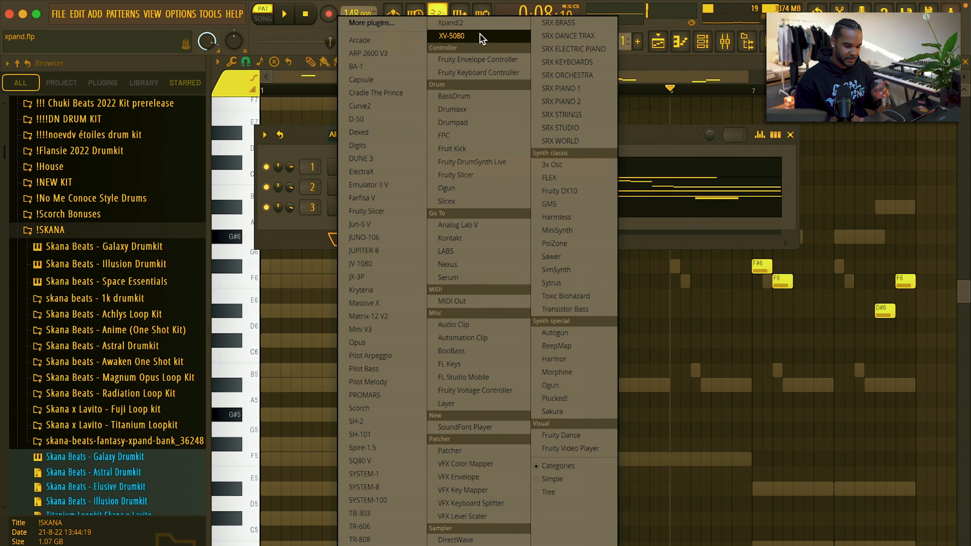
pyautogui.click(483, 24)
pyautogui.moveTo(470, 126); pyautogui.dragTo(535, 30)
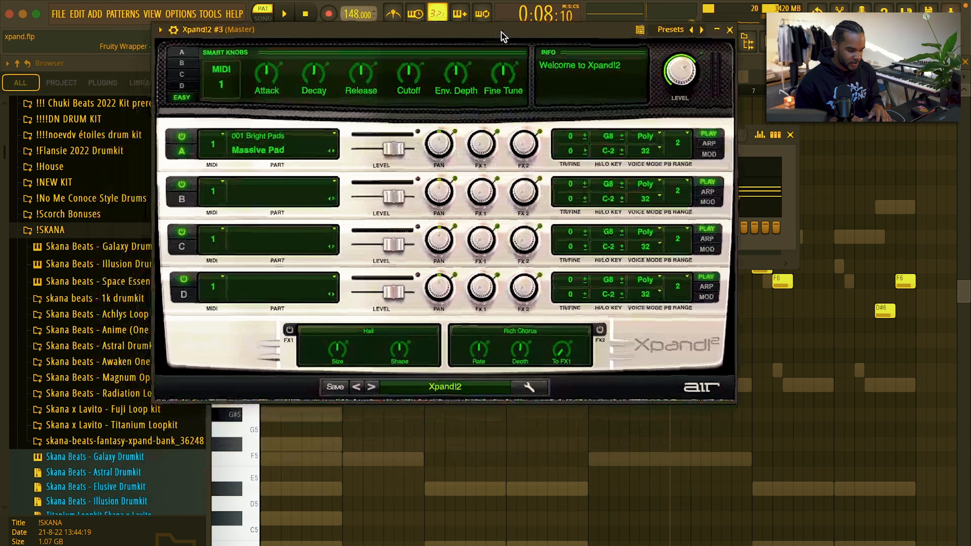
pyautogui.click(440, 388)
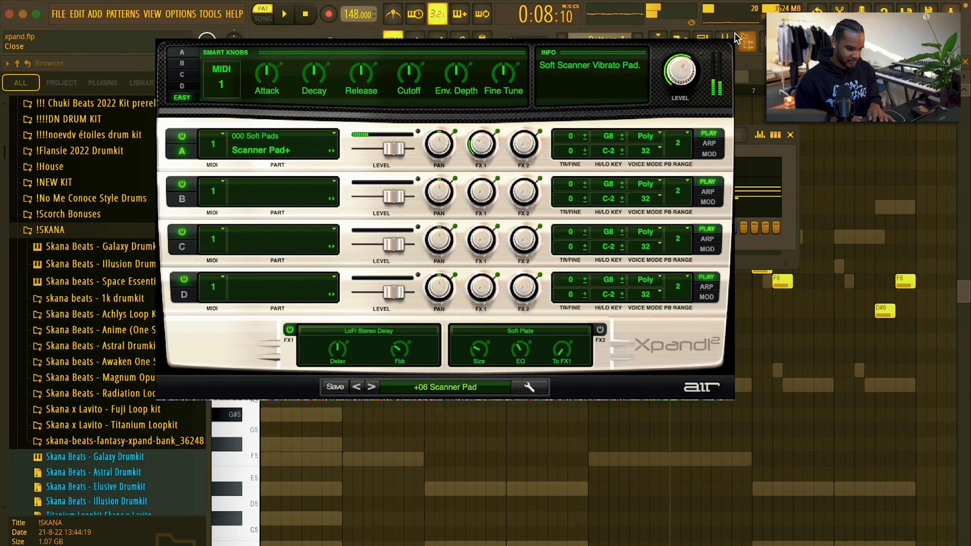
pyautogui.click(736, 37)
# Copy the Xpand!2 melody notes into the Xpand!2 #3 channel and route that channel to mixer track 1.
pyautogui.click(313, 22)
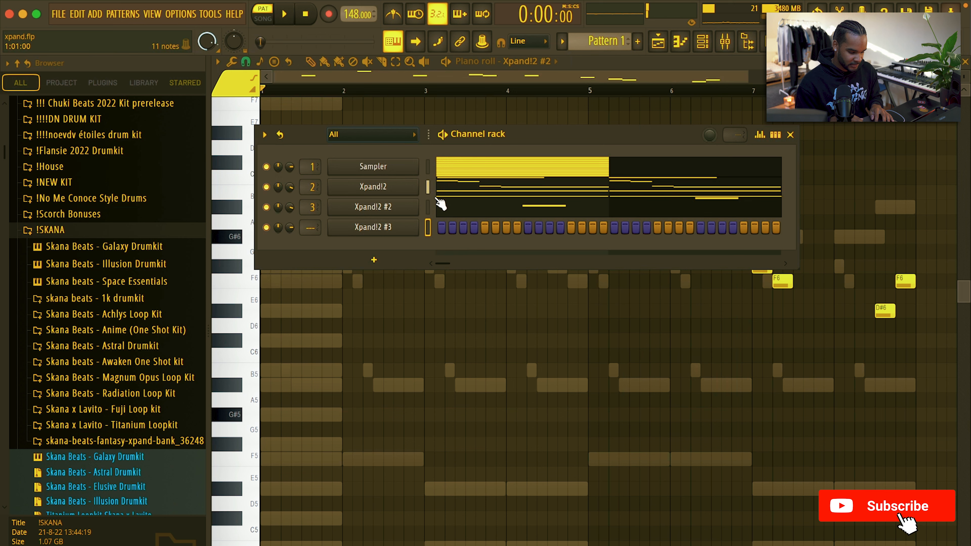
pyautogui.press('super+v')
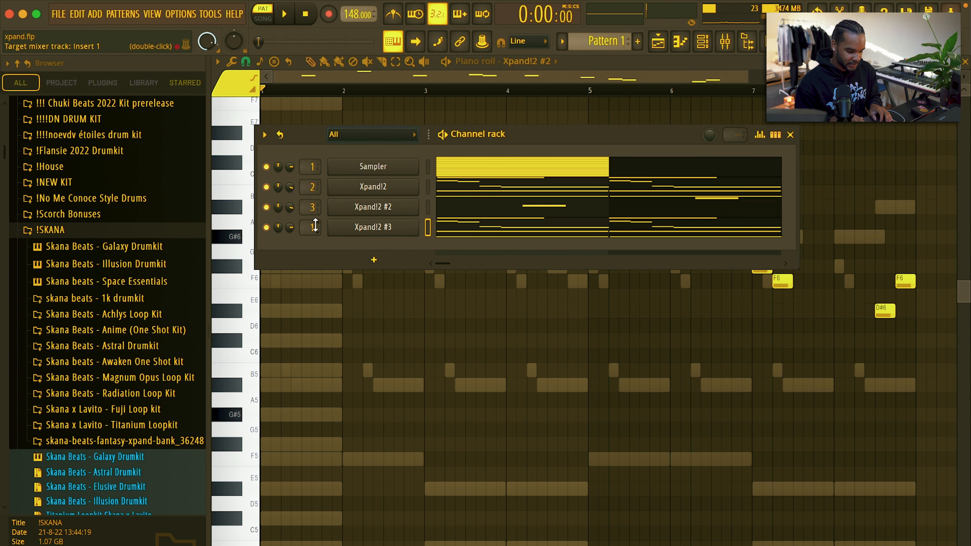
pyautogui.click(472, 234)
pyautogui.press('space')
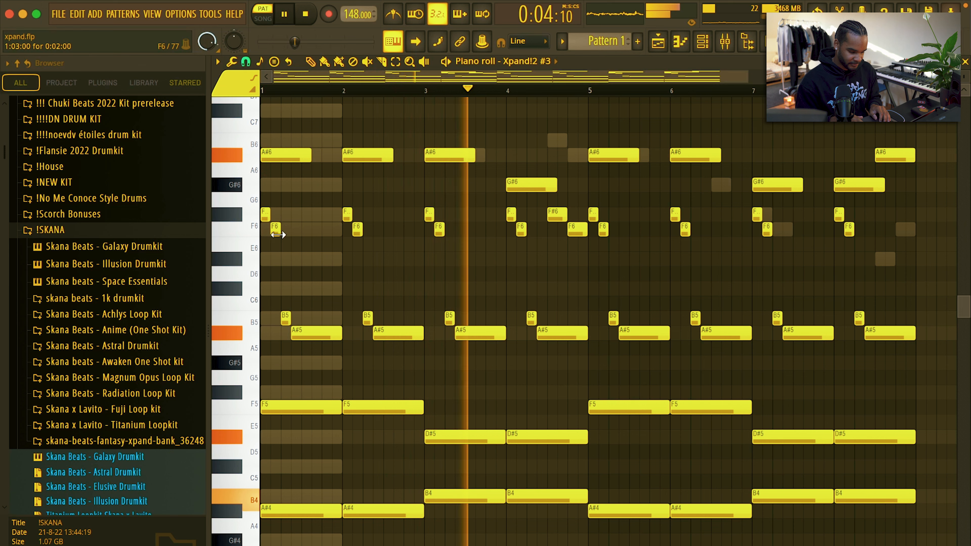
# Reduce the Xpand!2 #3 notes to sustained chords and move the upper A#6 and G#6 notes down one octave.
pyautogui.click(725, 41)
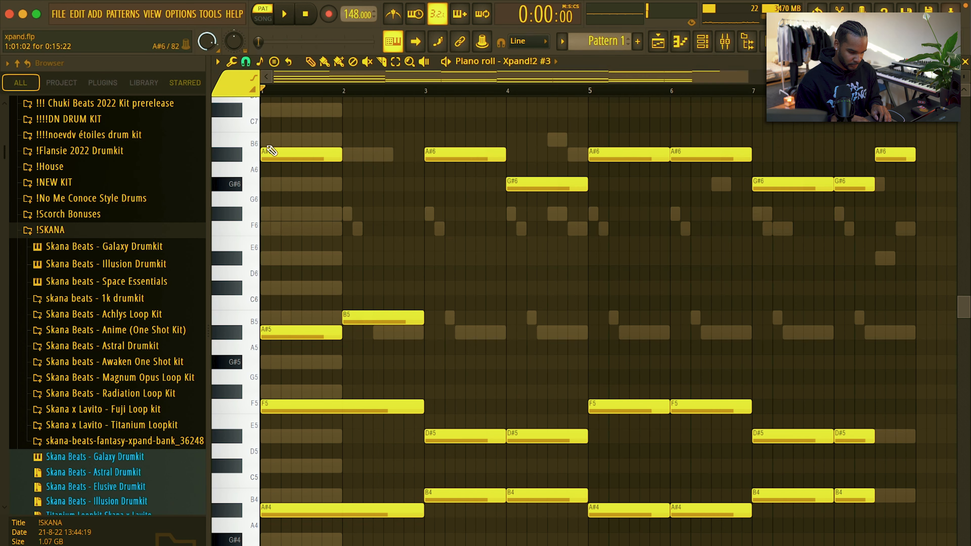
pyautogui.moveTo(257, 142); pyautogui.dragTo(257, 199)
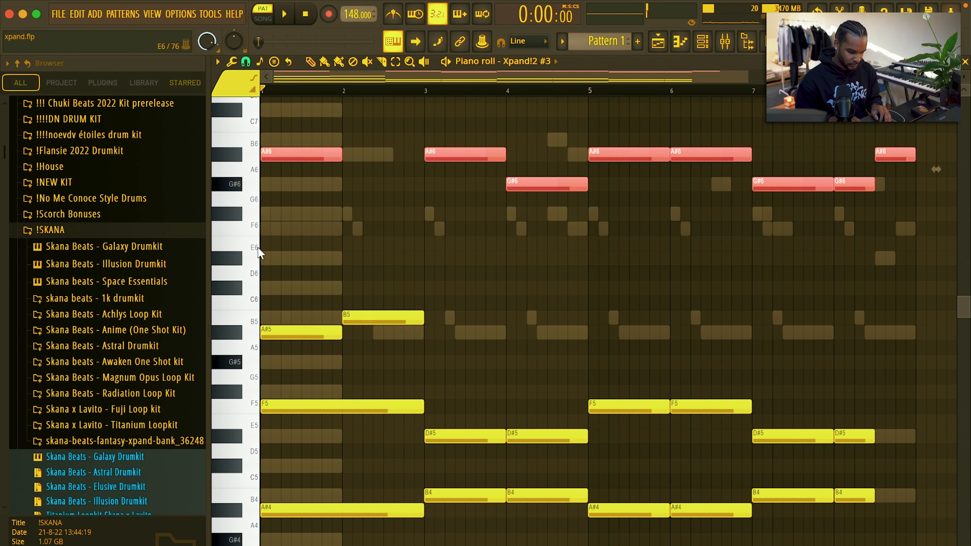
pyautogui.hotkey('ctrl', 'Down')
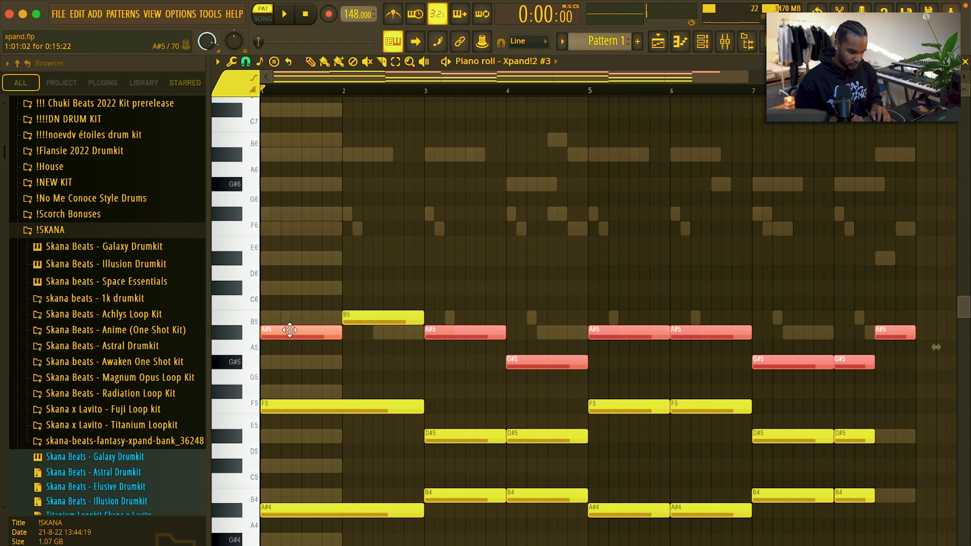
pyautogui.press('space')
pyautogui.hotkey('ctrl', 'd')
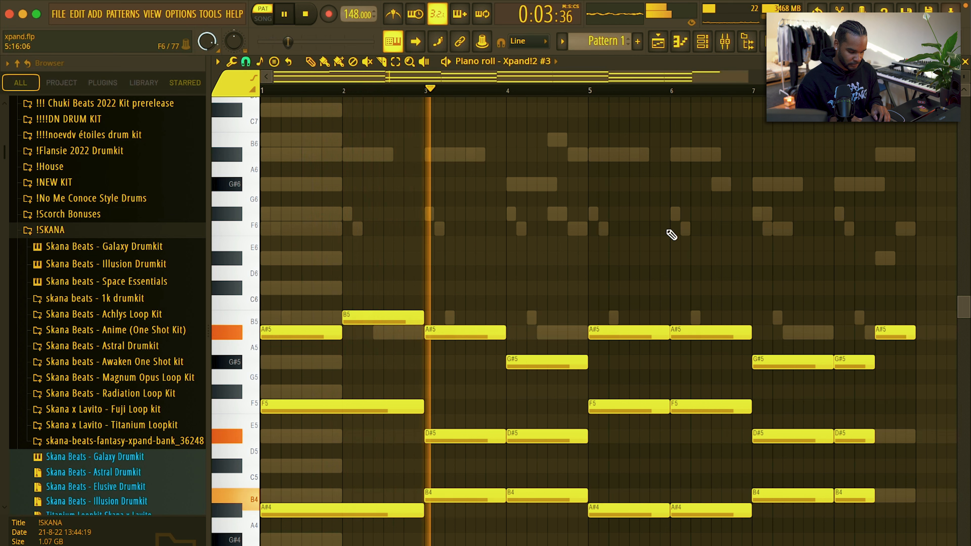
# Replace the repeated F5 and A#4 notes in bars 5-6 with two-bar notes, and raise bar 6's A#5 to B5.
pyautogui.moveTo(569, 386); pyautogui.dragTo(550, 535)
pyautogui.hotkey('ctrl', 'd')
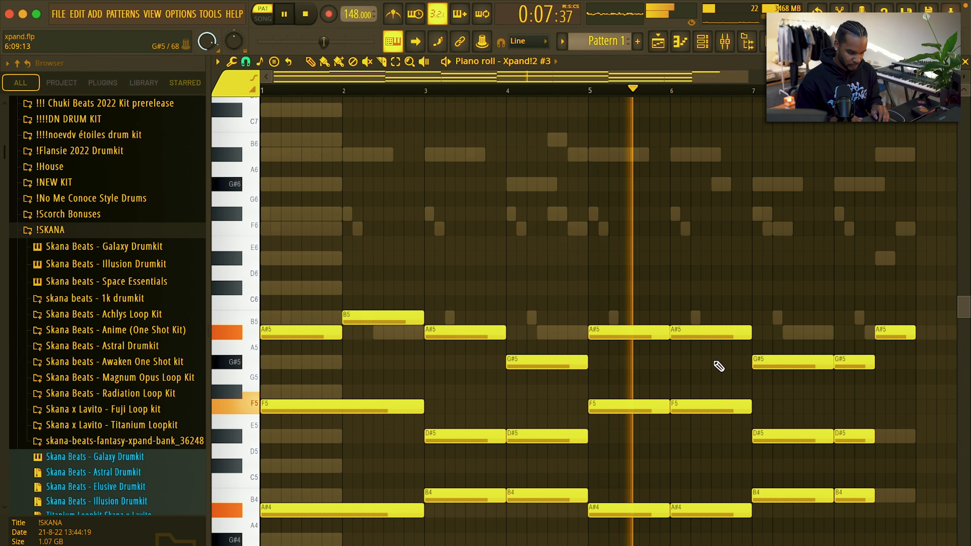
pyautogui.moveTo(712, 357); pyautogui.dragTo(640, 398)
pyautogui.press('Delete')
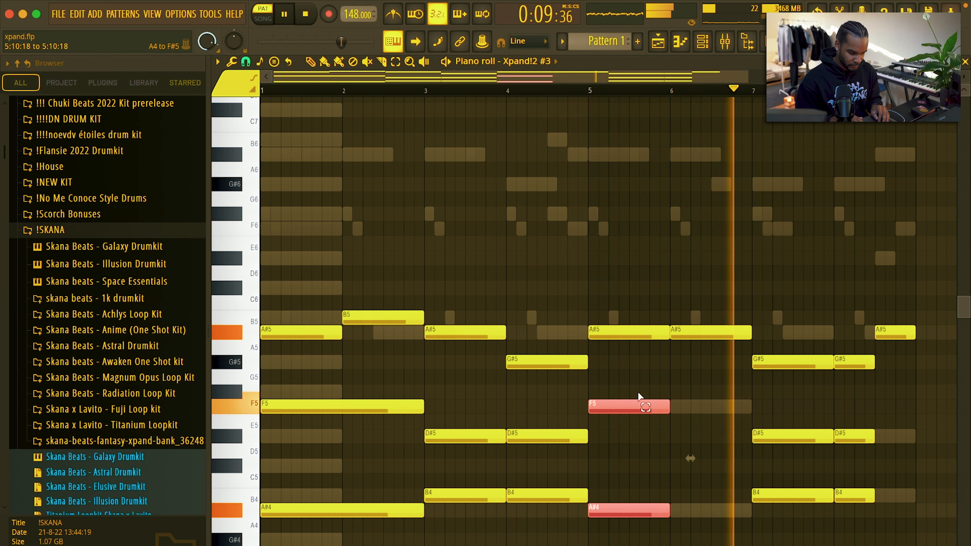
pyautogui.moveTo(691, 458); pyautogui.dragTo(777, 459)
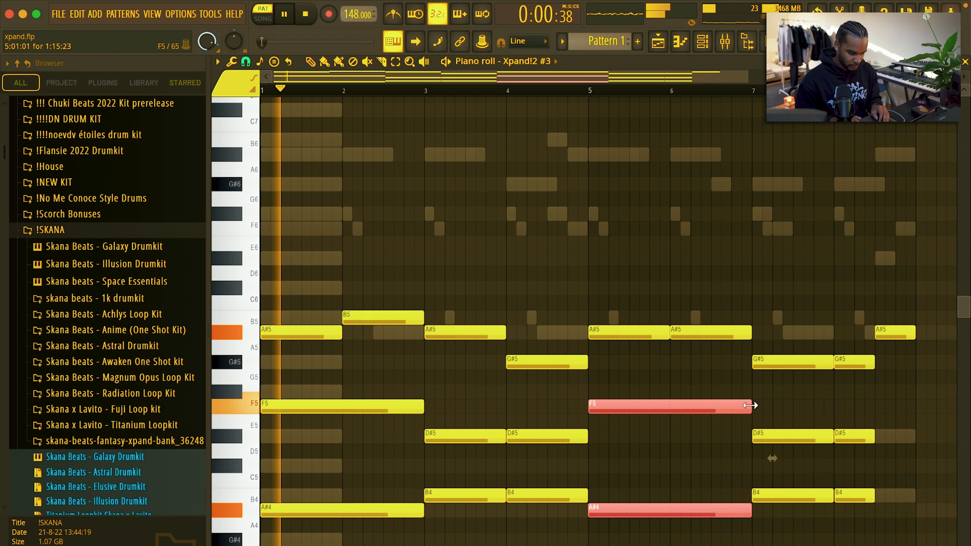
pyautogui.hotkey('ctrl', 'd')
pyautogui.moveTo(697, 333); pyautogui.dragTo(698, 318)
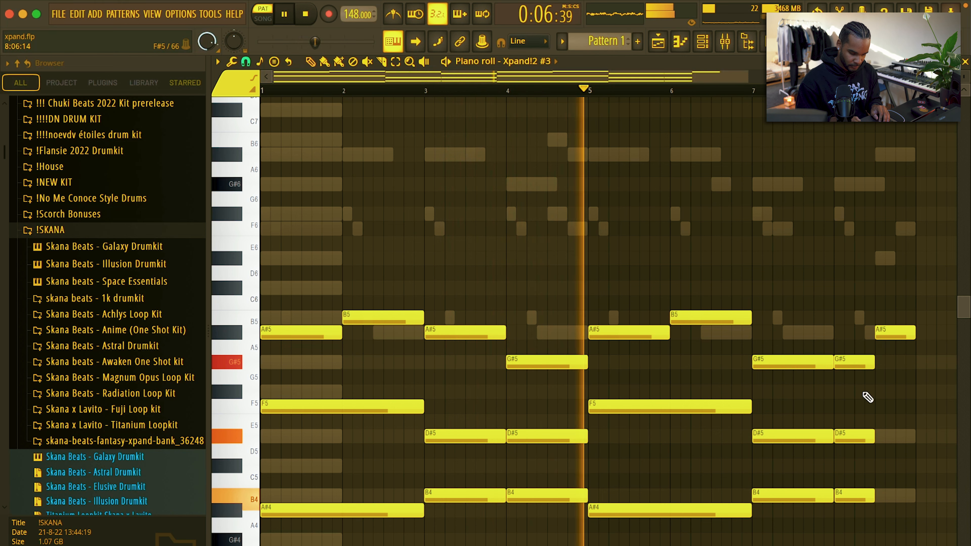
# Delete the repeated D#5 and B4 notes in bars 8 and 4, and extend those of bars 7 and 3 over two bars.
pyautogui.moveTo(853, 390); pyautogui.dragTo(856, 511)
pyautogui.press('Delete')
pyautogui.moveTo(828, 421); pyautogui.dragTo(913, 492)
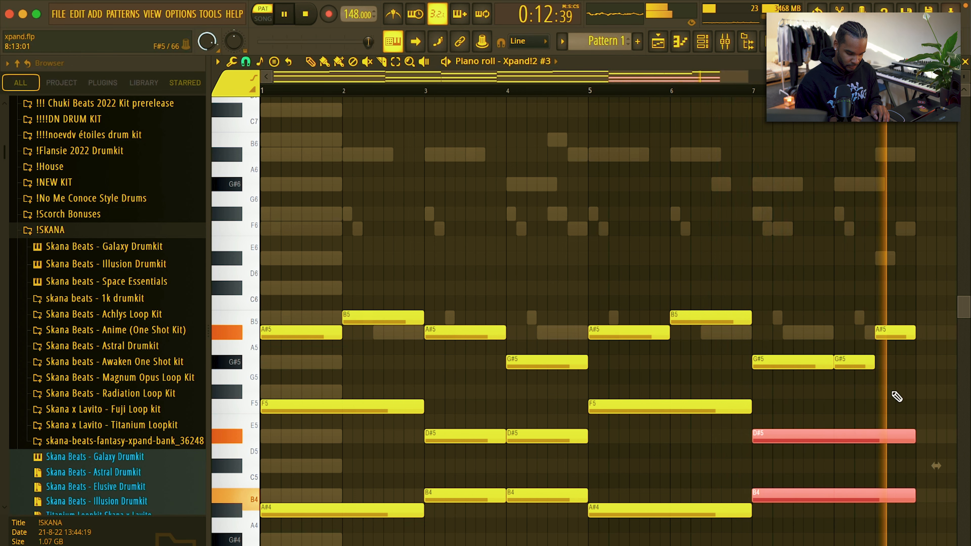
pyautogui.rightClick(807, 389)
pyautogui.moveTo(550, 419); pyautogui.dragTo(545, 507)
pyautogui.press('Delete')
pyautogui.moveTo(498, 423); pyautogui.dragTo(589, 495)
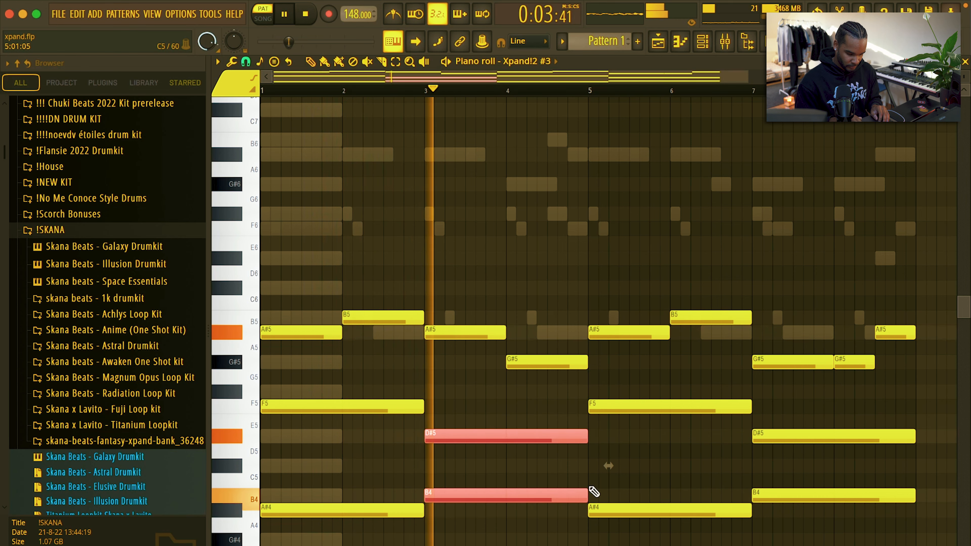
# Delete the second G#5 in bar 8 and extend bar 7's G#5 up to the final A#5.
pyautogui.scroll(-3, 592, 493)
pyautogui.rightClick(679, 452)
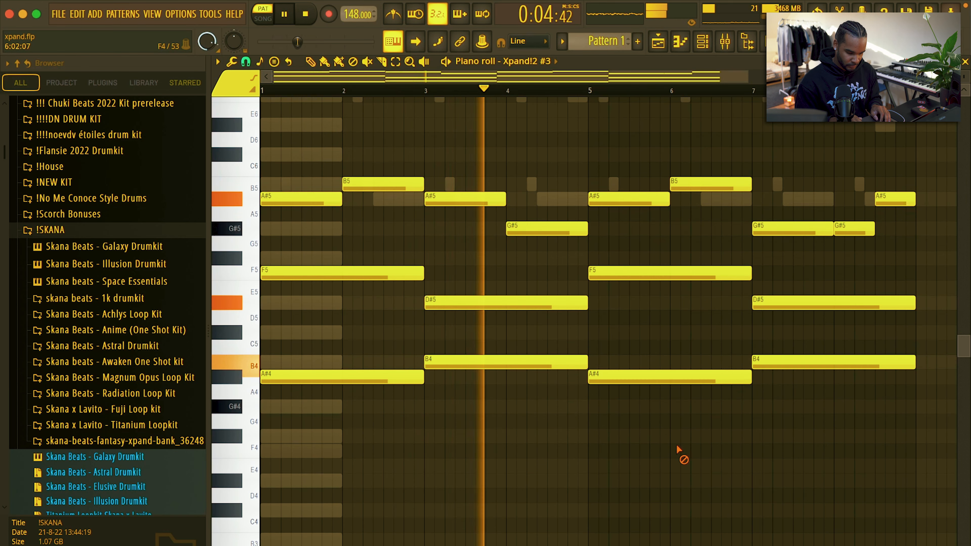
pyautogui.rightClick(862, 226)
pyautogui.moveTo(835, 225); pyautogui.dragTo(872, 217)
# Change the Xpand!2 #3 preset to +15 Venus.
pyautogui.press('F6')
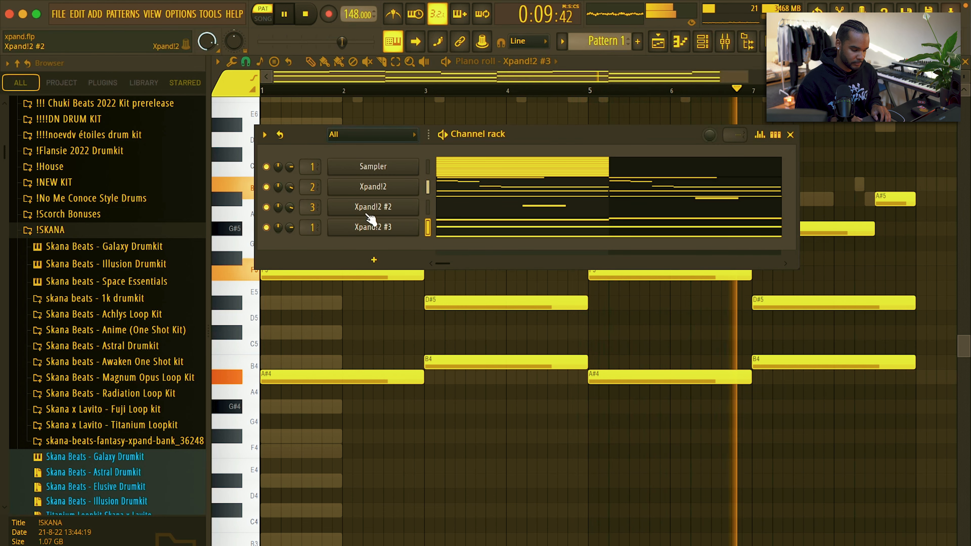
pyautogui.click(372, 225)
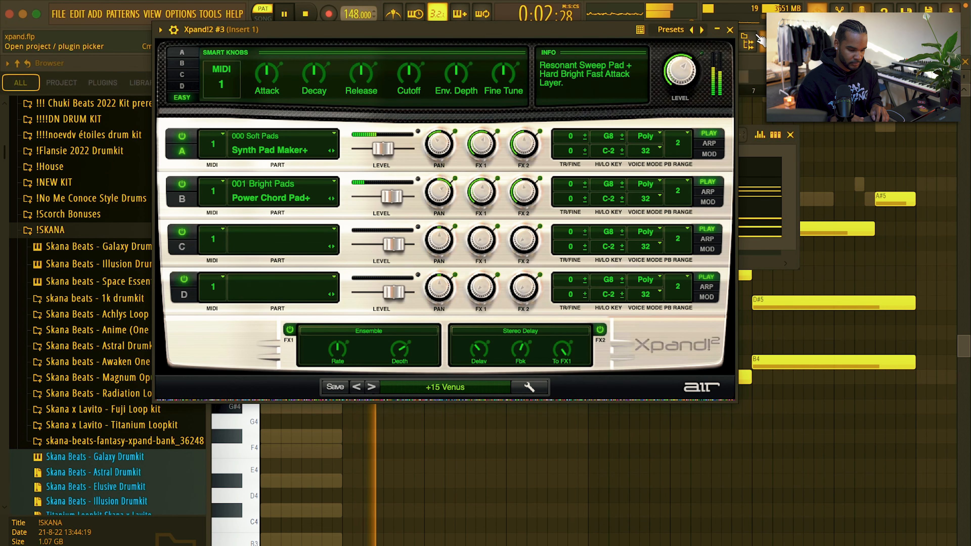
pyautogui.press('Escape')
# Lower the Insert 1 mixer track's level and pan it slightly left.
pyautogui.press('F9')
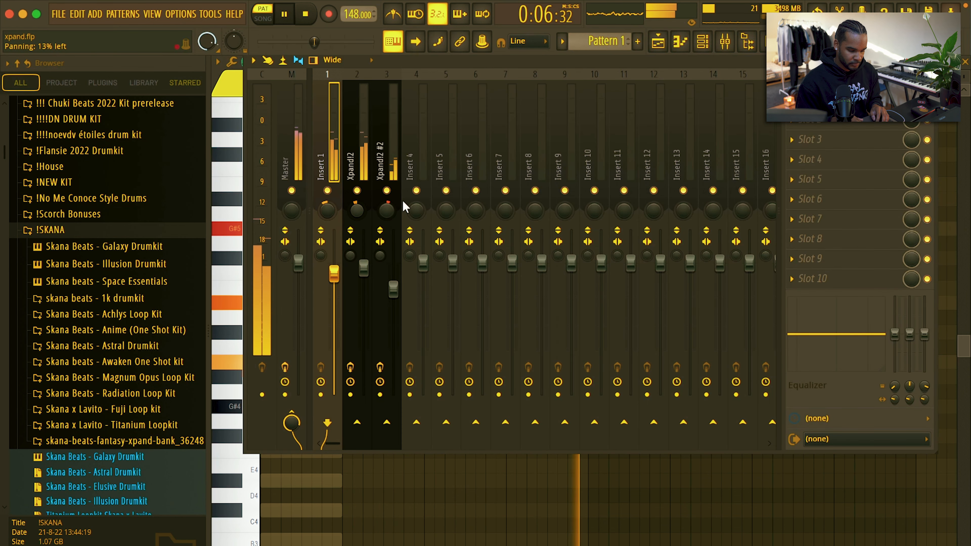
pyautogui.click(928, 60)
pyautogui.click(703, 43)
pyautogui.click(703, 43)
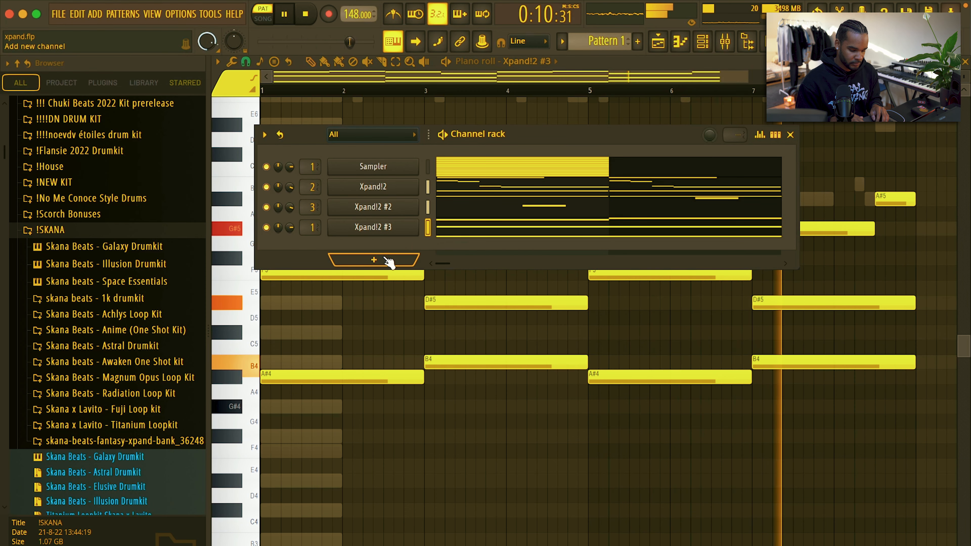
# Clone the Xpand!2 #3 channel and load the +16 Big Sweeper preset in the copy.
pyautogui.rightClick(417, 223)
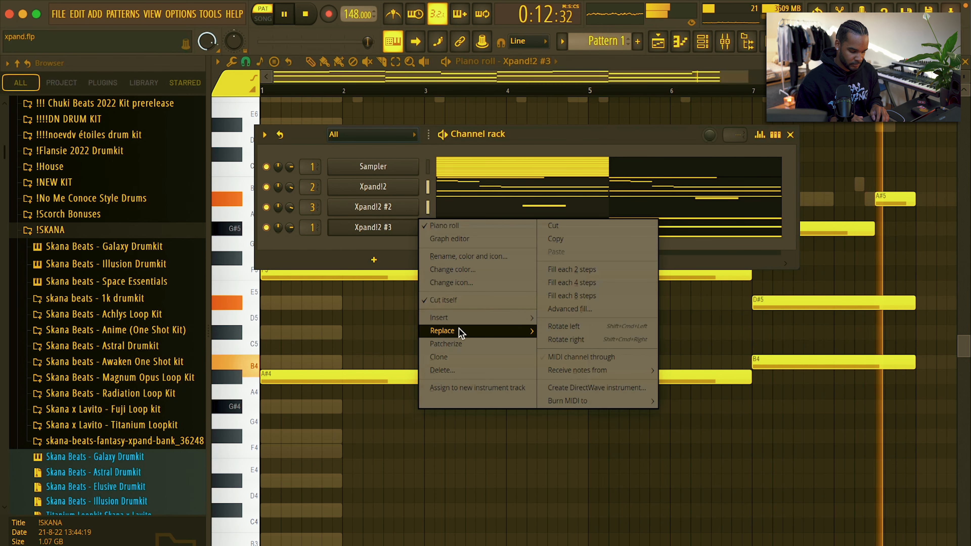
pyautogui.click(440, 357)
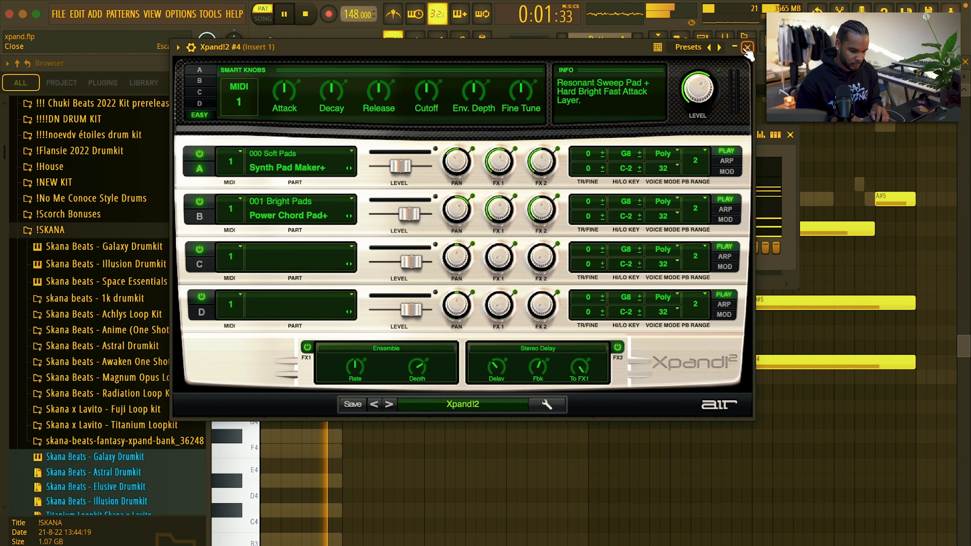
pyautogui.click(413, 406)
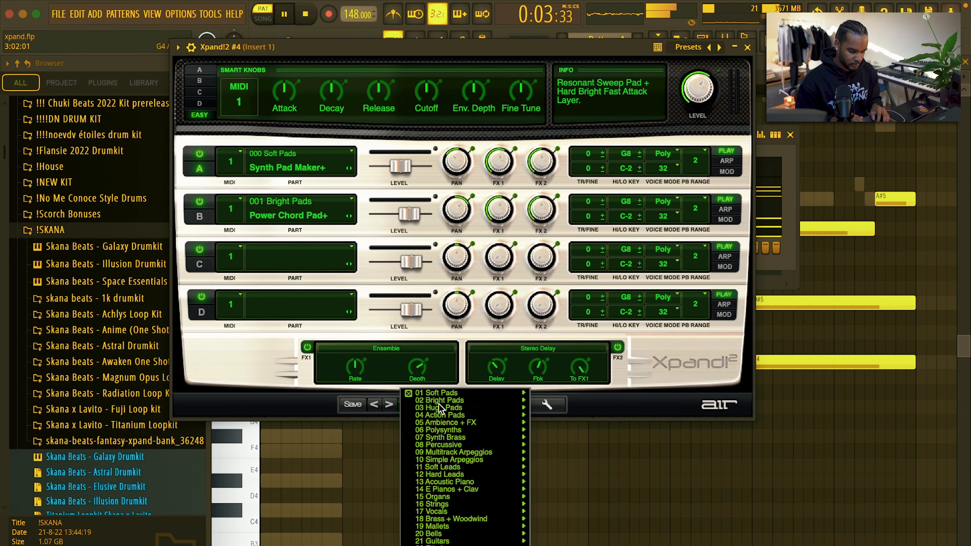
pyautogui.click(388, 404)
pyautogui.click(389, 404)
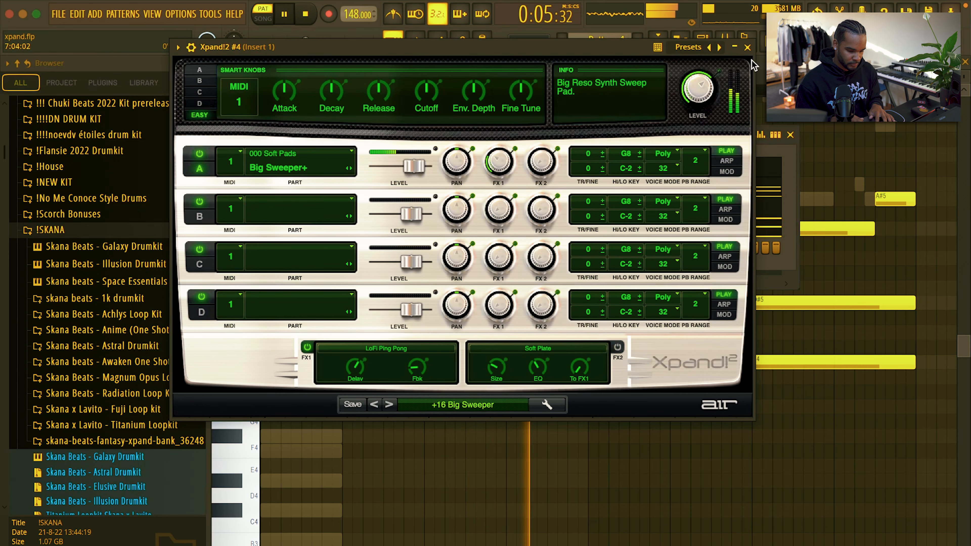
# Paste the copied chord notes into the Xpand!2 #4 channel and route it to mixer track 4.
pyautogui.click(747, 47)
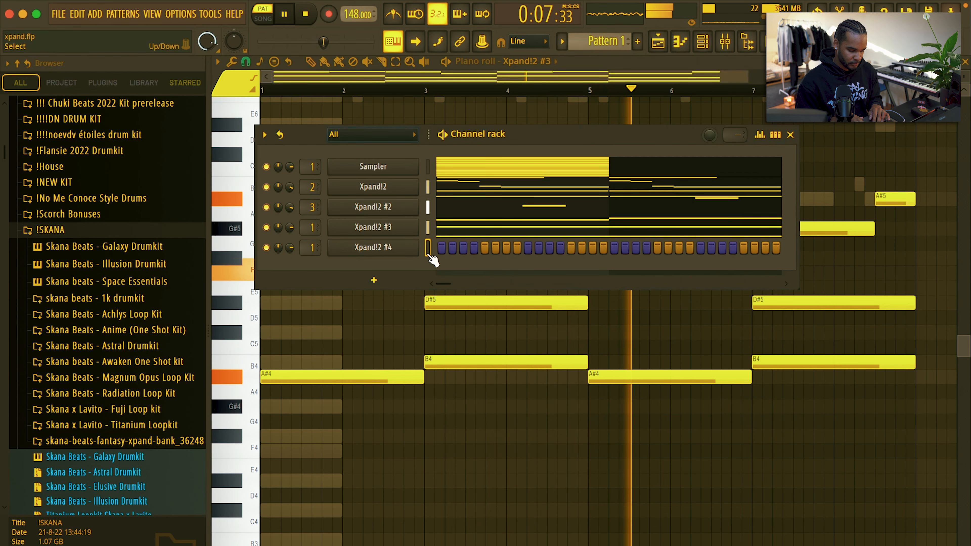
pyautogui.press('super+v')
pyautogui.moveTo(312, 248); pyautogui.dragTo(313, 237)
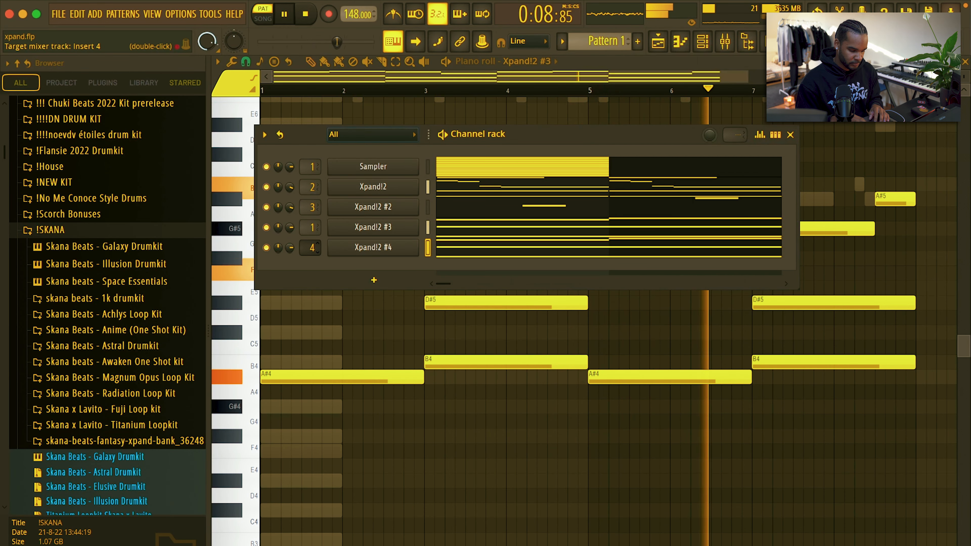
# Audition pad presets in Xpand!2 #4 and switch it to +19 Water Choir.
pyautogui.click(338, 250)
pyautogui.click(388, 405)
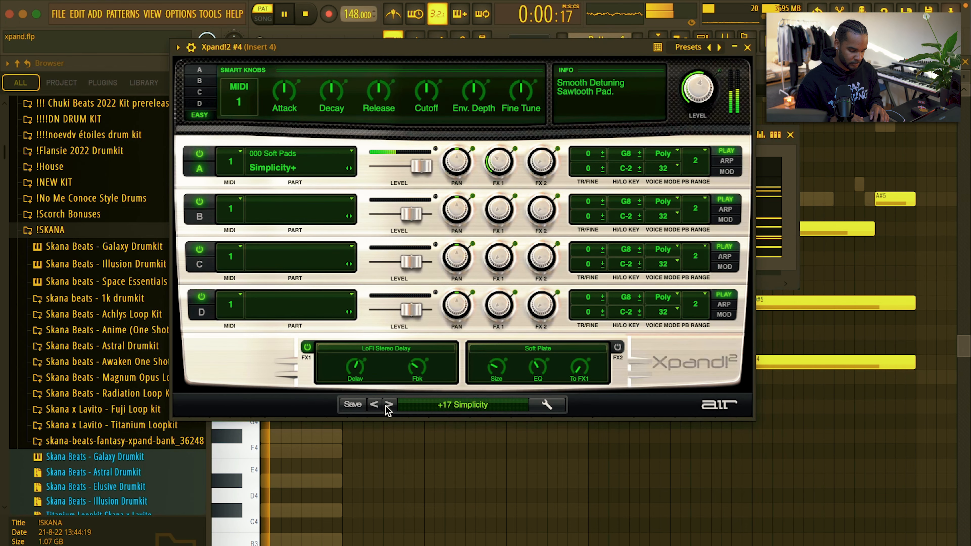
pyautogui.click(388, 404)
pyautogui.click(389, 405)
pyautogui.press('space')
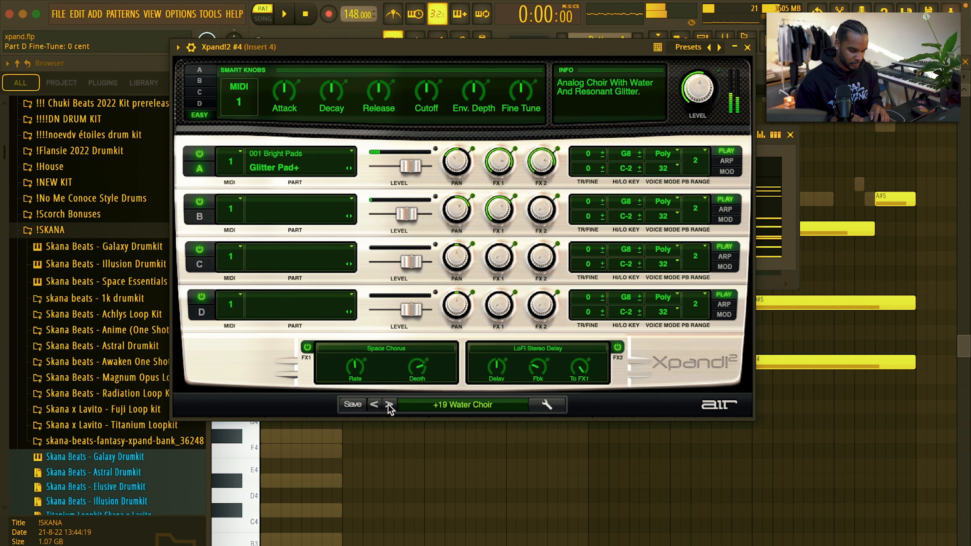
pyautogui.click(777, 257)
pyautogui.click(748, 48)
# Transpose all of Xpand!2 #4's chord notes down one octave in the piano roll.
pyautogui.click(703, 41)
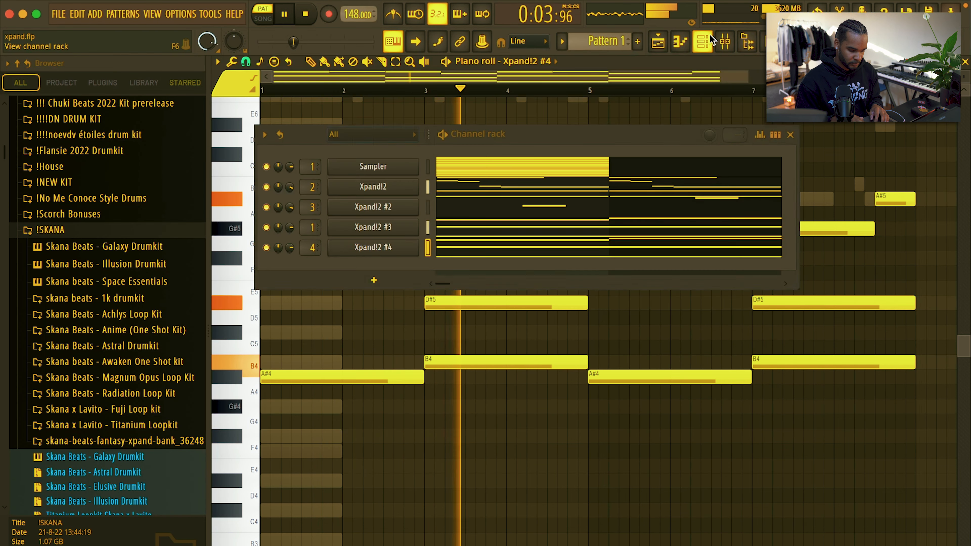
pyautogui.click(457, 253)
pyautogui.click(457, 253)
pyautogui.press('super+Down')
pyautogui.scroll(-3, 579, 217)
pyautogui.click(703, 41)
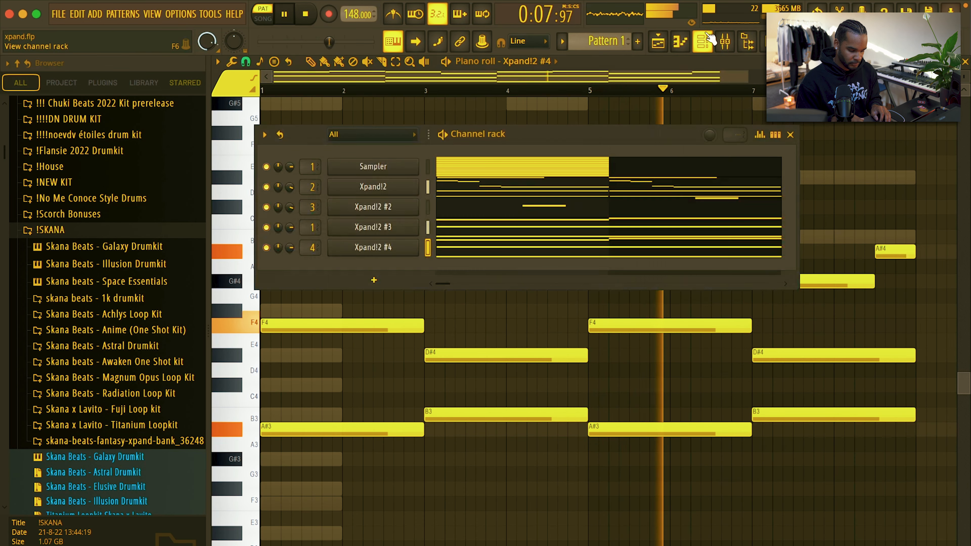
# Change the Xpand!2 #4 preset to +21 Big Soft Pad.
pyautogui.click(374, 246)
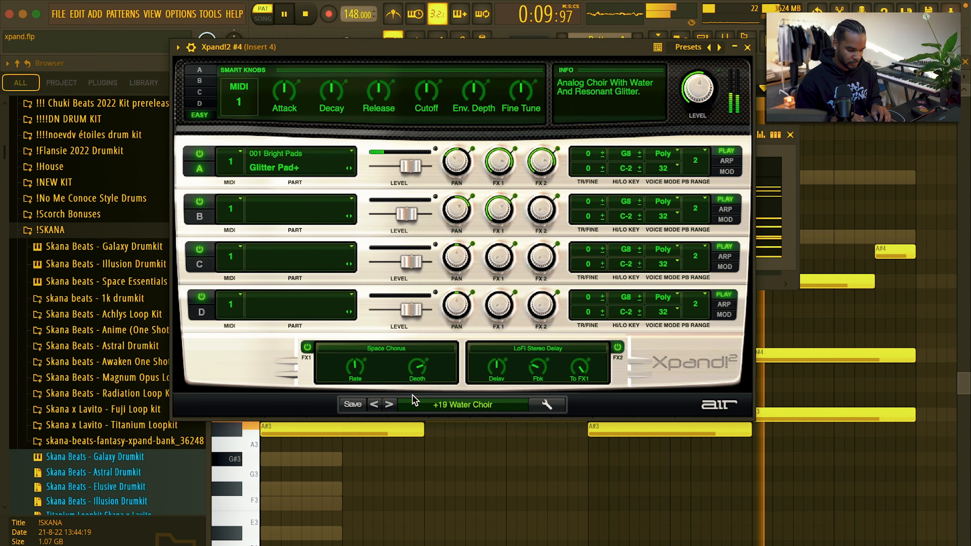
pyautogui.click(389, 405)
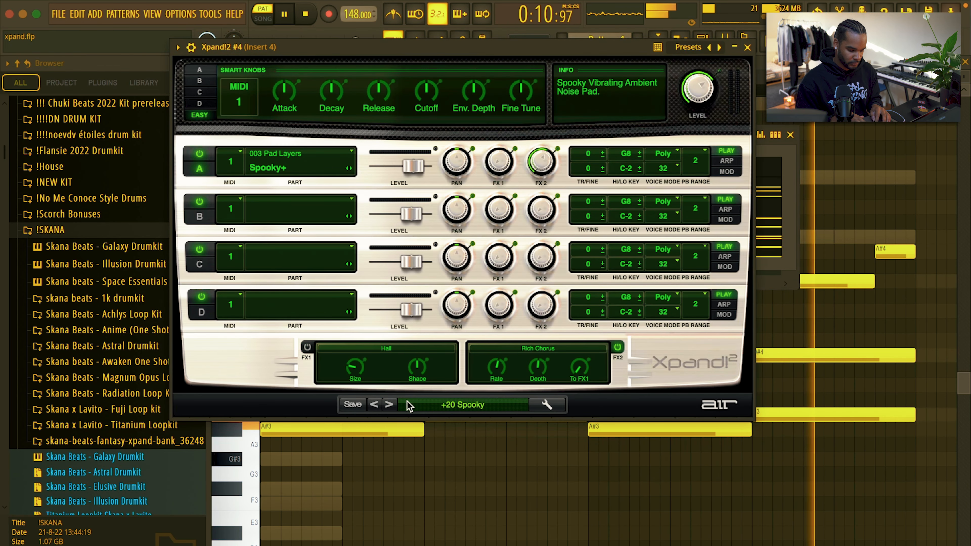
pyautogui.click(389, 404)
pyautogui.press('space')
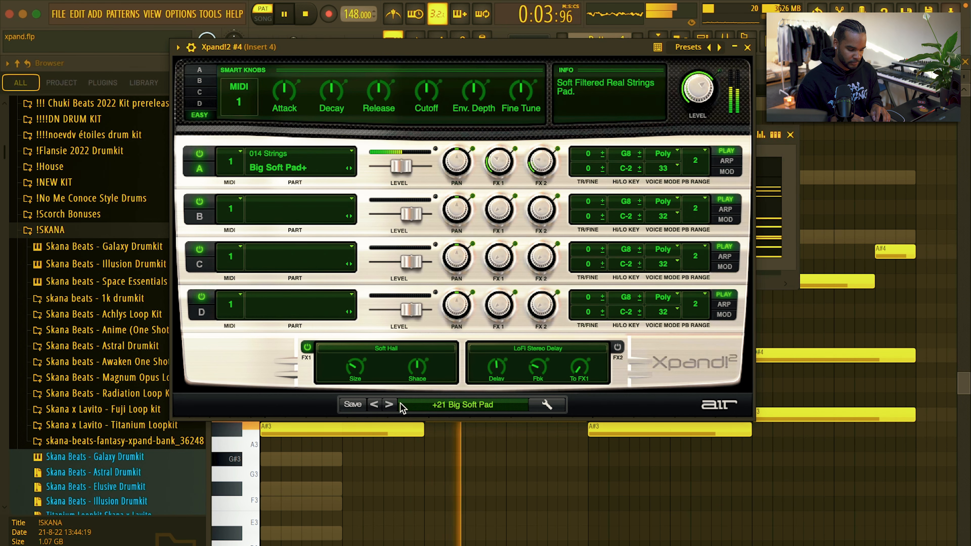
pyautogui.click(748, 47)
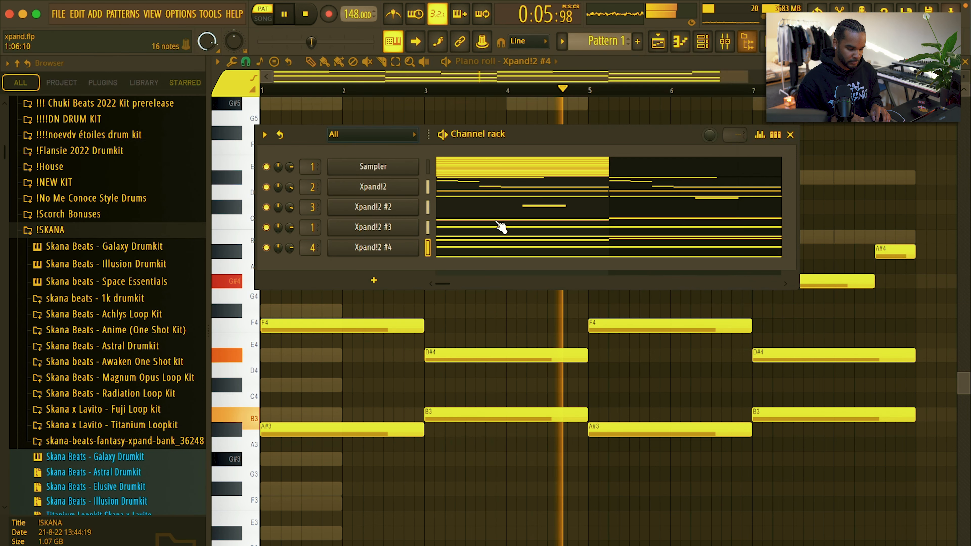
# Lower the Insert 4 mixer track's level and load Guitar Rig 6 in its effect slot 3.
pyautogui.press('F9')
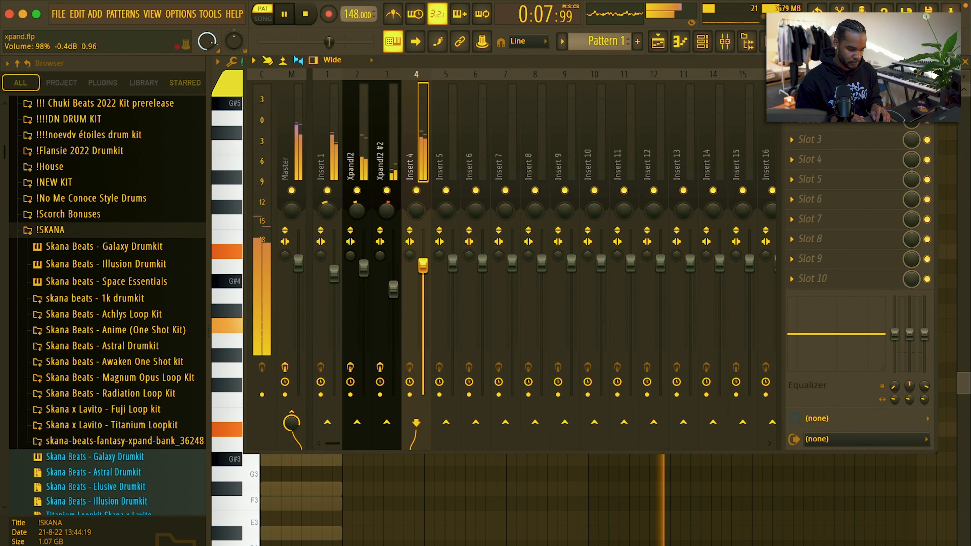
pyautogui.moveTo(423, 264); pyautogui.dragTo(424, 283)
pyautogui.click(884, 197)
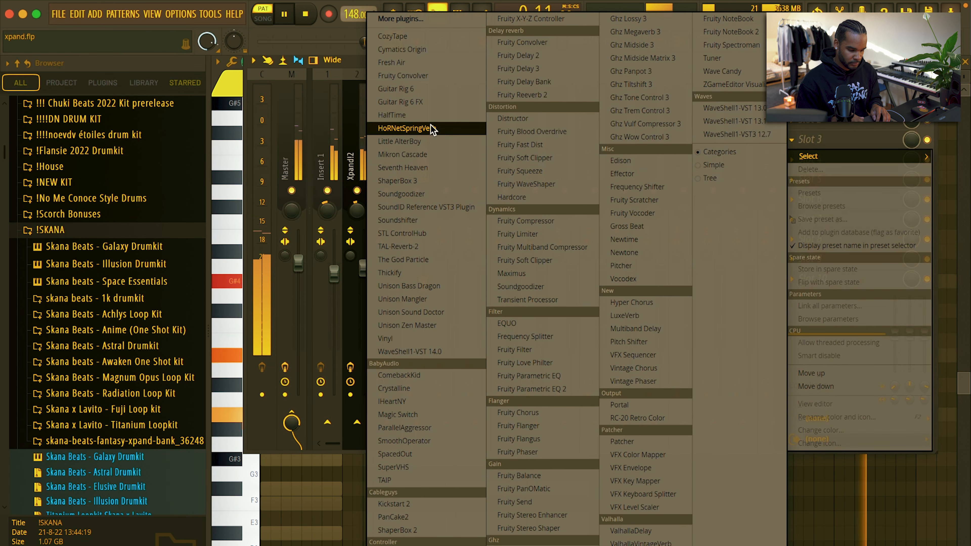
pyautogui.click(431, 90)
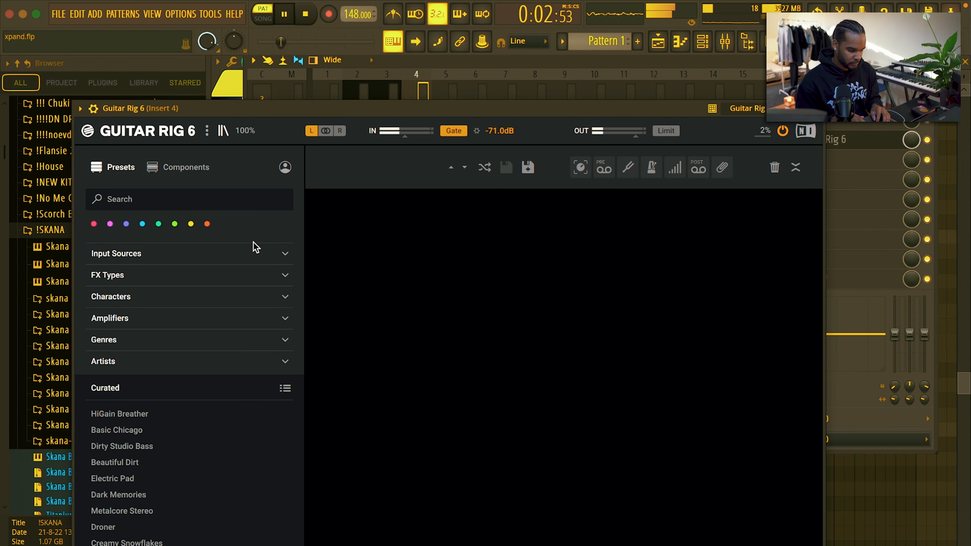
# Filter the Guitar Rig 6 presets by the Synth input source and load Retro Maniac.
pyautogui.click(255, 253)
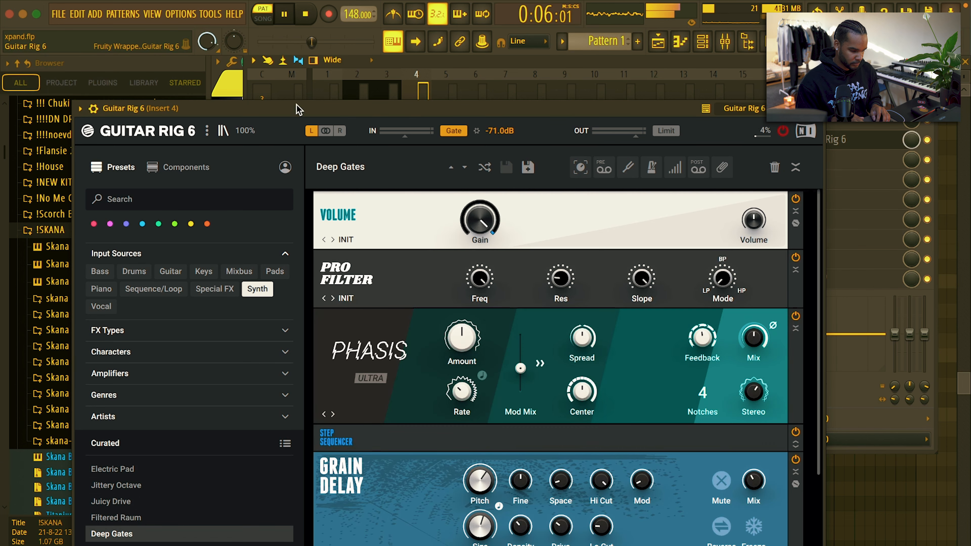
pyautogui.moveTo(296, 104); pyautogui.dragTo(294, 10)
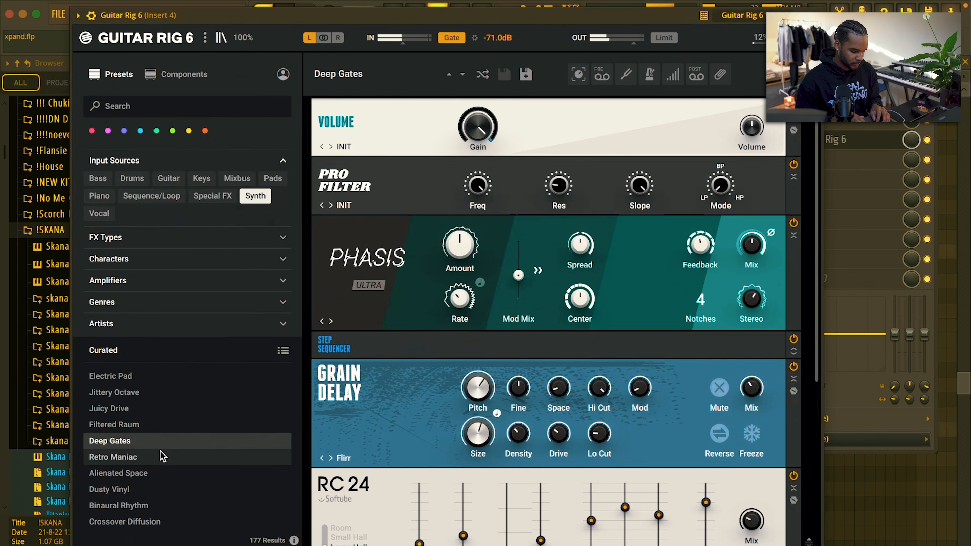
pyautogui.click(148, 460)
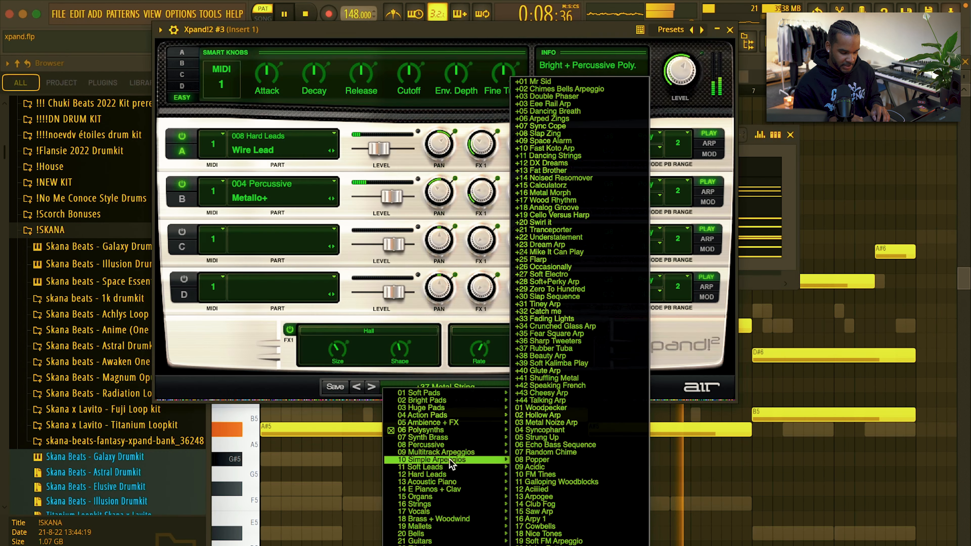
# Load the +01 Mr Sid arpeggio preset in Xpand!2 #3 and add ShaperBox 3's Time shaper on Insert 1.
pyautogui.click(550, 82)
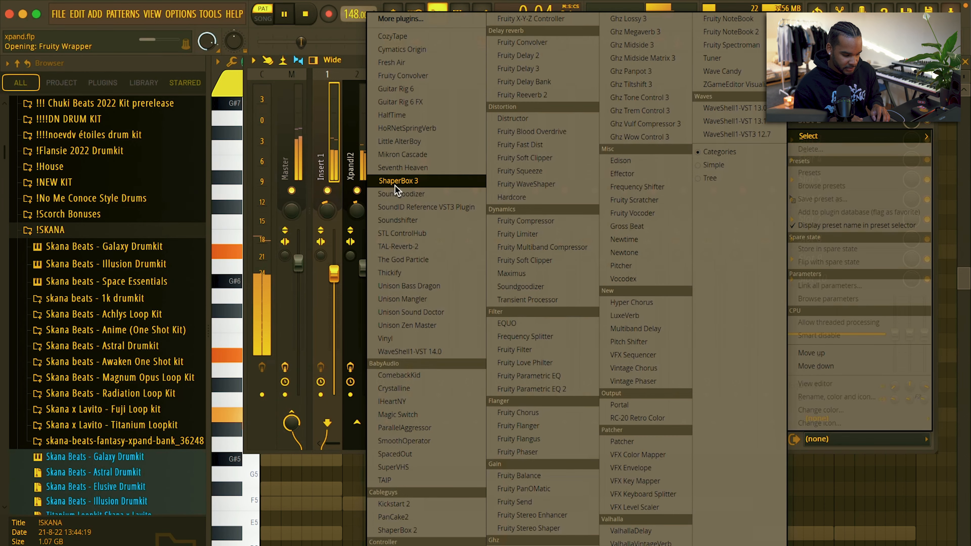
pyautogui.click(394, 184)
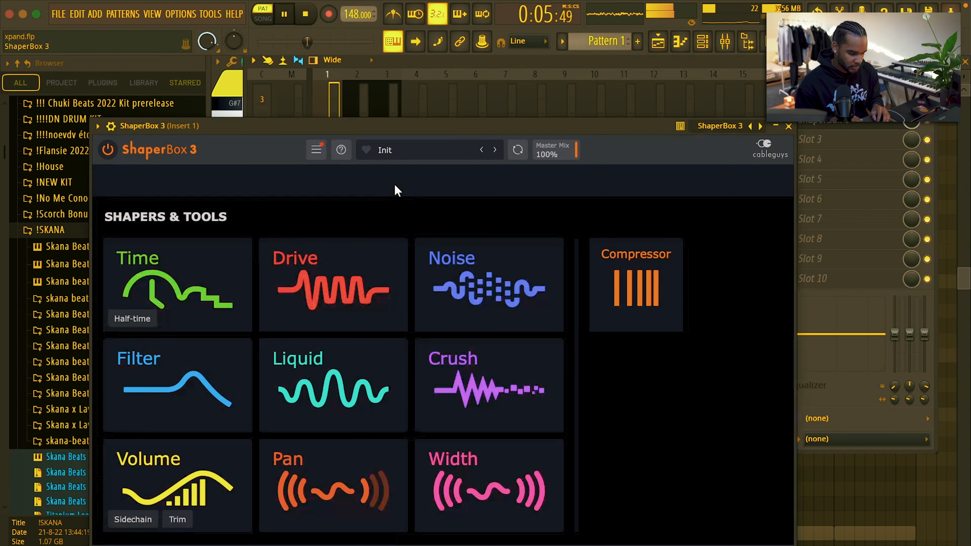
pyautogui.click(223, 271)
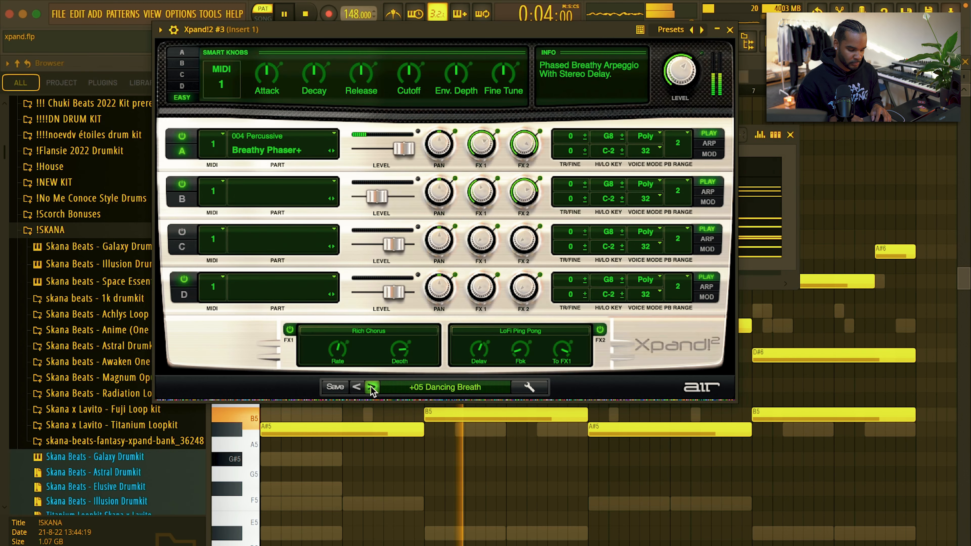
# Advance the Xpand!2 #3 arpeggio preset to +07 Sync Cope.
pyautogui.click(371, 387)
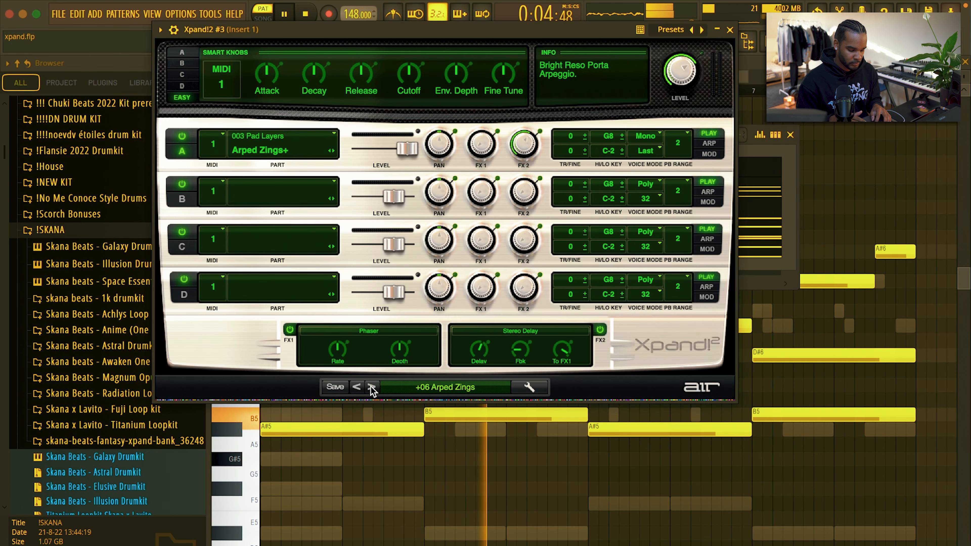
pyautogui.click(372, 387)
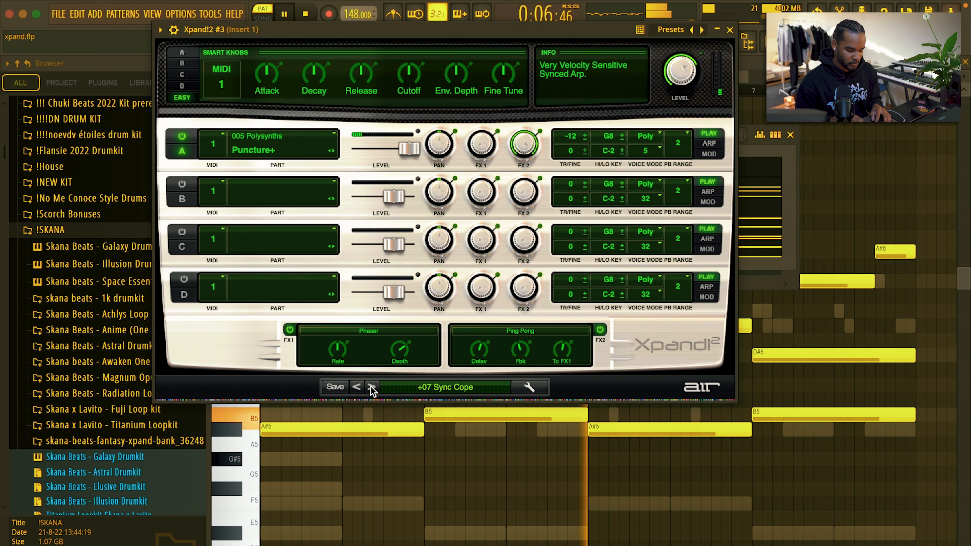
pyautogui.click(731, 30)
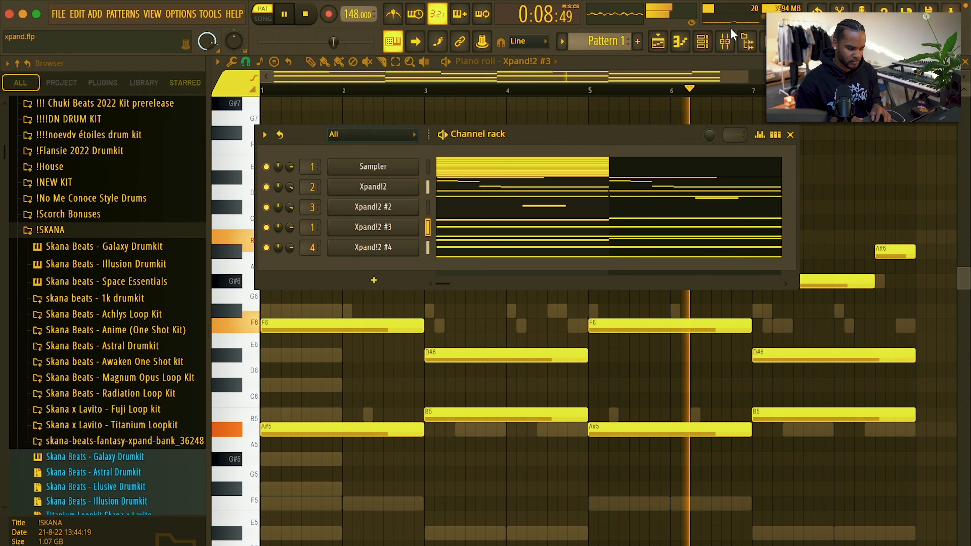
# Set up HalfTime in effect slot 2 of Insert 1 with a 1 Bar loop at 2x.
pyautogui.press('F9')
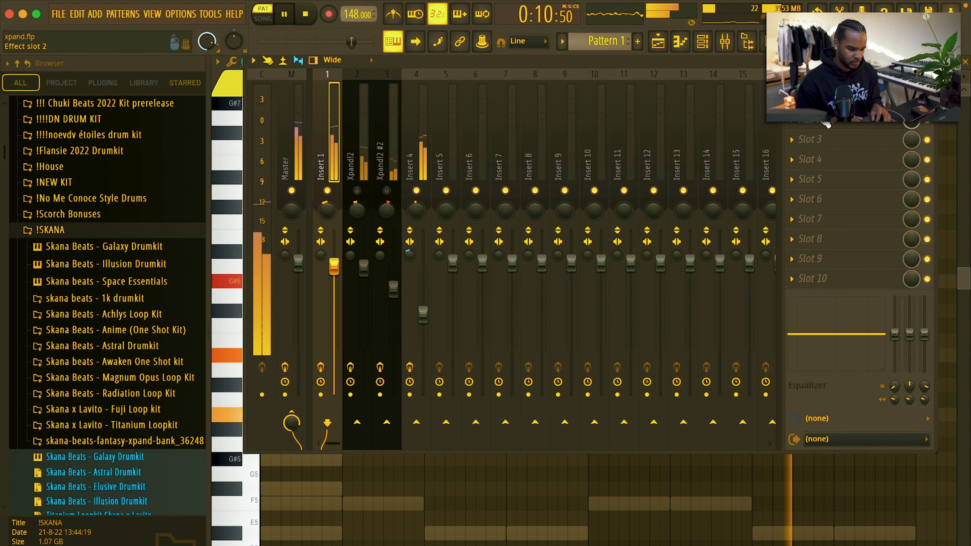
pyautogui.click(825, 124)
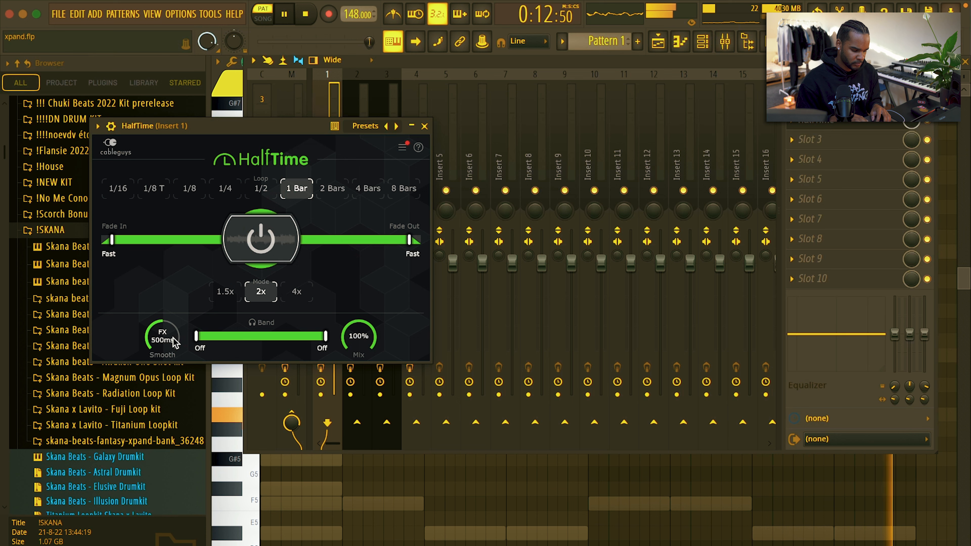
pyautogui.click(424, 126)
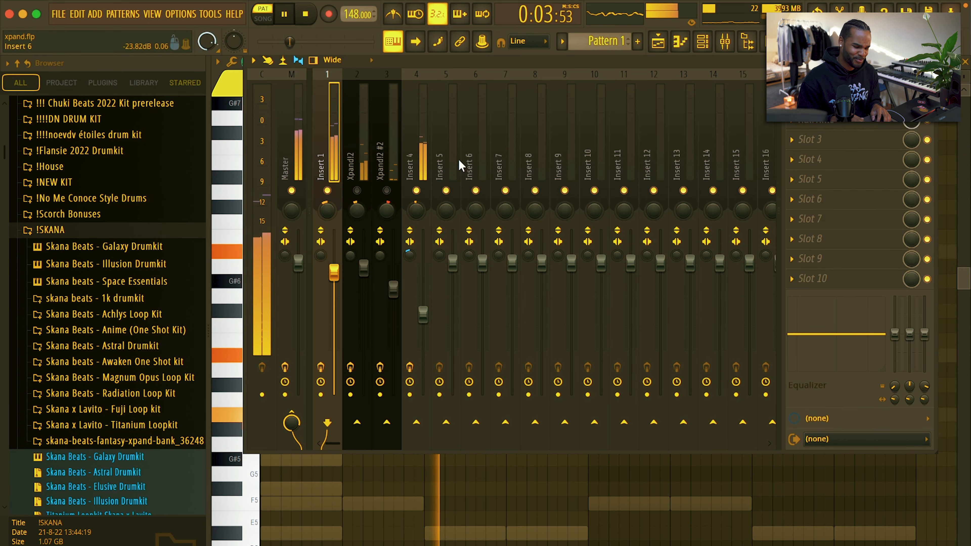
# Rebalance the mixer with Insert 4 at 58% and Insert 1 at 87% volume, and unmute the Xpand!2 track.
pyautogui.moveTo(428, 330); pyautogui.dragTo(428, 334)
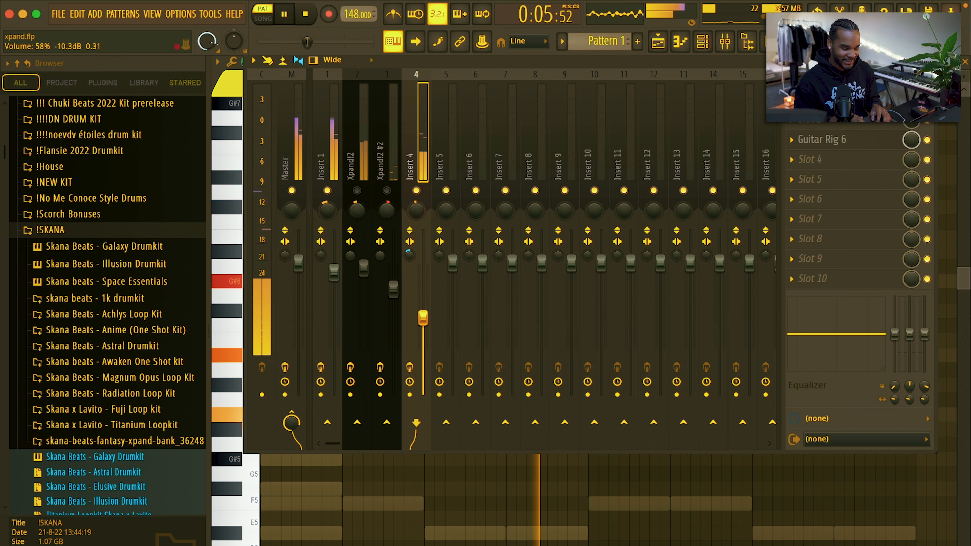
pyautogui.click(357, 191)
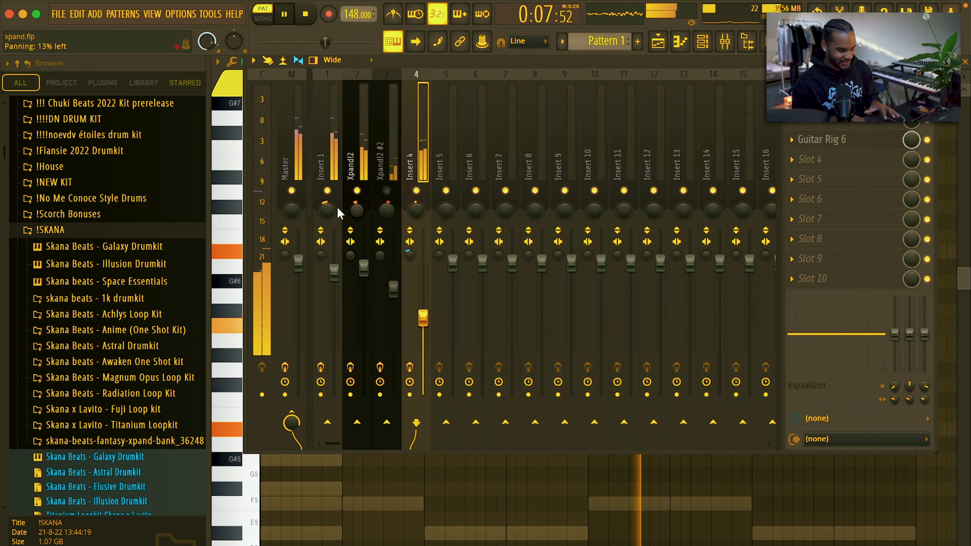
pyautogui.click(328, 210)
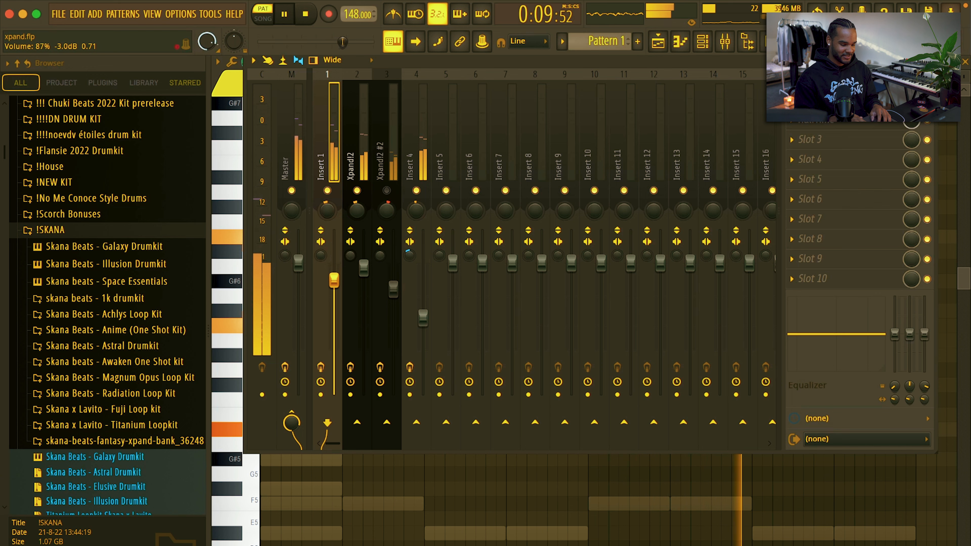
pyautogui.click(387, 209)
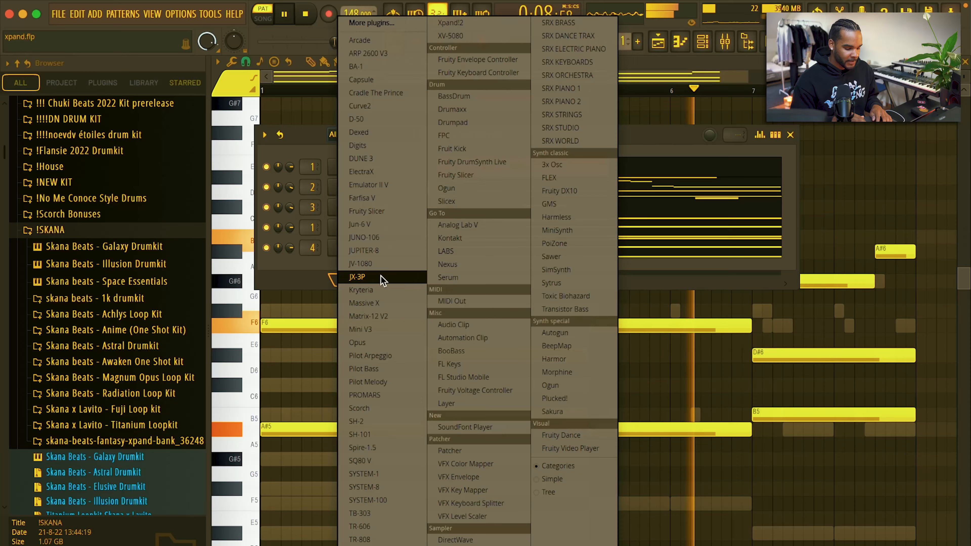
# Add another Xpand!2 channel and load the 20 Les Andes preset from the Ethnic category.
pyautogui.click(455, 22)
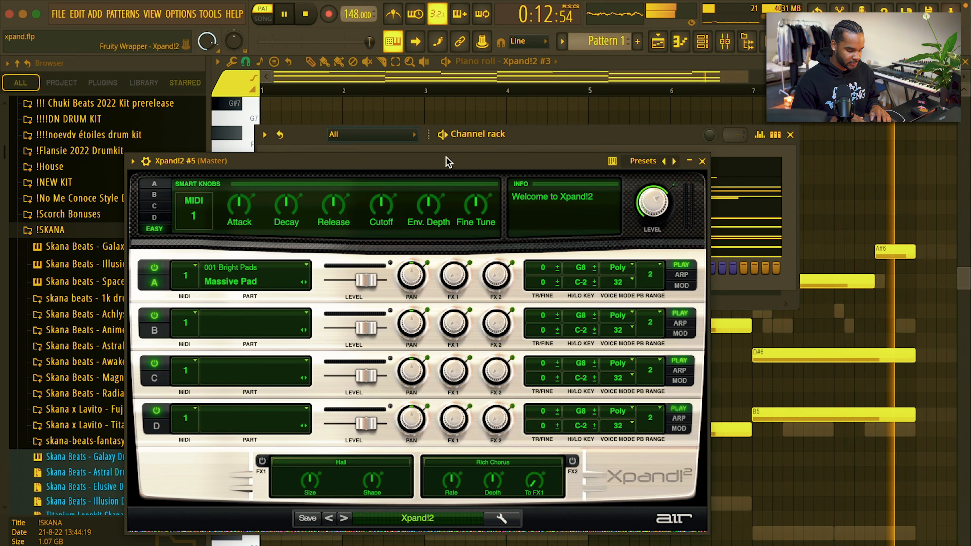
pyautogui.moveTo(455, 102); pyautogui.dragTo(453, 17)
pyautogui.click(431, 372)
pyautogui.moveTo(382, 540)
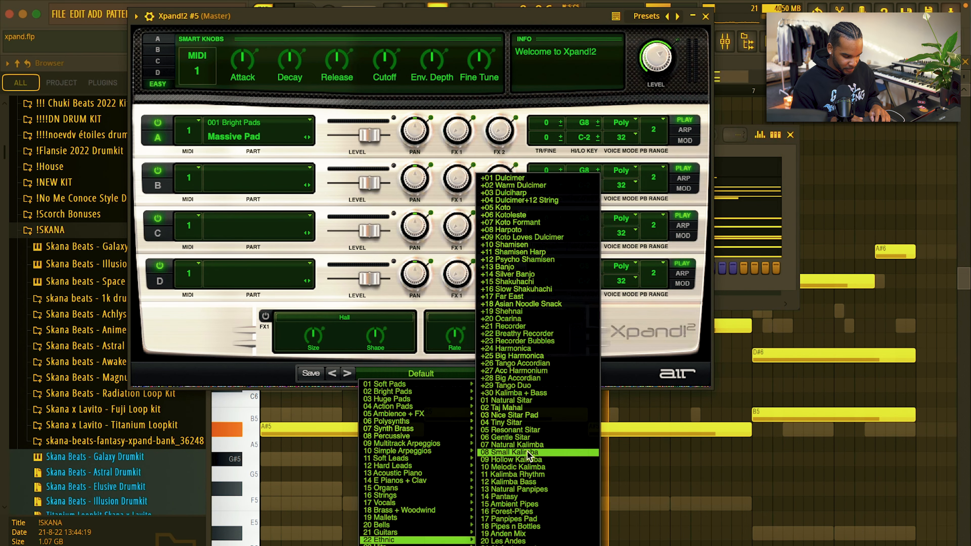
pyautogui.click(510, 527)
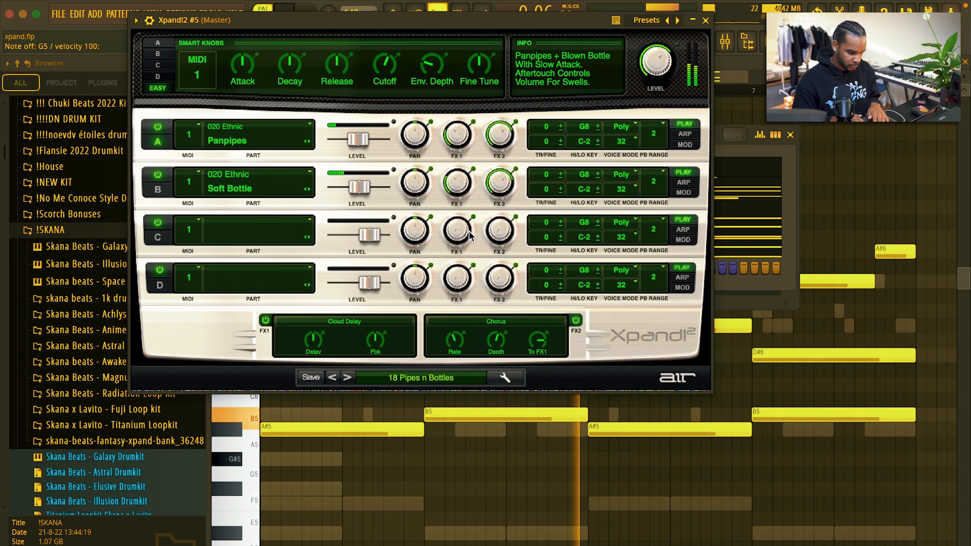
pyautogui.click(348, 378)
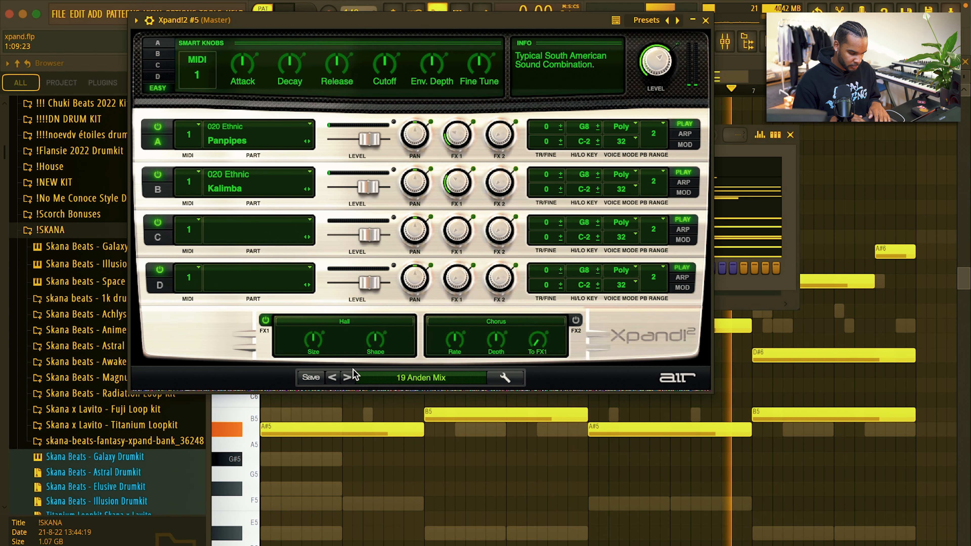
pyautogui.click(348, 378)
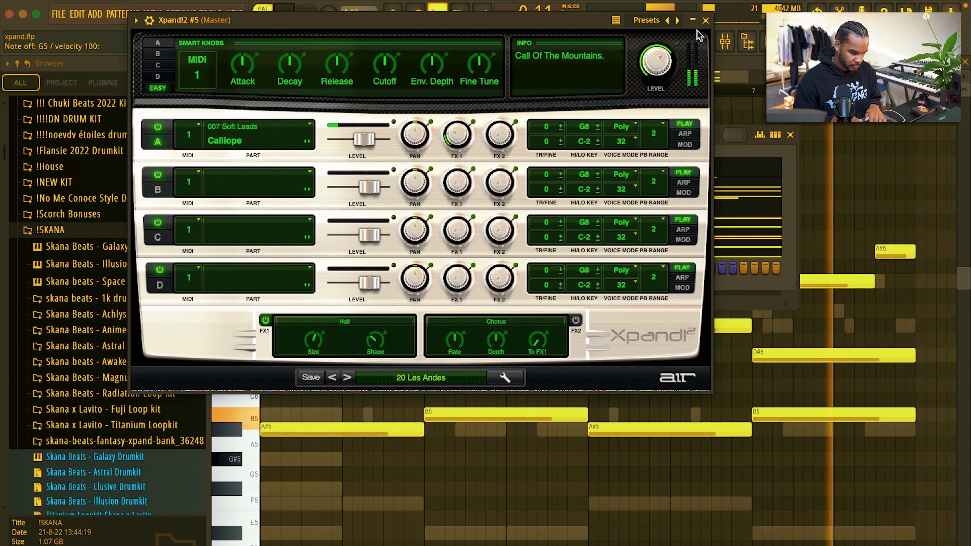
pyautogui.click(706, 20)
# Open Xpand!2 #5's piano roll and draw one-beat F#7, F7 and B6 notes from bar 2, followed by a long A#6.
pyautogui.rightClick(396, 263)
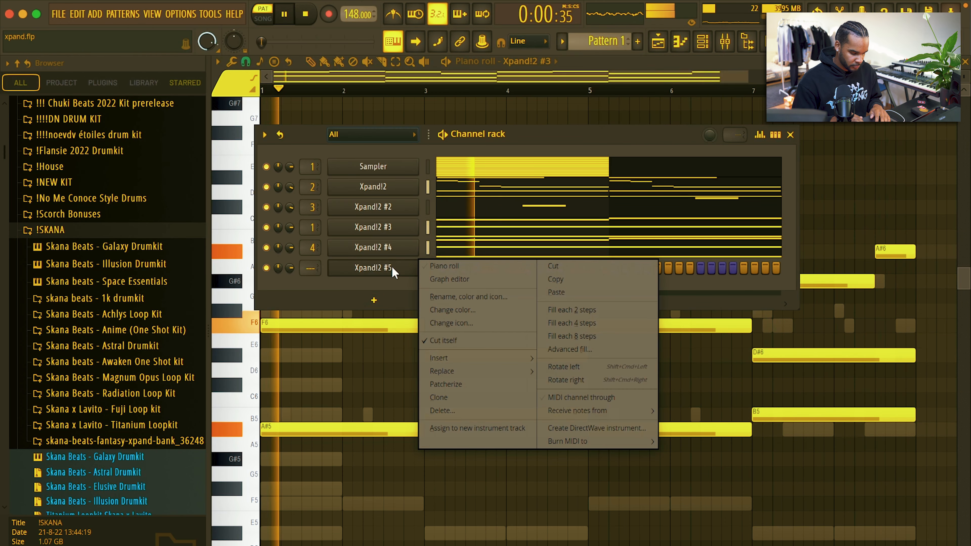
pyautogui.click(427, 269)
pyautogui.click(339, 139)
pyautogui.press('space')
pyautogui.moveTo(338, 139); pyautogui.dragTo(349, 135)
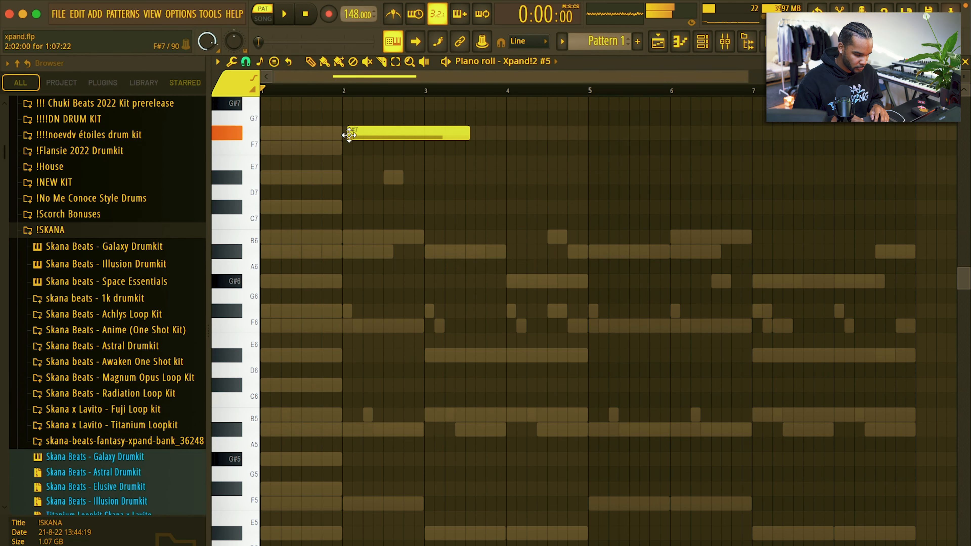
pyautogui.click(365, 150)
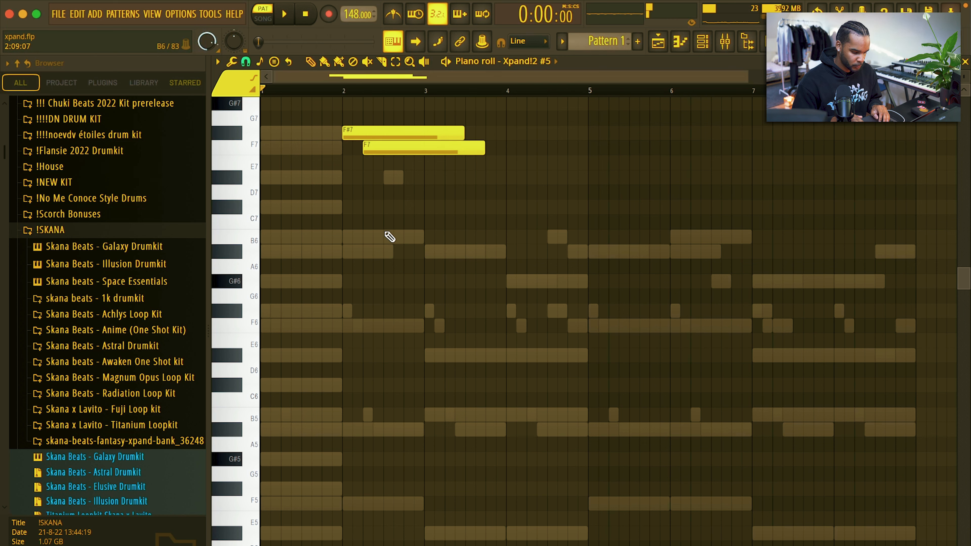
pyautogui.click(387, 207)
pyautogui.moveTo(390, 218); pyautogui.dragTo(390, 242)
pyautogui.press('space')
pyautogui.hotkey('ctrl', 'l')
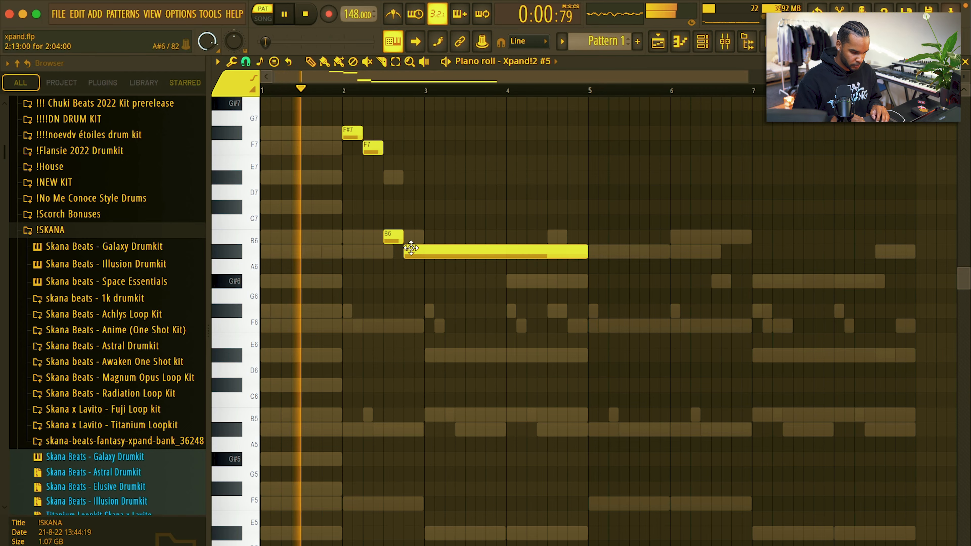
# Add short D#7 and A#6 grace notes before the F#7 and B6, and make the final A#6 about three beats long.
pyautogui.scroll(3, 365, 223)
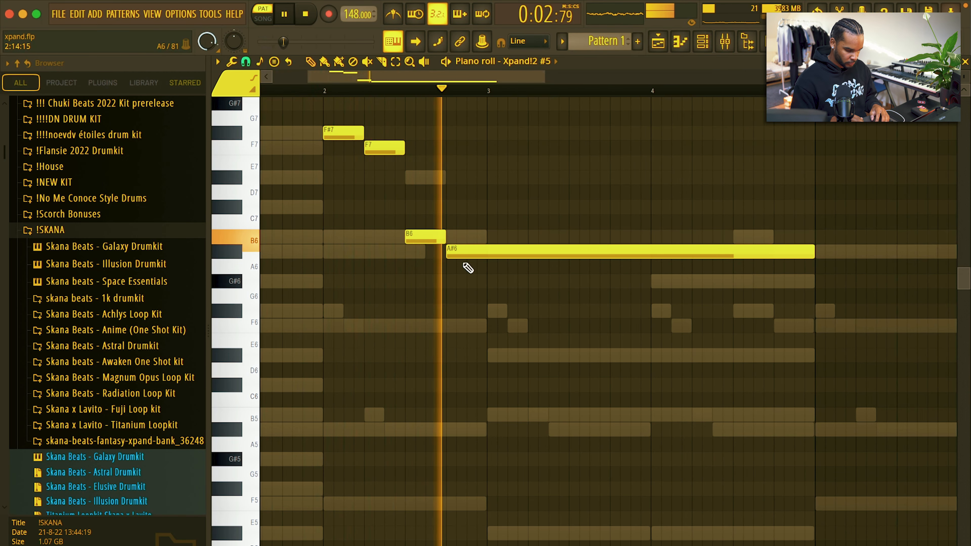
pyautogui.keyDown('ctrl'); pyautogui.click(472, 255); pyautogui.keyUp('ctrl')
pyautogui.hotkey('shift', 'd')
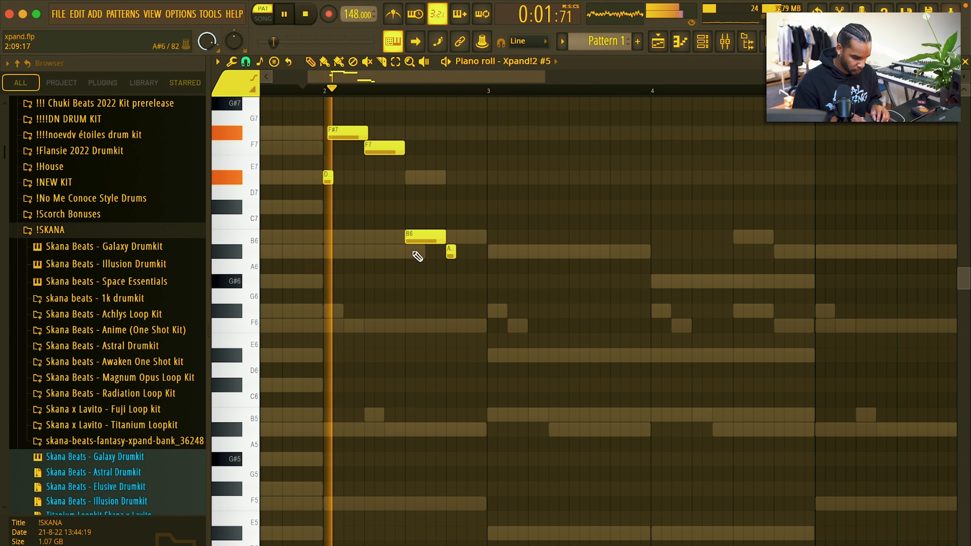
pyautogui.click(419, 254)
pyautogui.moveTo(410, 254); pyautogui.dragTo(425, 239)
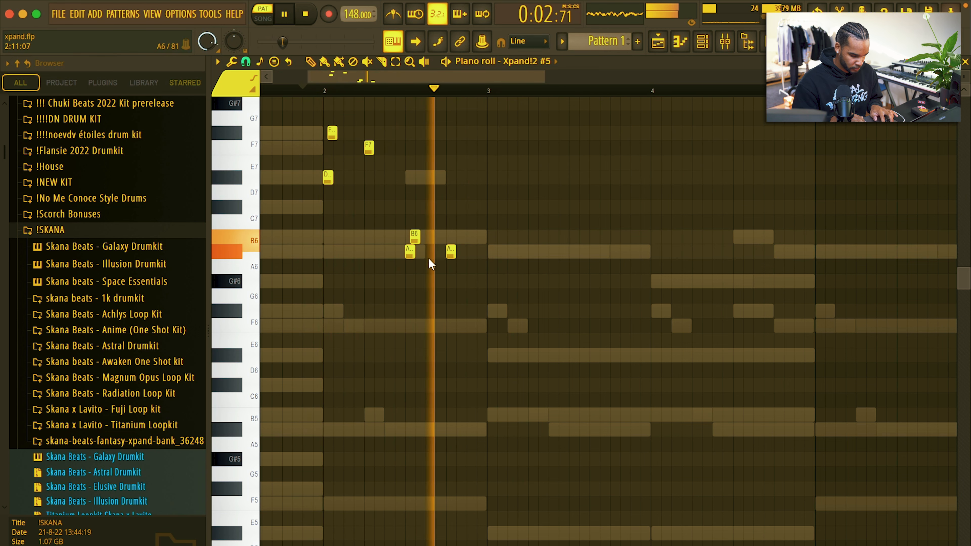
pyautogui.keyDown('ctrl'); pyautogui.click(420, 256); pyautogui.keyUp('ctrl')
pyautogui.hotkey('shift', 'd')
pyautogui.moveTo(455, 252); pyautogui.dragTo(569, 250)
pyautogui.keyDown('ctrl'); pyautogui.rightClick(579, 290); pyautogui.keyUp('ctrl')
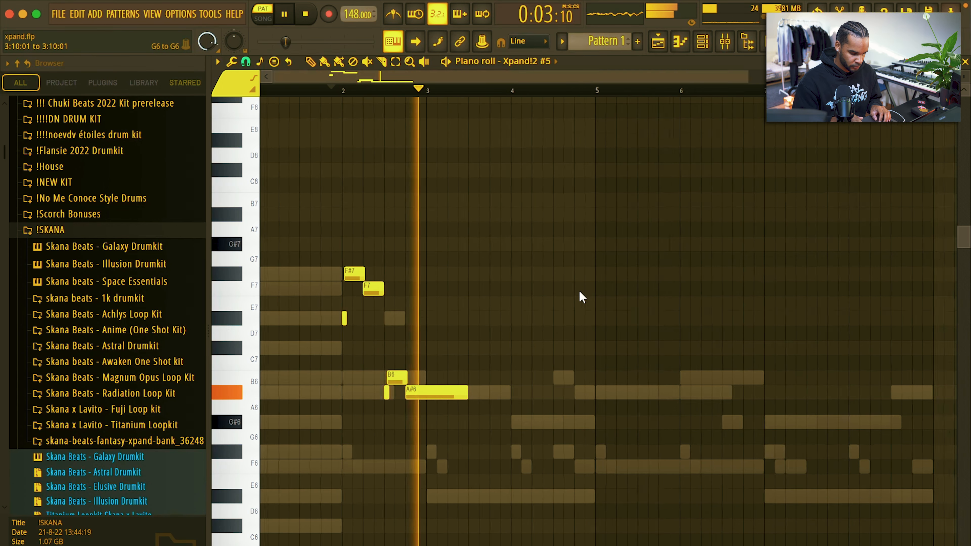
# Draw a run of half-beat F6, F#6, G#6, B6 and A#6 notes in bar 4.
pyautogui.scroll(-5, 538, 330)
pyautogui.press('space')
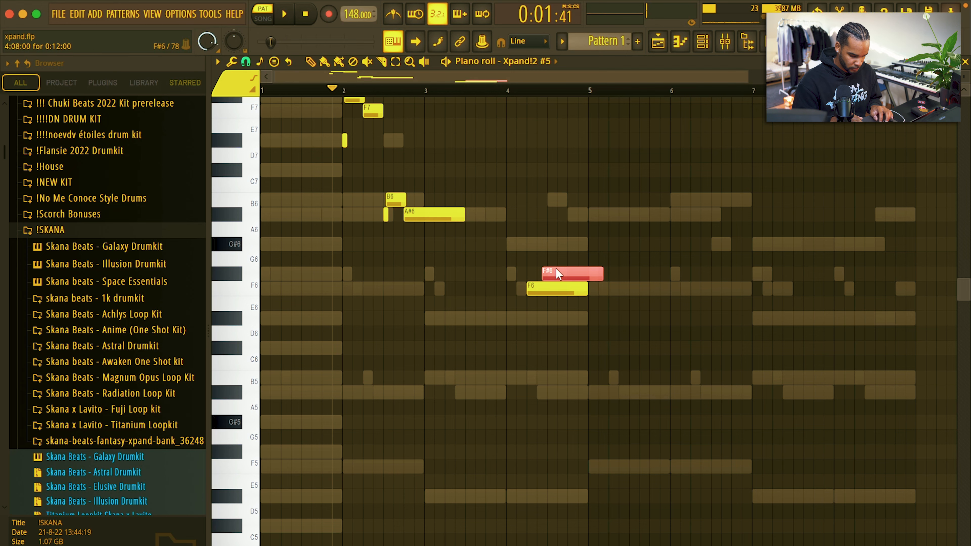
pyautogui.moveTo(596, 274); pyautogui.dragTo(527, 289)
pyautogui.press('space')
pyautogui.scroll(3, 547, 284)
pyautogui.click(560, 245)
pyautogui.press('space')
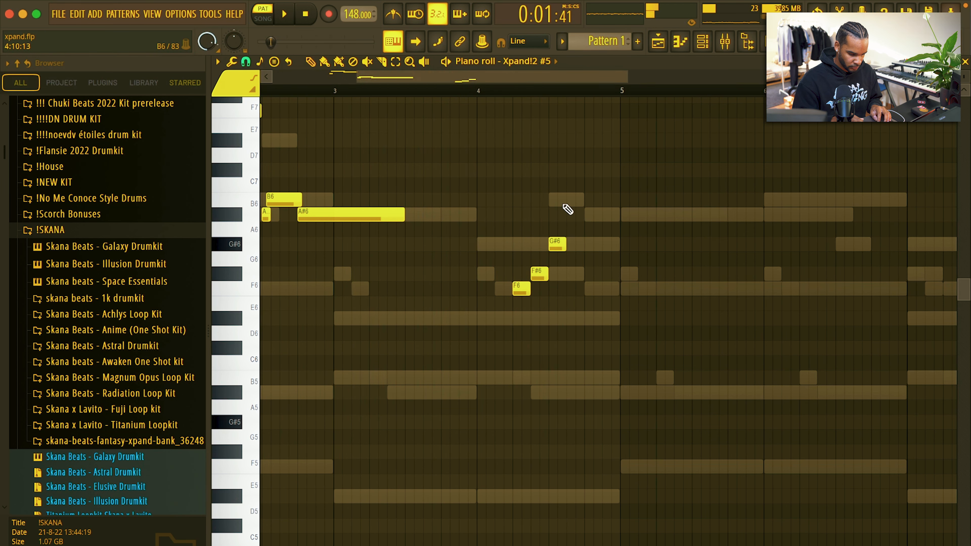
pyautogui.keyDown('super'); pyautogui.rightClick(618, 201); pyautogui.keyUp('super')
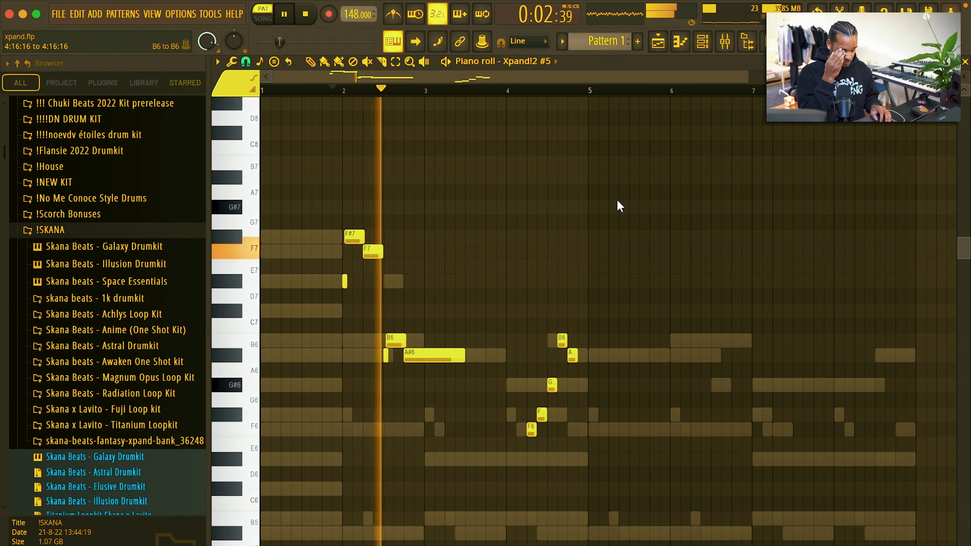
# Duplicate the phrase into bars 5 to 8, and lower the D#7, F#7 and F7 notes in bars 2 and 6 by an octave.
pyautogui.scroll(-3, 618, 201)
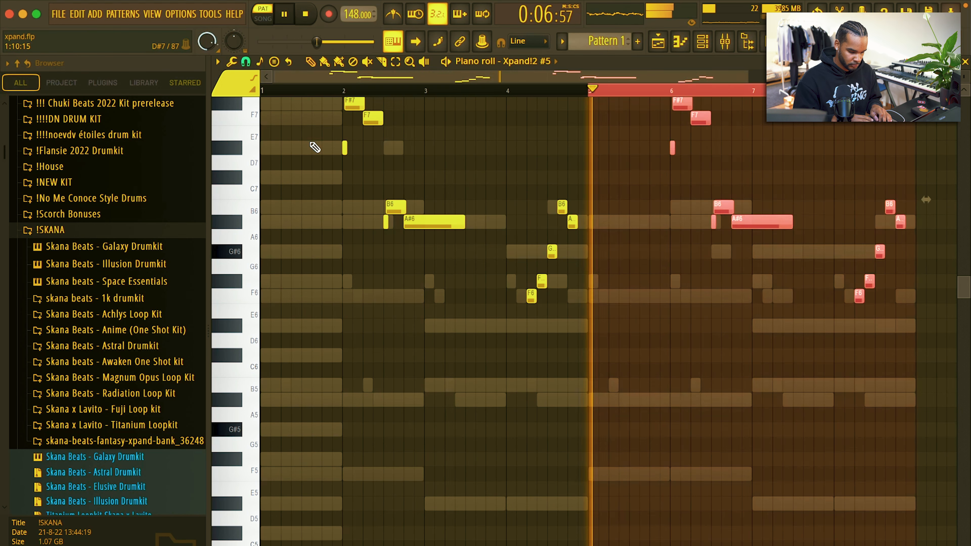
pyautogui.press('super+d')
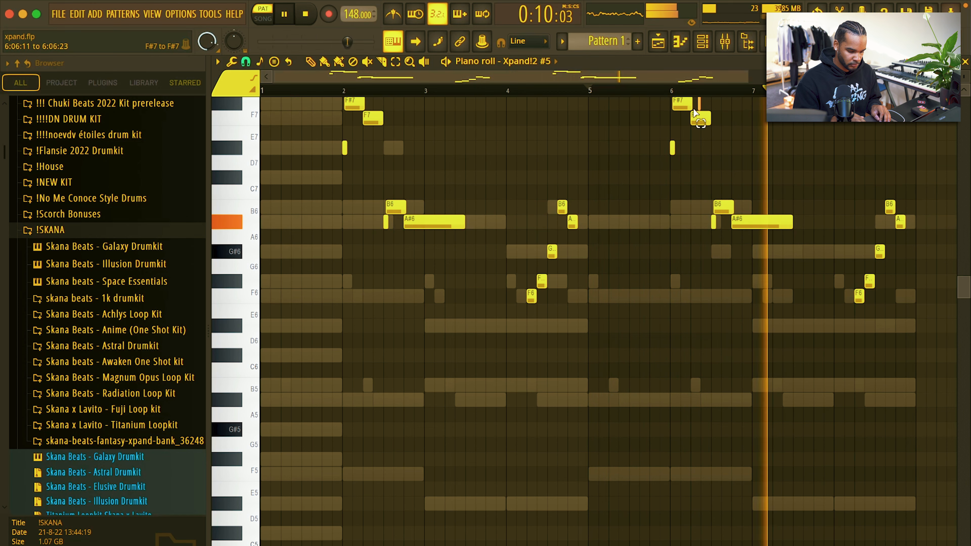
pyautogui.moveTo(690, 115); pyautogui.dragTo(667, 96)
pyautogui.press('super+Down')
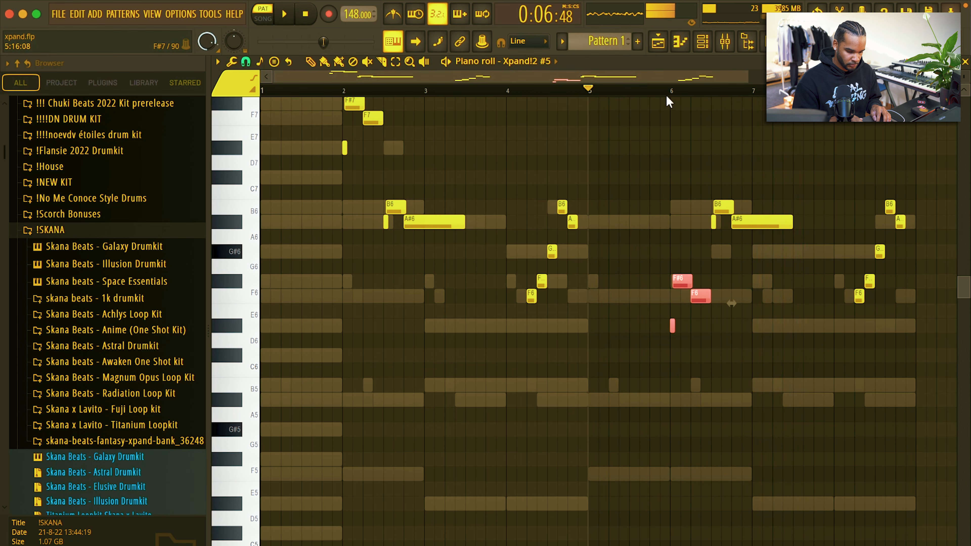
pyautogui.click(662, 94)
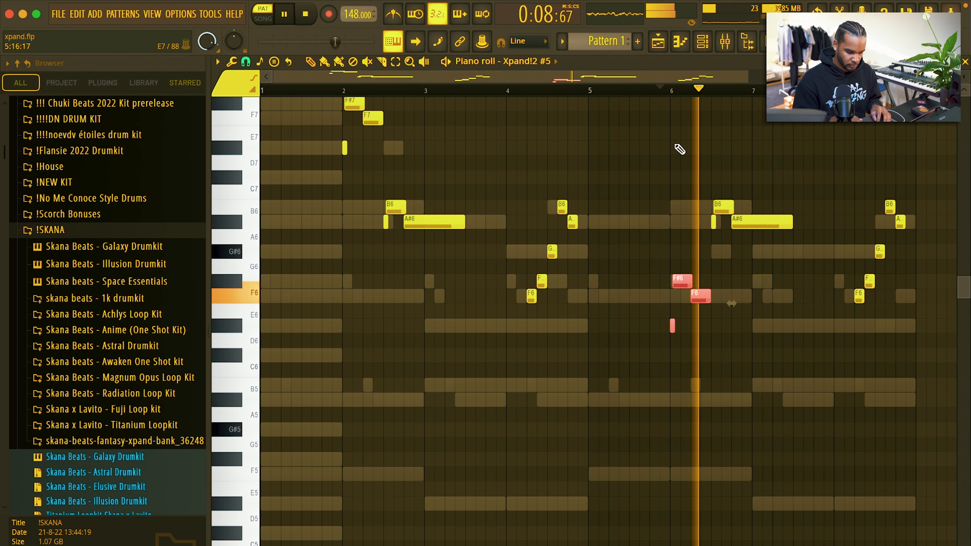
pyautogui.moveTo(383, 134); pyautogui.dragTo(323, 107)
pyautogui.moveTo(336, 149); pyautogui.dragTo(356, 144)
pyautogui.press('super+Down')
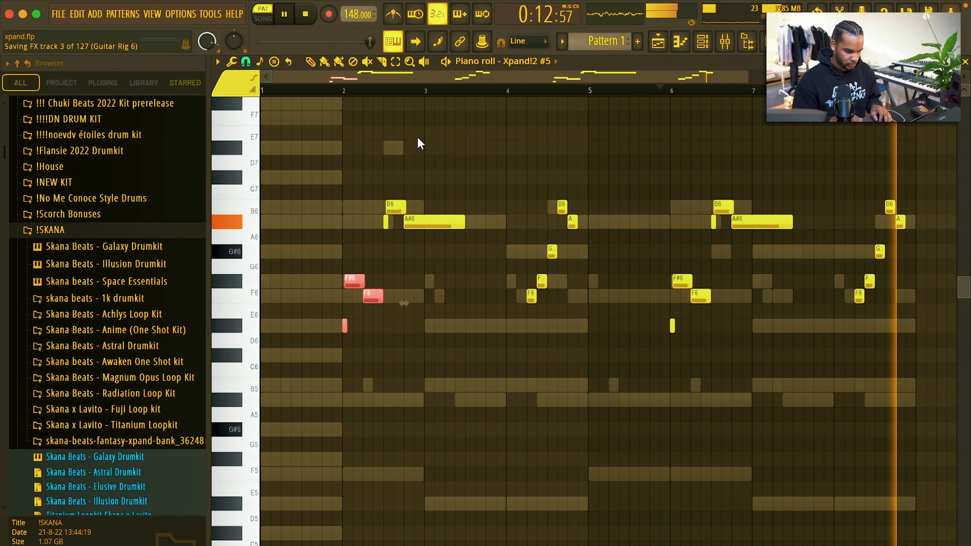
pyautogui.press('space')
# Add Portal to the Xpand!2 #5 mixer track and audition its presets through Top Floor, Horror and Alienz to Zenith.
pyautogui.press('F9')
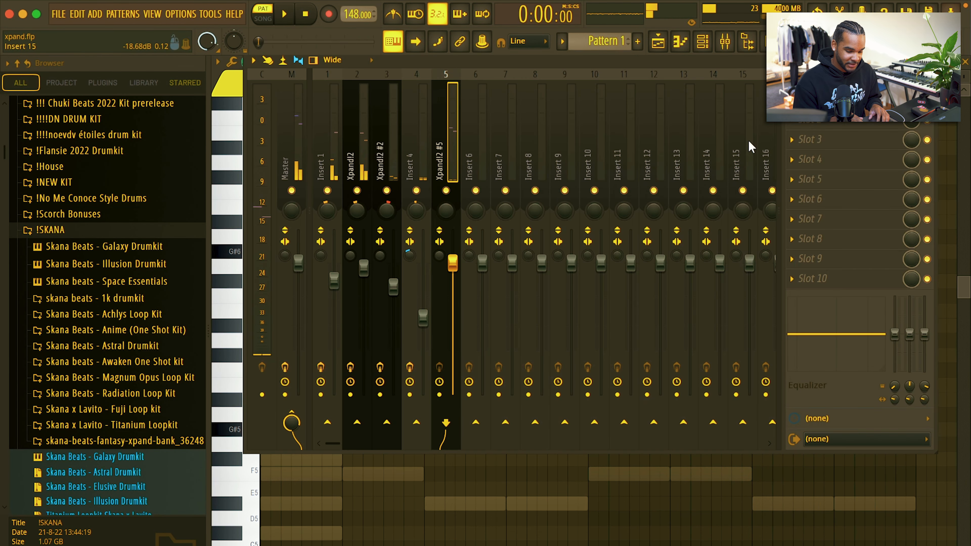
pyautogui.click(818, 123)
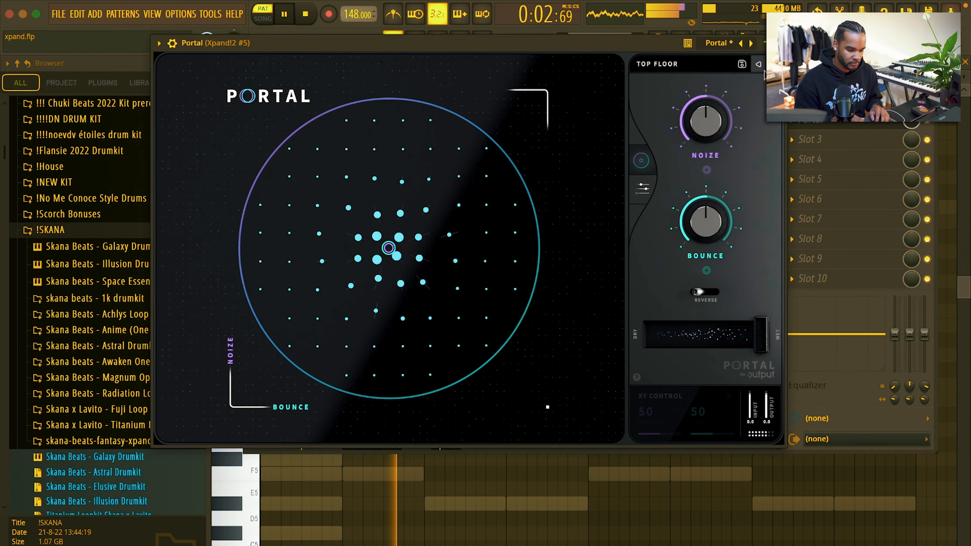
pyautogui.click(773, 64)
pyautogui.press('space')
pyautogui.press('space')
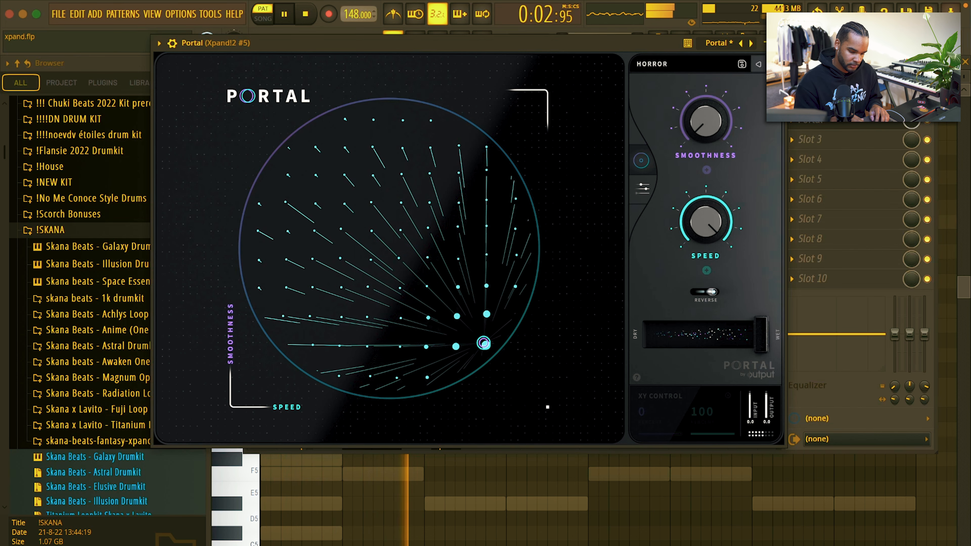
pyautogui.click(773, 64)
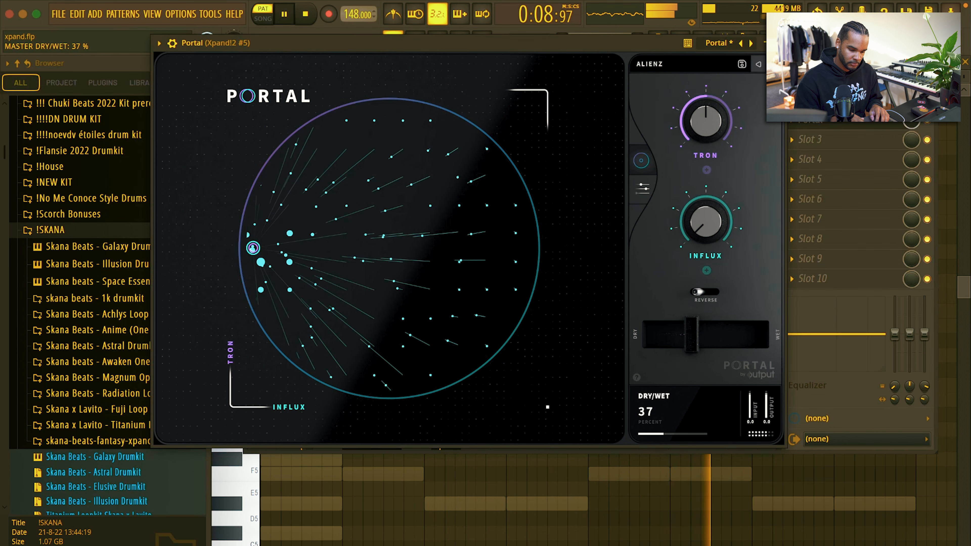
pyautogui.click(773, 65)
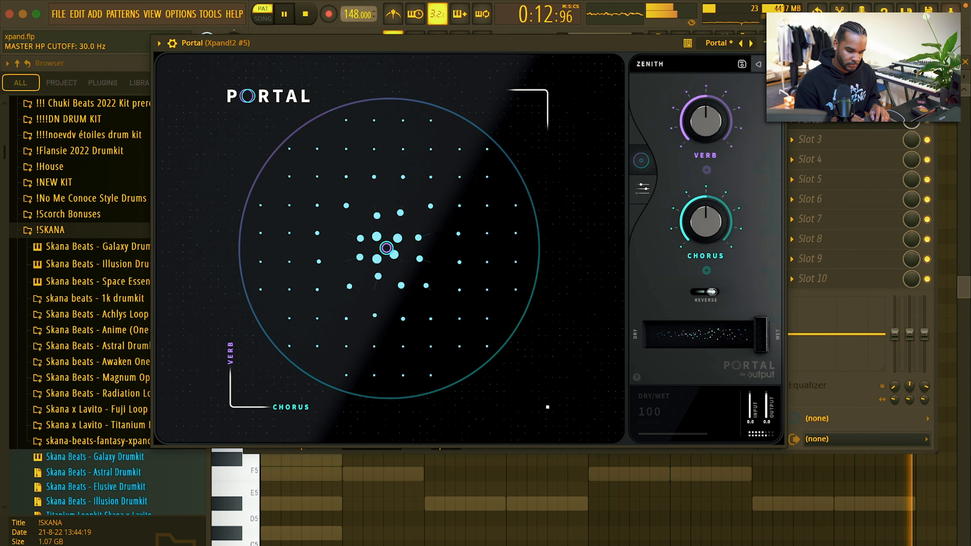
pyautogui.click(777, 42)
# Load Vinyl in effect slot 4 with the year at 1970, warp at 36% and the wear turned down.
pyautogui.click(810, 159)
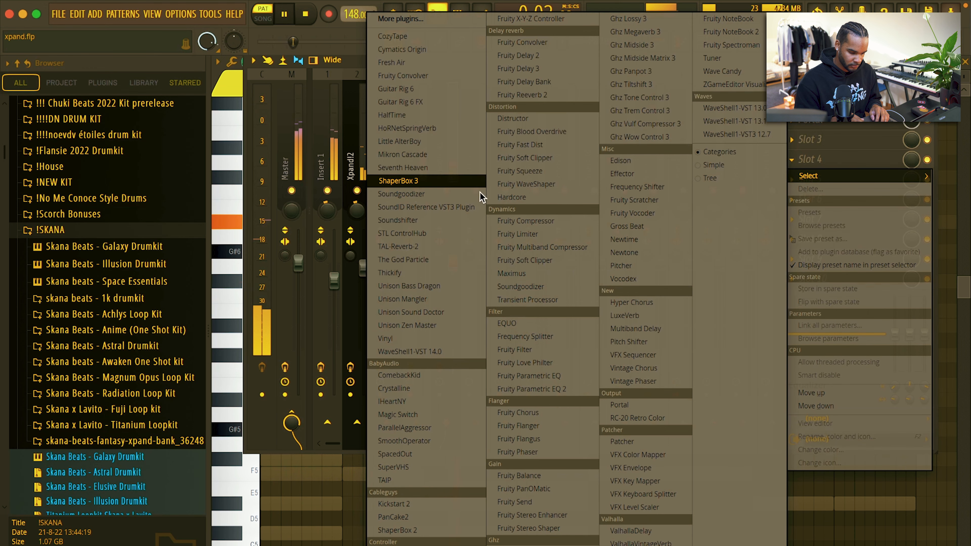
pyautogui.click(384, 339)
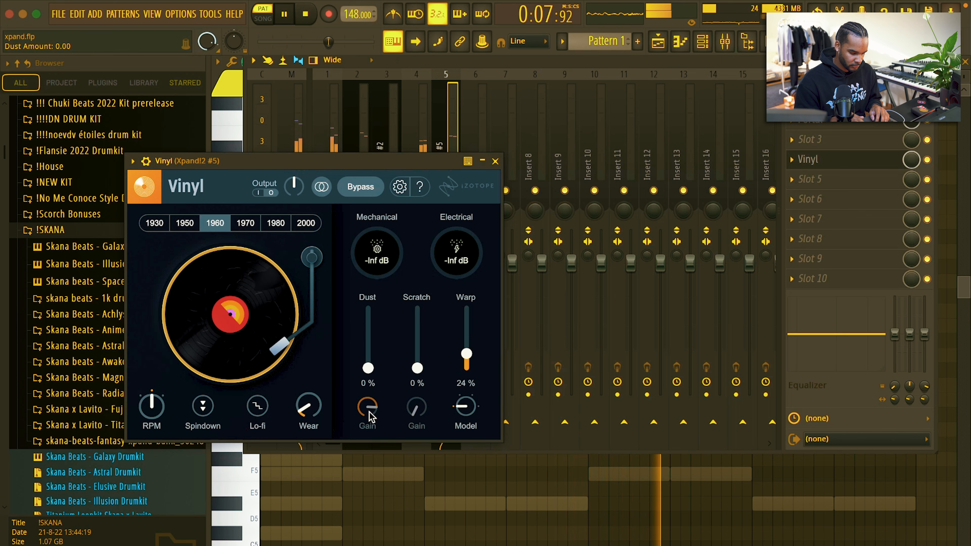
pyautogui.moveTo(318, 401); pyautogui.dragTo(312, 443)
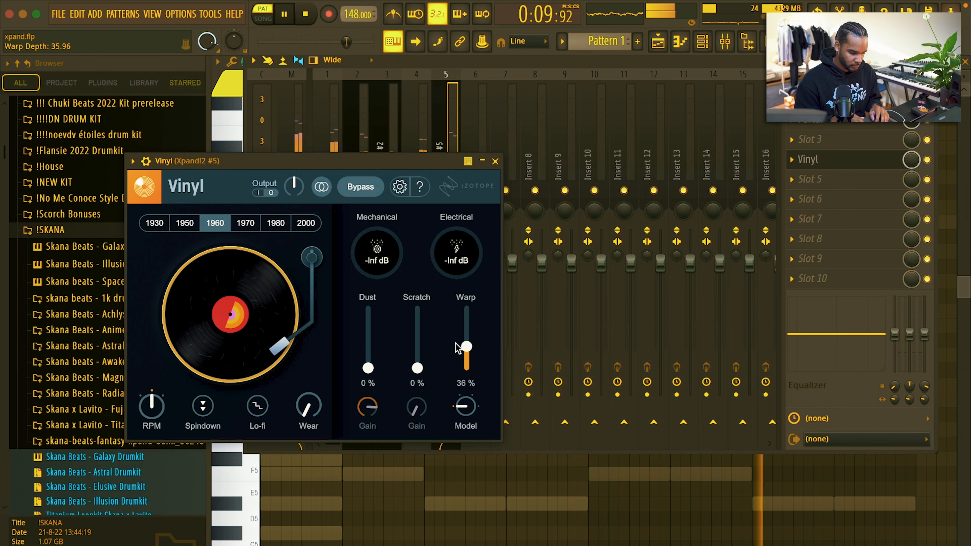
pyautogui.click(249, 224)
pyautogui.click(495, 161)
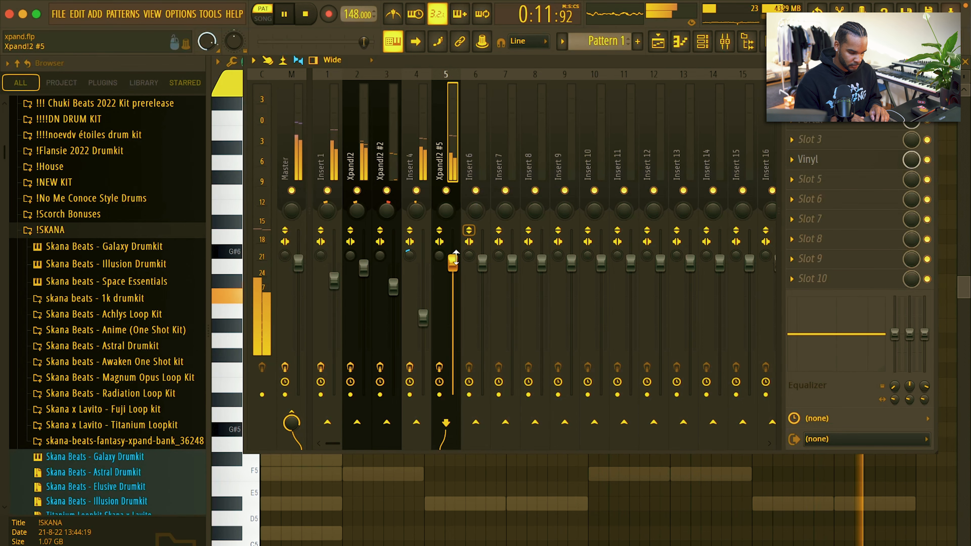
# Load ValhallaVintageVerb in effect slot 5 with the Deep Vocal space preset, a 1.06 s decay and a reduced mix.
pyautogui.click(811, 179)
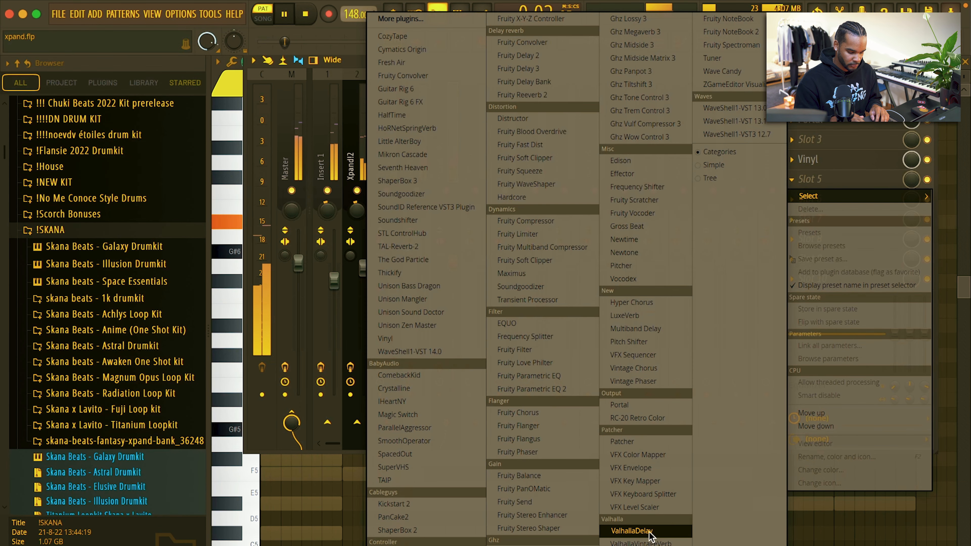
pyautogui.click(650, 543)
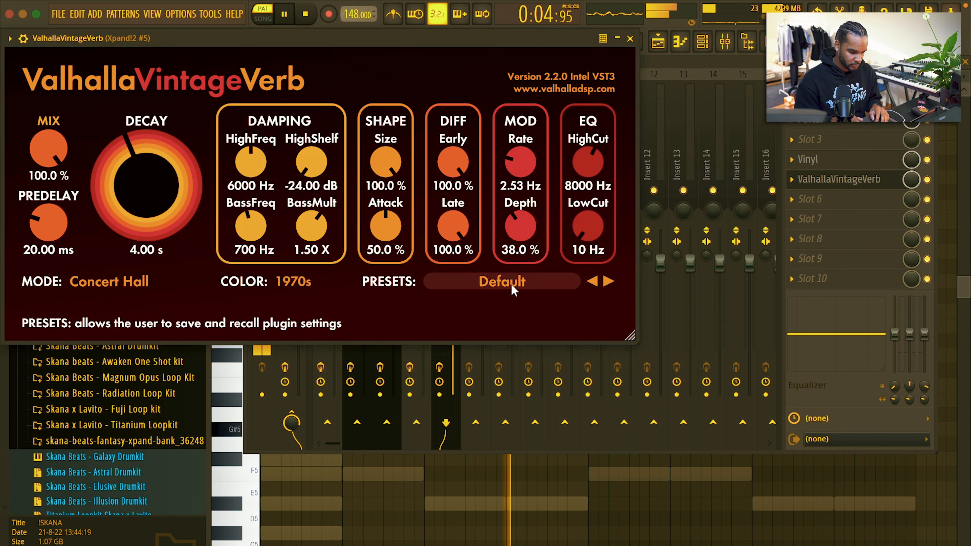
pyautogui.click(481, 287)
pyautogui.moveTo(489, 457)
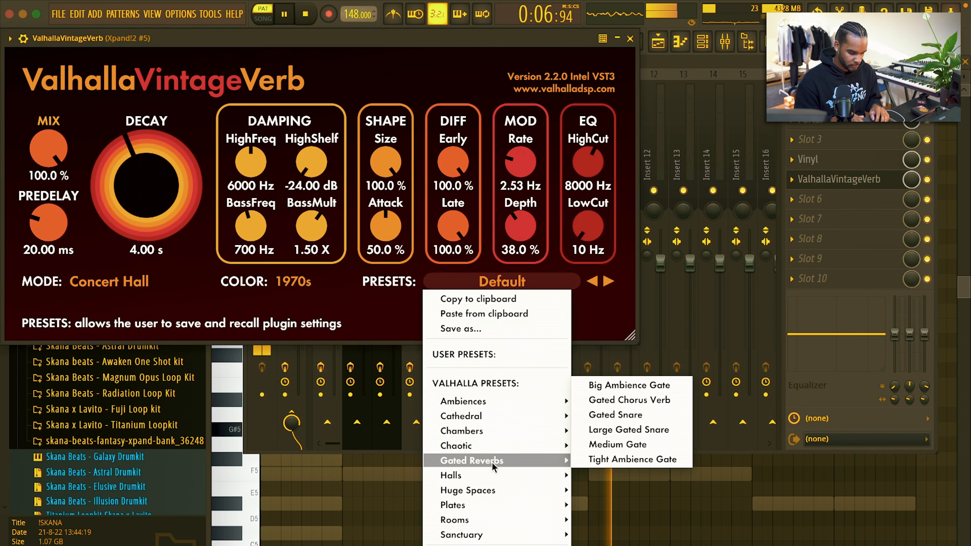
pyautogui.moveTo(459, 475)
pyautogui.click(615, 313)
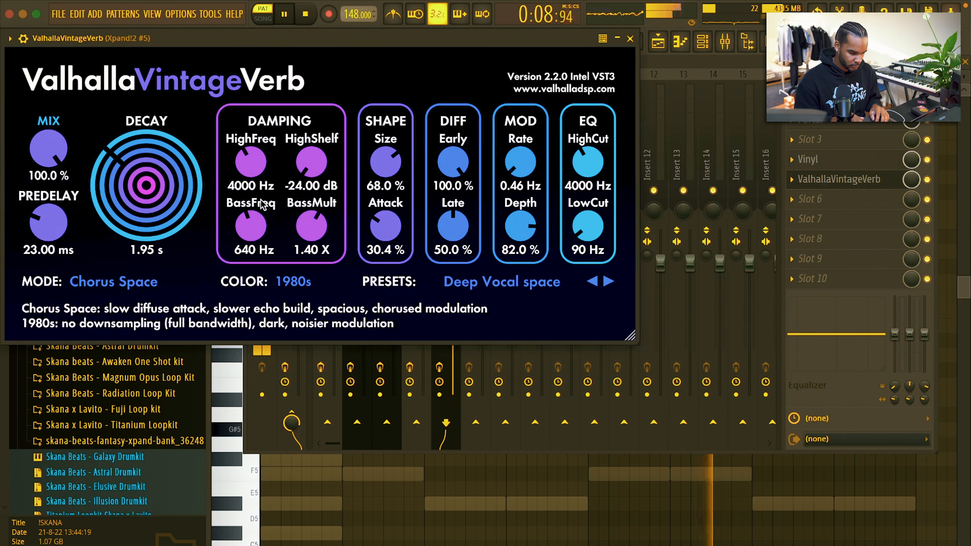
pyautogui.moveTo(148, 190); pyautogui.dragTo(147, 202)
pyautogui.moveTo(47, 149); pyautogui.dragTo(45, 236)
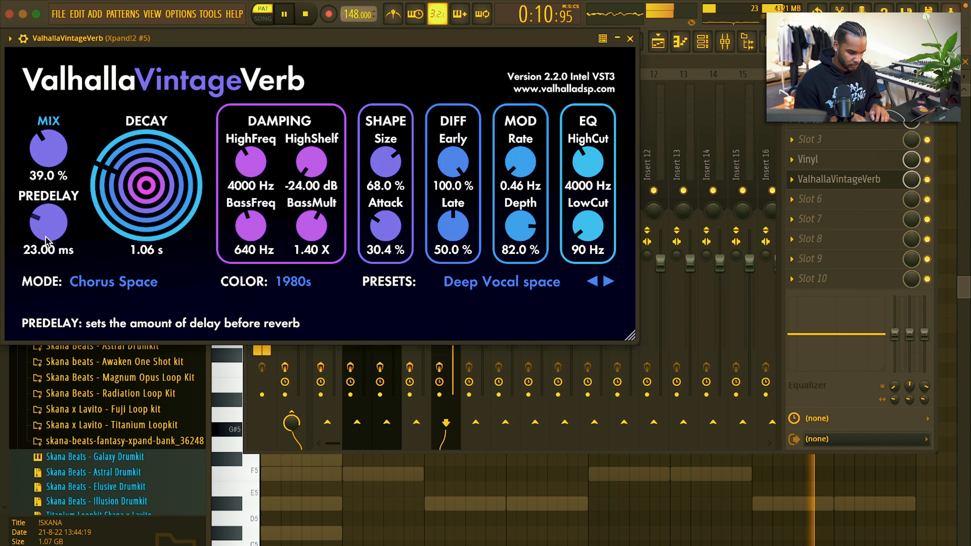
pyautogui.moveTo(63, 157); pyautogui.dragTo(64, 147)
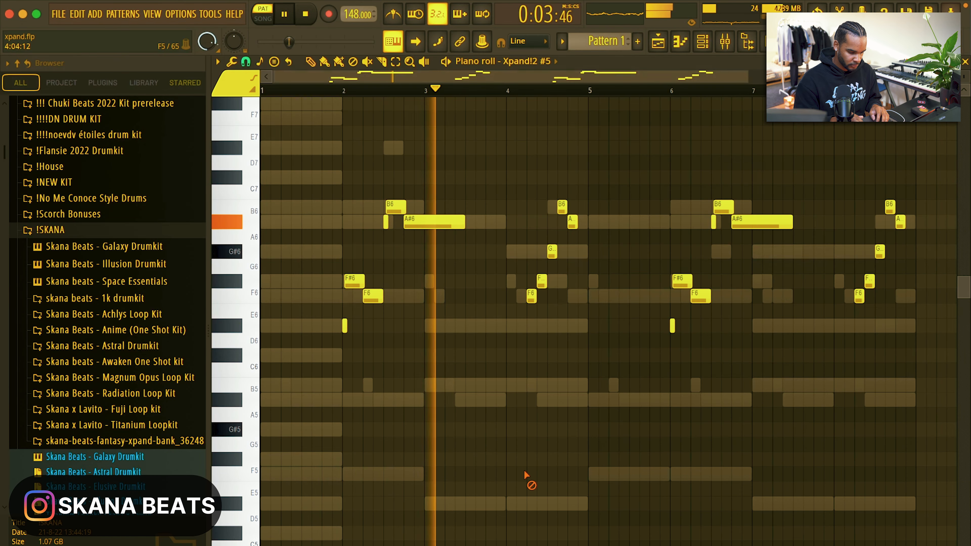
# Try shifting all Xpand!2 #5 notes one bar earlier, and undo the move.
pyautogui.hotkey('ctrl', 'a')
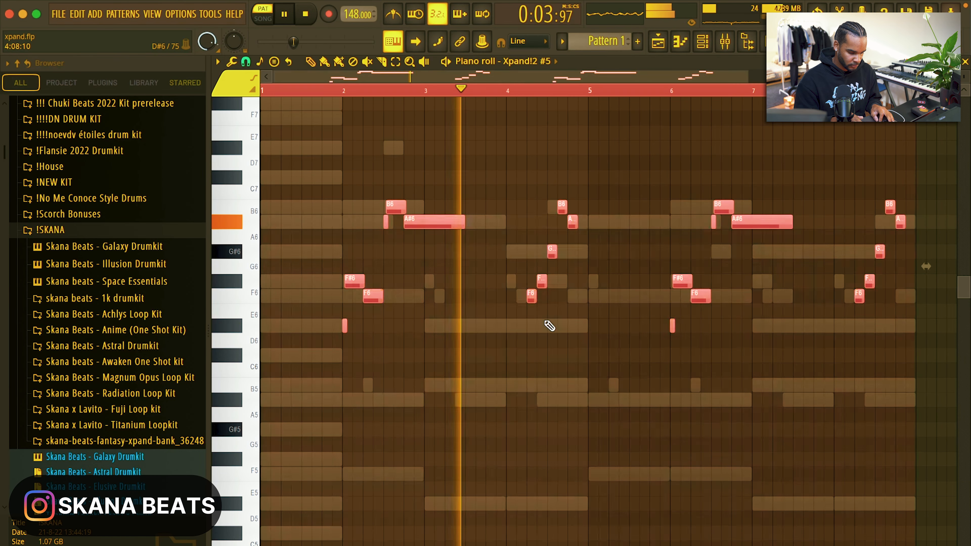
pyautogui.moveTo(427, 222); pyautogui.dragTo(328, 224)
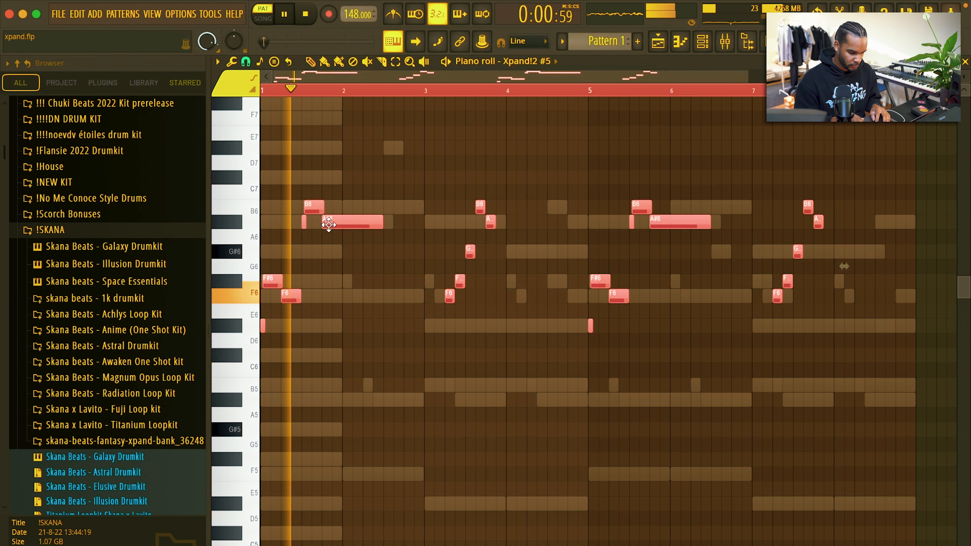
pyautogui.hotkey('ctrl', 'z')
pyautogui.hotkey('ctrl', 'd')
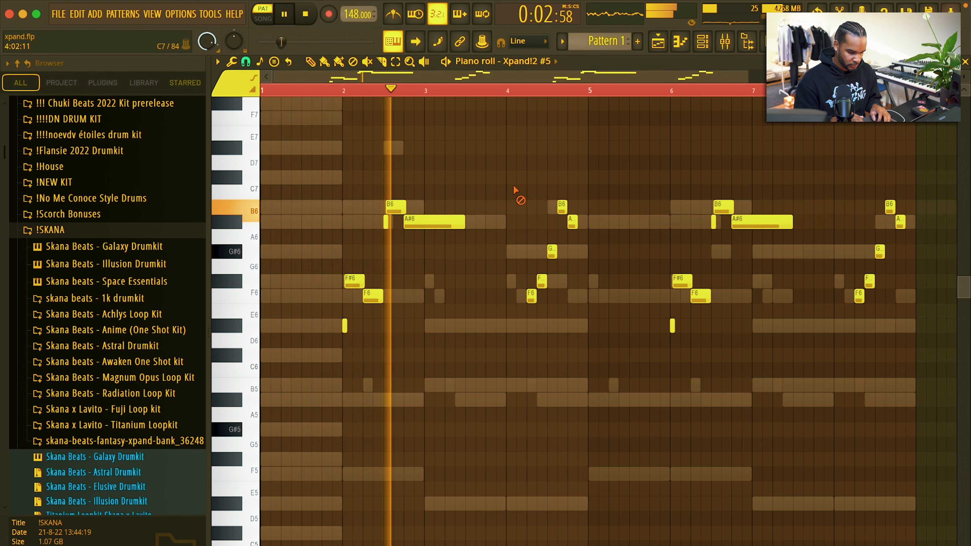
# Load HalfTime in effect slot 6 of the Xpand!2 #5 mixer track.
pyautogui.click(725, 41)
pyautogui.click(837, 206)
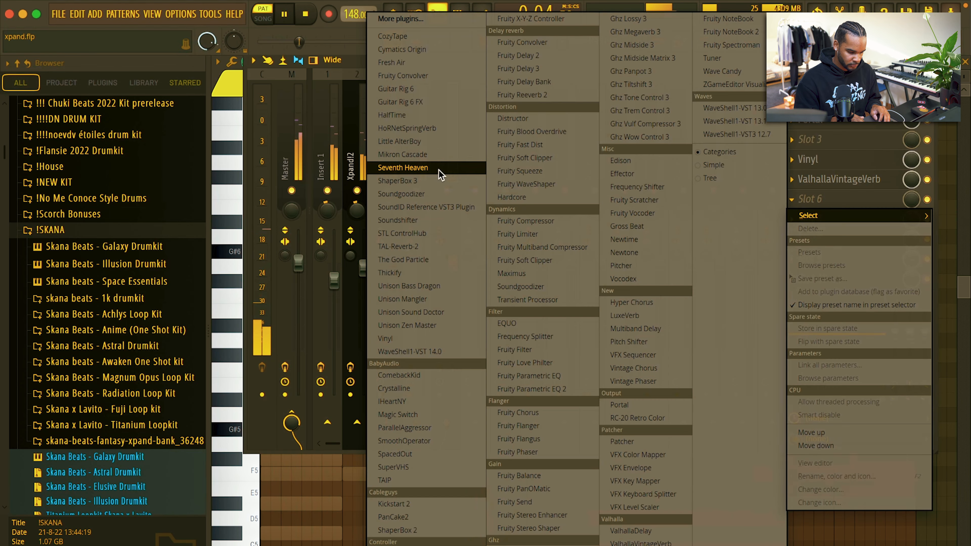
pyautogui.click(419, 116)
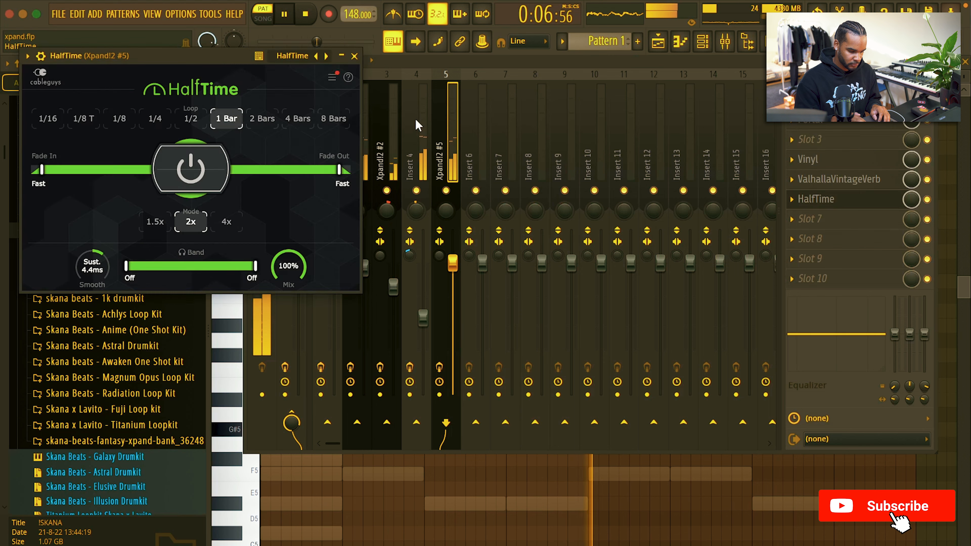
pyautogui.moveTo(226, 60); pyautogui.dragTo(251, 69)
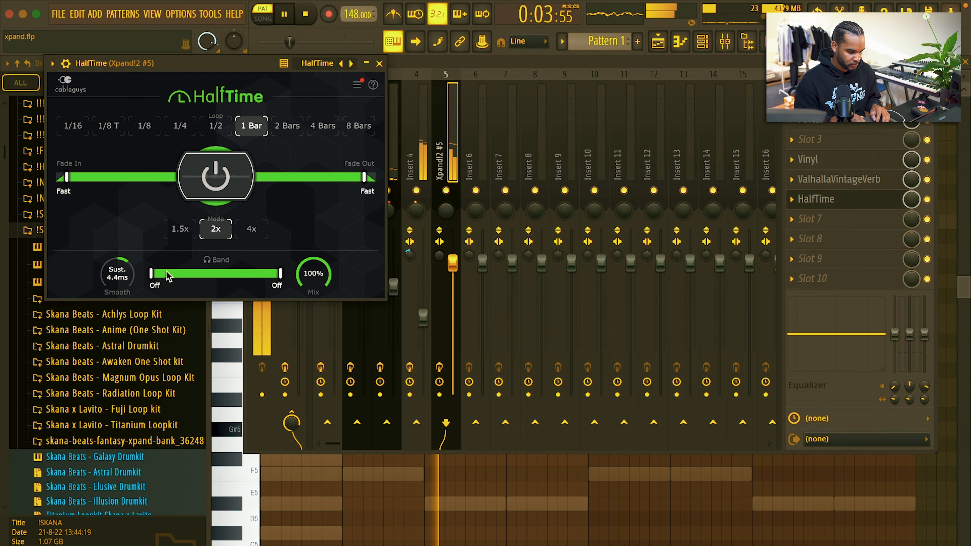
pyautogui.click(379, 63)
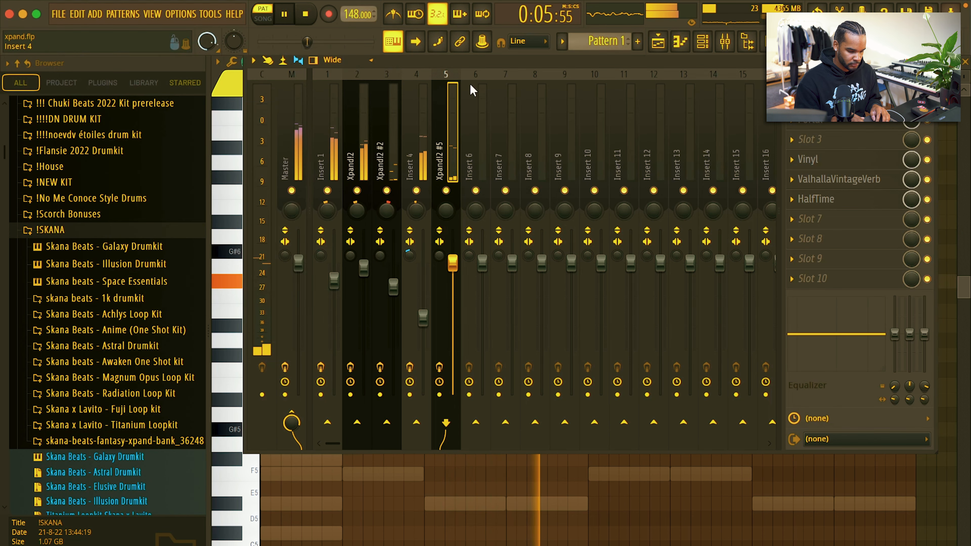
pyautogui.click(929, 60)
# Delete the rising five-note run in bar 4 of the Xpand!2 #5 part and clear the note selection.
pyautogui.moveTo(593, 175); pyautogui.dragTo(523, 332)
pyautogui.press('Delete')
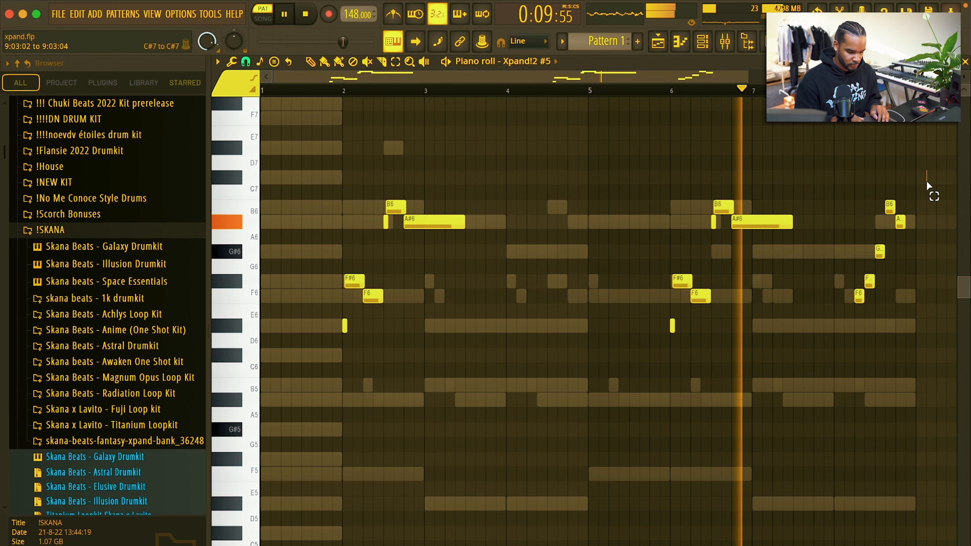
pyautogui.keyDown('ctrl'); pyautogui.moveTo(927, 180); pyautogui.dragTo(832, 354); pyautogui.keyUp('ctrl')
pyautogui.press('super+d')
# Try the Xpand!2 #5 notes one octave higher, save the project, and move the notes back down an octave.
pyautogui.press('super+Up')
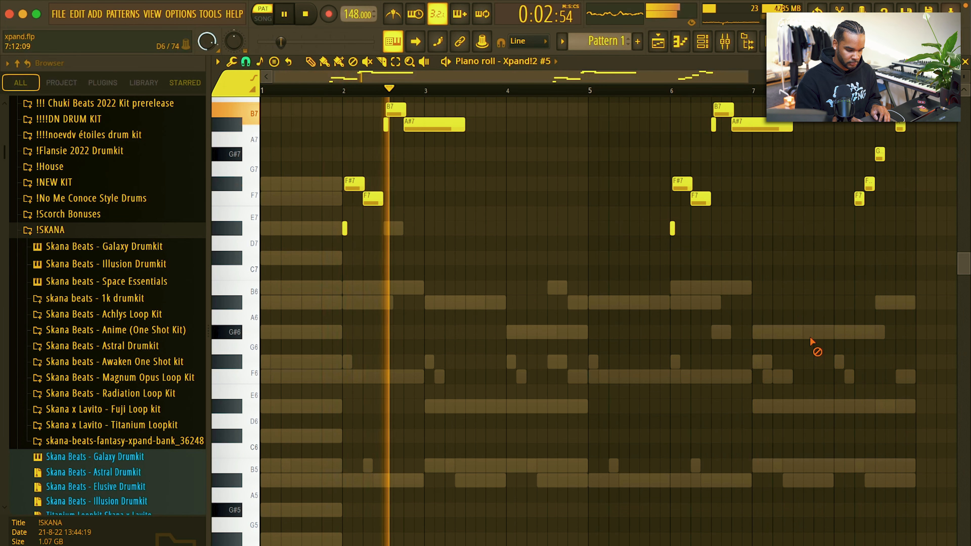
pyautogui.press('super+s')
pyautogui.press('super+Down')
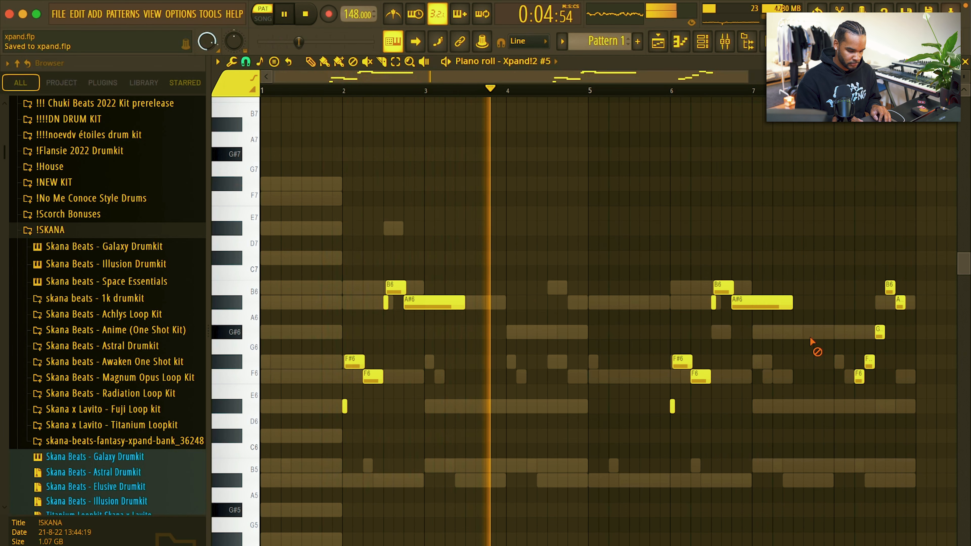
# Set up a new Xpand!2 #6 channel with the +28 Space Celeste Rhythm preset and turn off its LoFi Delay effect.
pyautogui.click(965, 61)
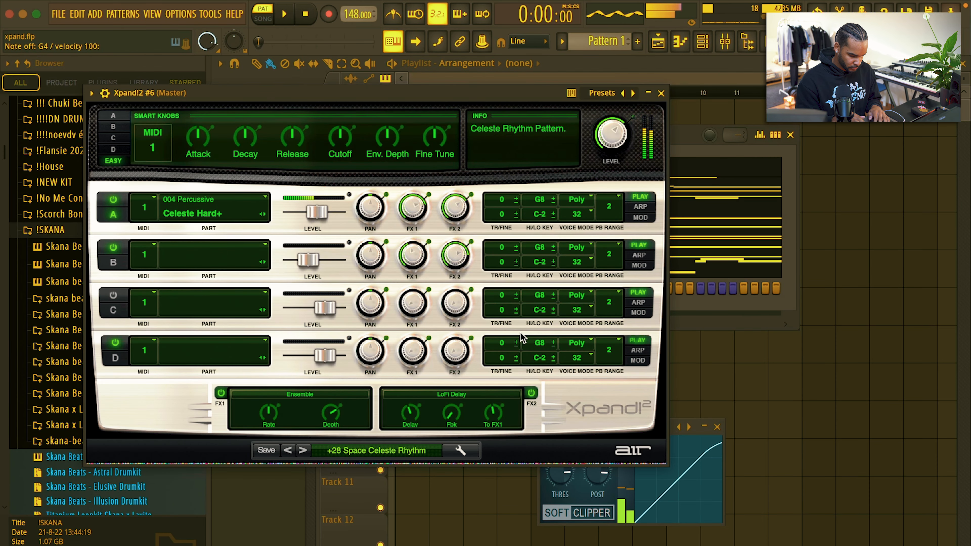
pyautogui.click(531, 394)
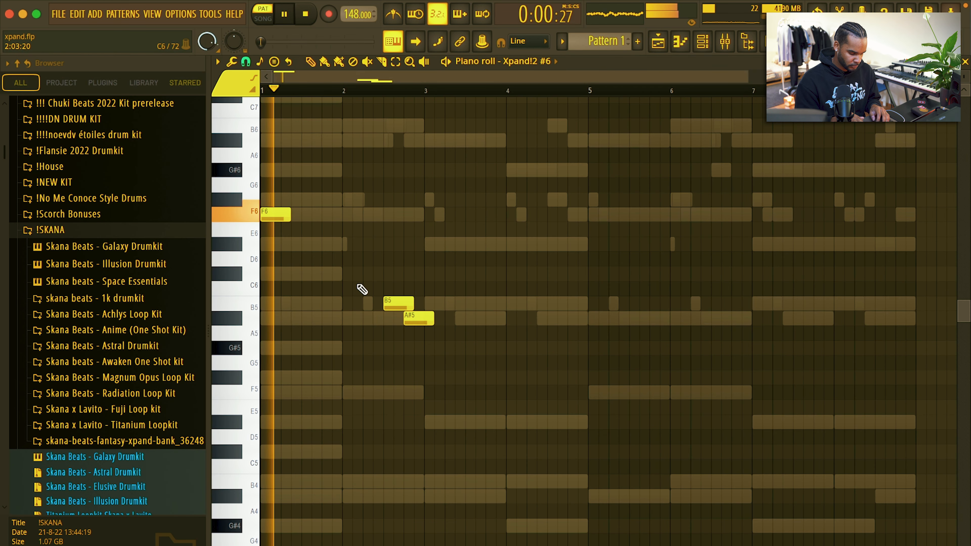
# Write an Xpand!2 #6 phrase of F6, A#6, B5 and A#5 with a one-bar D#6 in bar 4, and duplicate it over bars 5 to 8.
pyautogui.press('super+l')
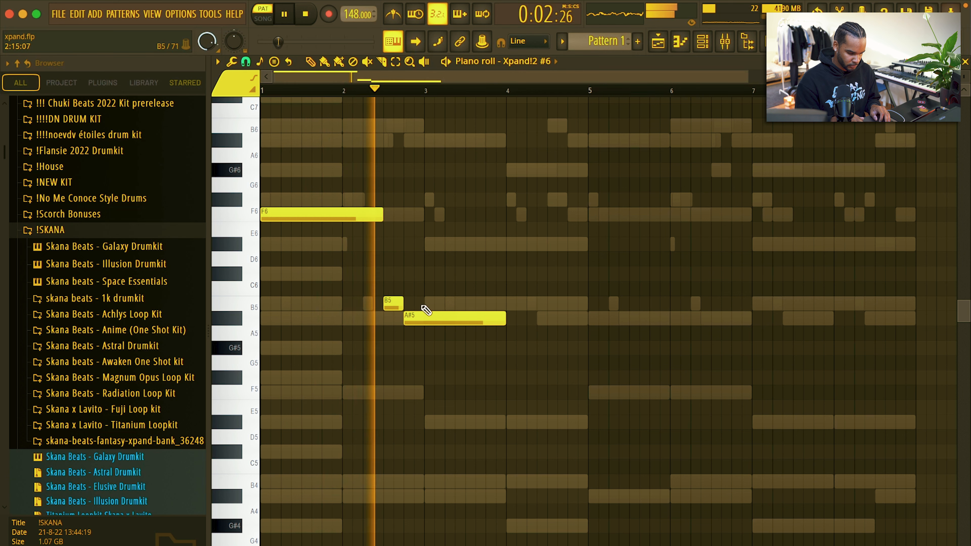
pyautogui.moveTo(505, 318); pyautogui.dragTo(432, 316)
pyautogui.press('space')
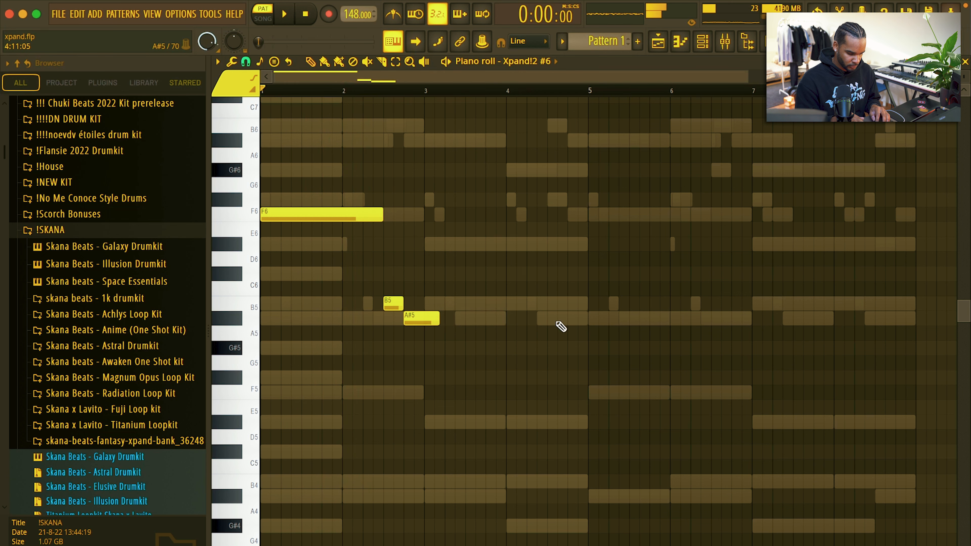
pyautogui.press('space')
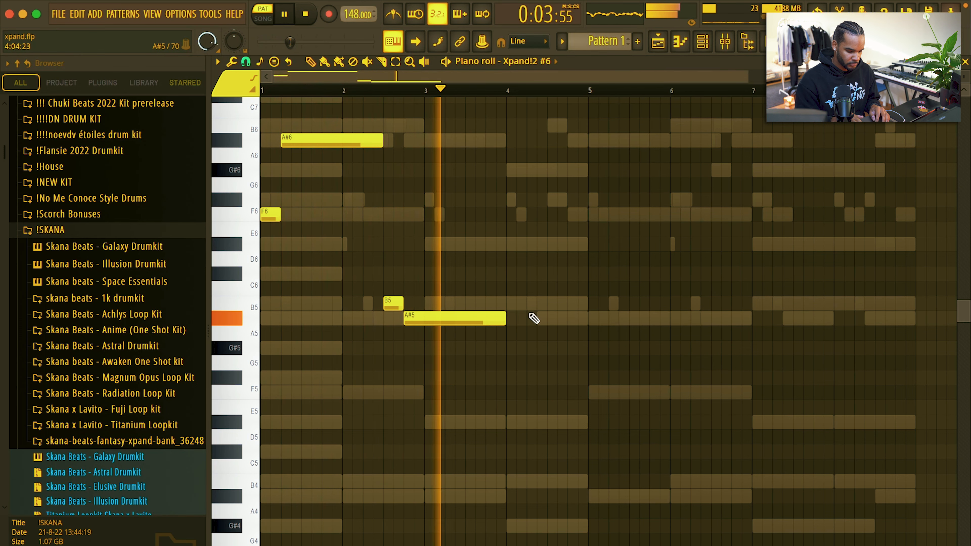
pyautogui.click(508, 303)
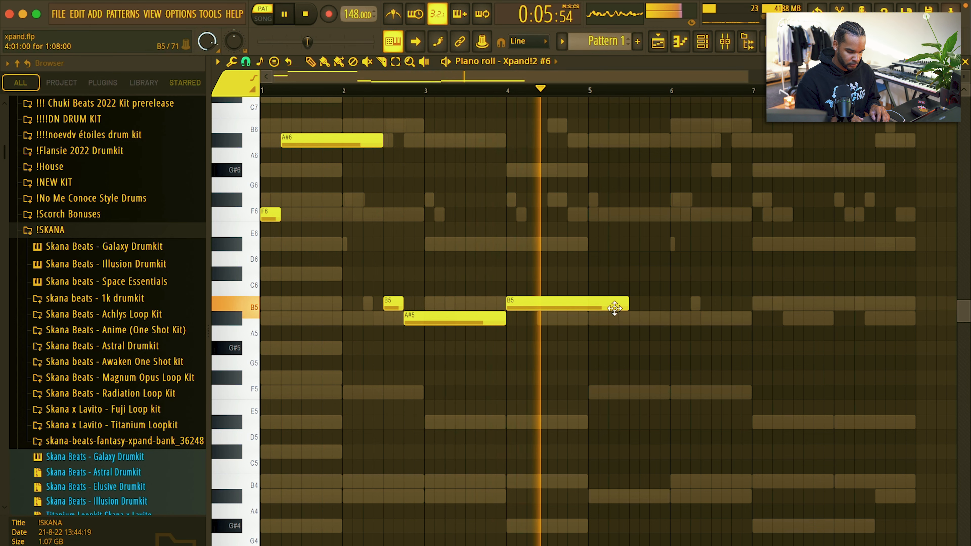
pyautogui.moveTo(626, 306); pyautogui.dragTo(588, 305)
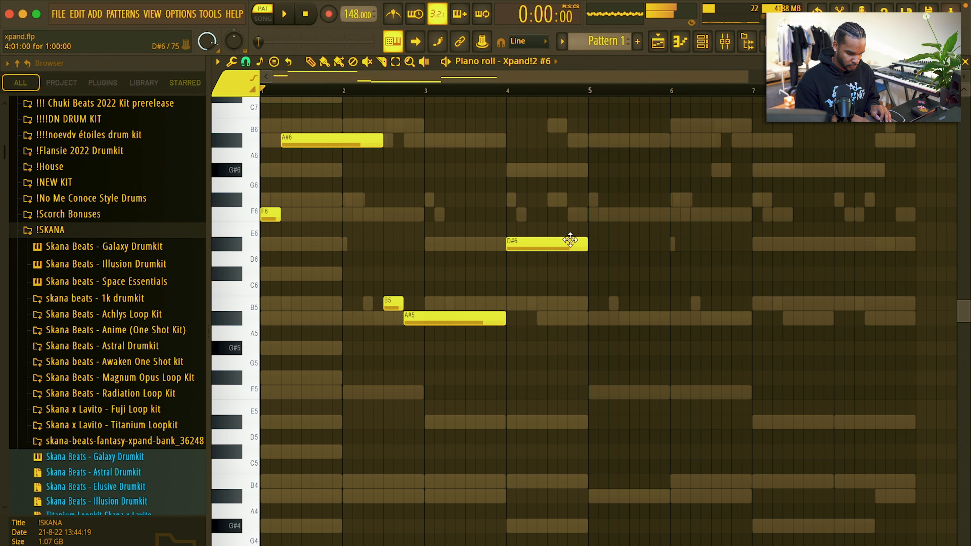
# Route Xpand!2 #6 to mixer track 6 and add ShaperBox 3 to that track.
pyautogui.click(706, 39)
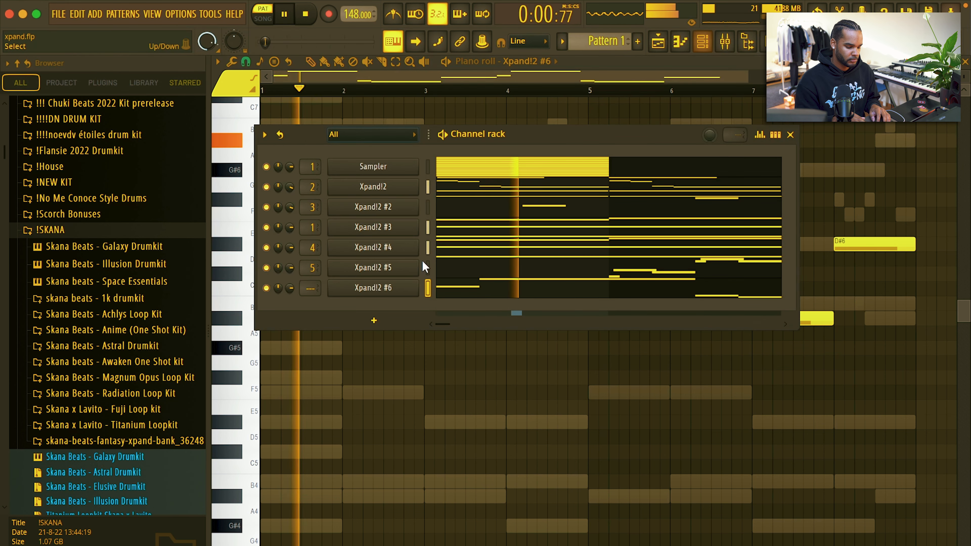
pyautogui.press('super+l')
pyautogui.click(833, 103)
pyautogui.moveTo(830, 116)
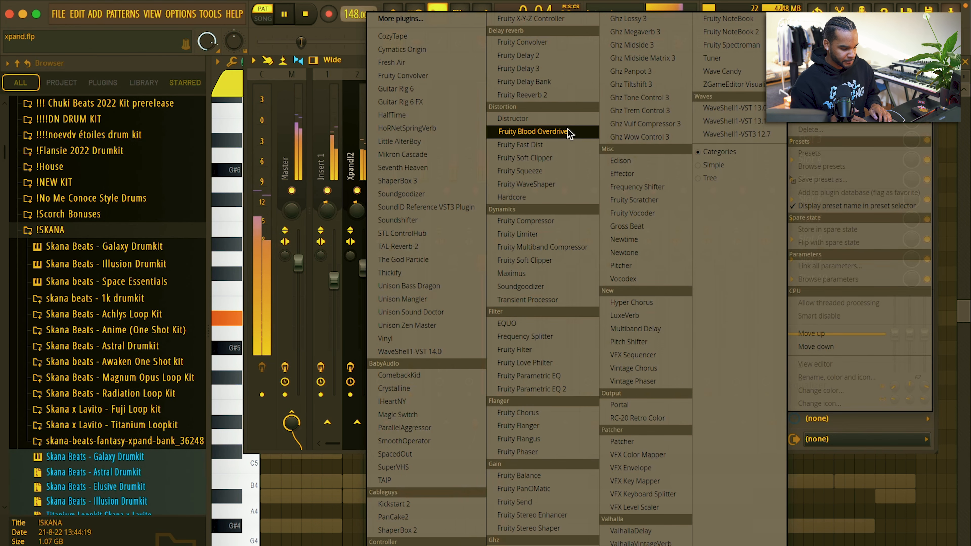
pyautogui.click(413, 180)
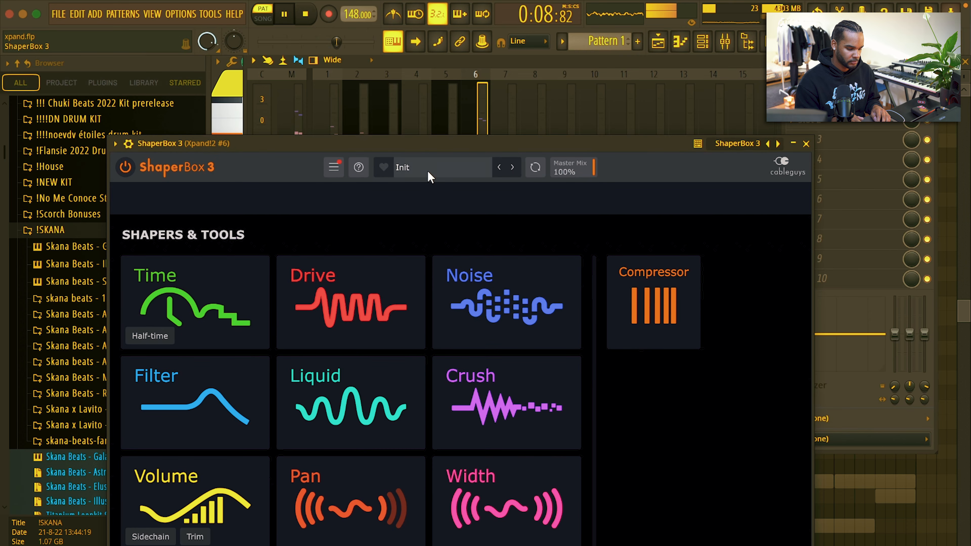
# Audition ShaperBox 3's Stutter & Repeat presets from Plucky Pluck through Add A Note, Devine Quick Clipper and Downer, and settle on Filtered Jumper 1.
pyautogui.click(429, 173)
pyautogui.click(323, 323)
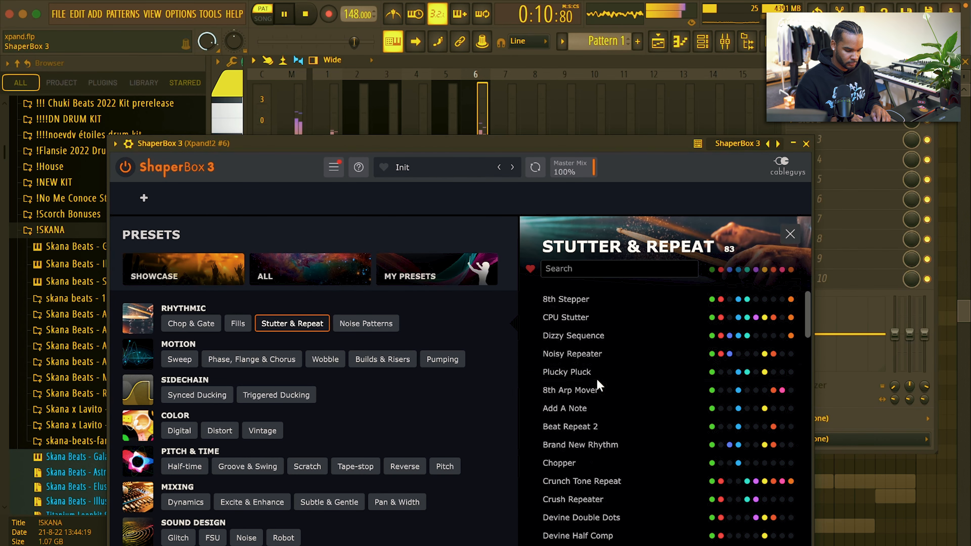
pyautogui.click(587, 377)
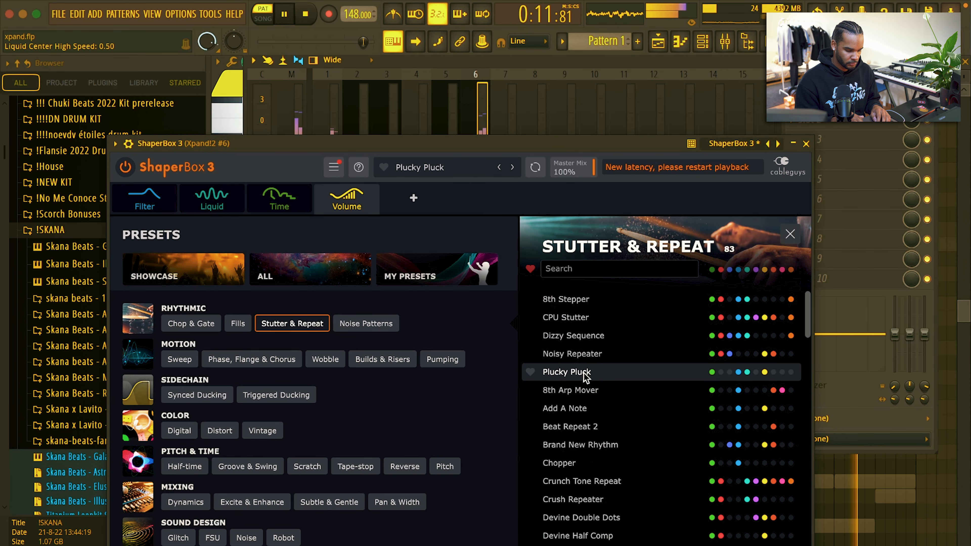
pyautogui.click(587, 390)
pyautogui.click(601, 408)
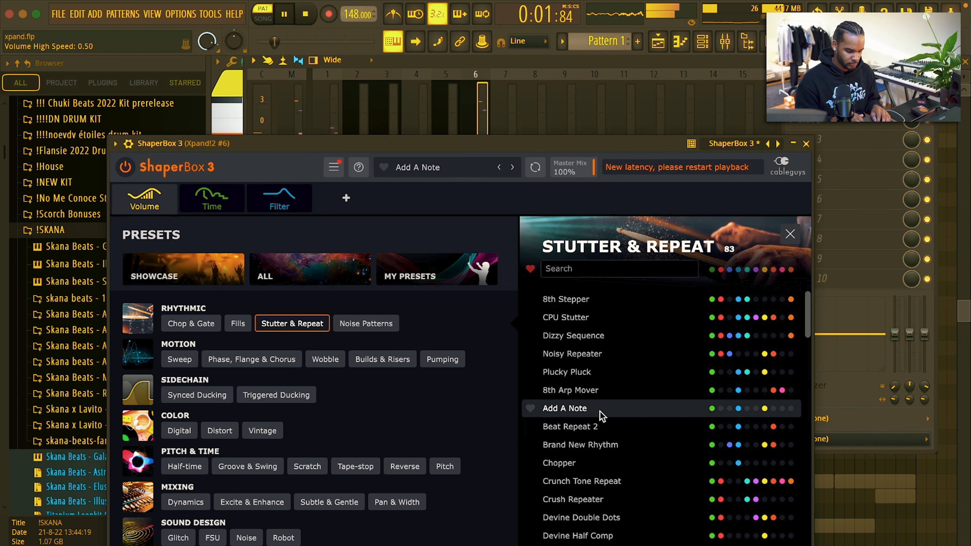
pyautogui.scroll(-5, 599, 411)
pyautogui.click(602, 391)
pyautogui.scroll(-3, 601, 383)
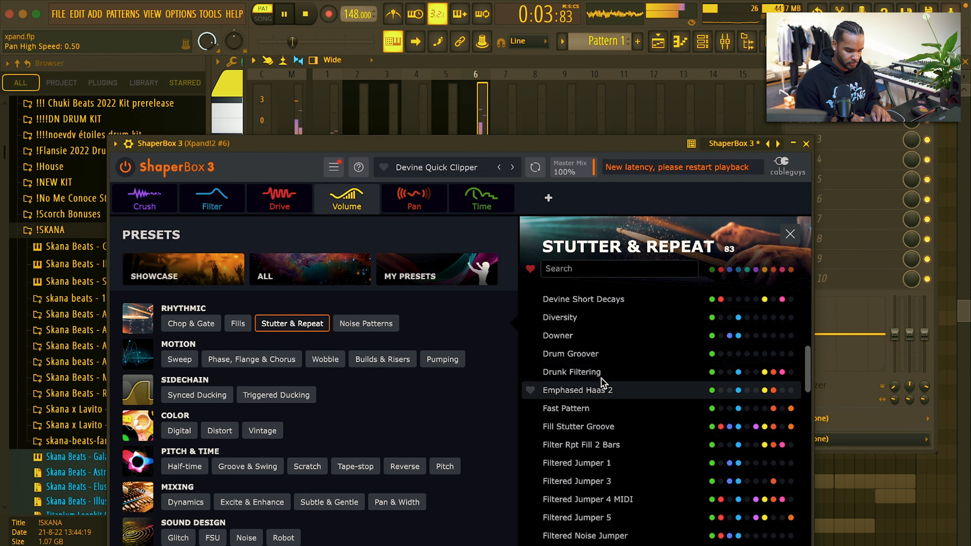
pyautogui.click(603, 339)
pyautogui.scroll(-2, 608, 385)
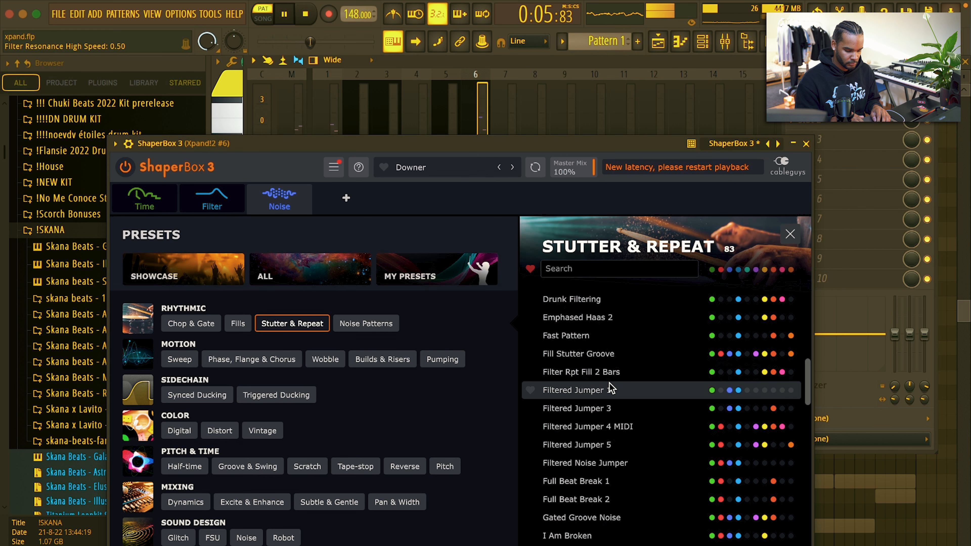
pyautogui.click(610, 389)
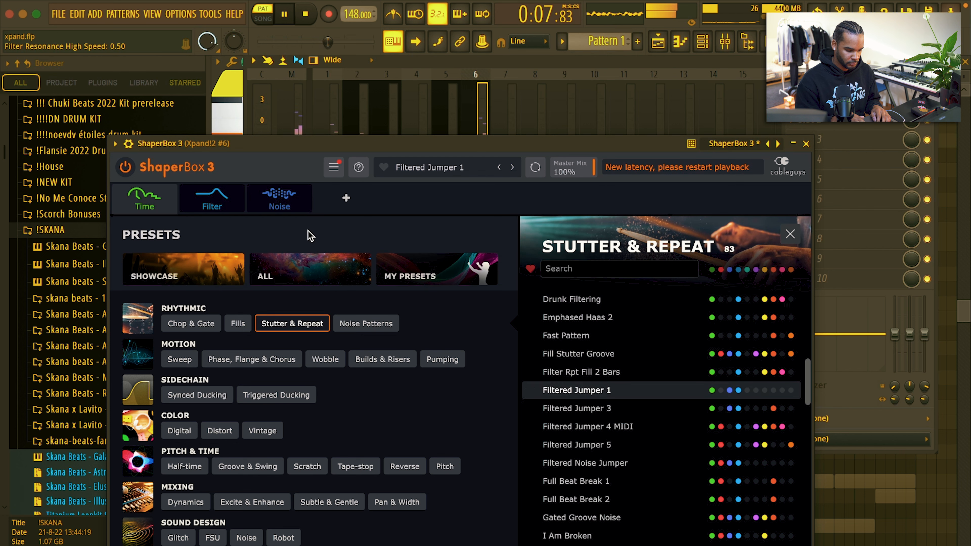
pyautogui.click(807, 144)
# Load ValhallaDelay in effect slot 3 with the mix at 31.6%, and lower the Xpand!2 #6 track volume to about -3.7 dB.
pyautogui.click(792, 139)
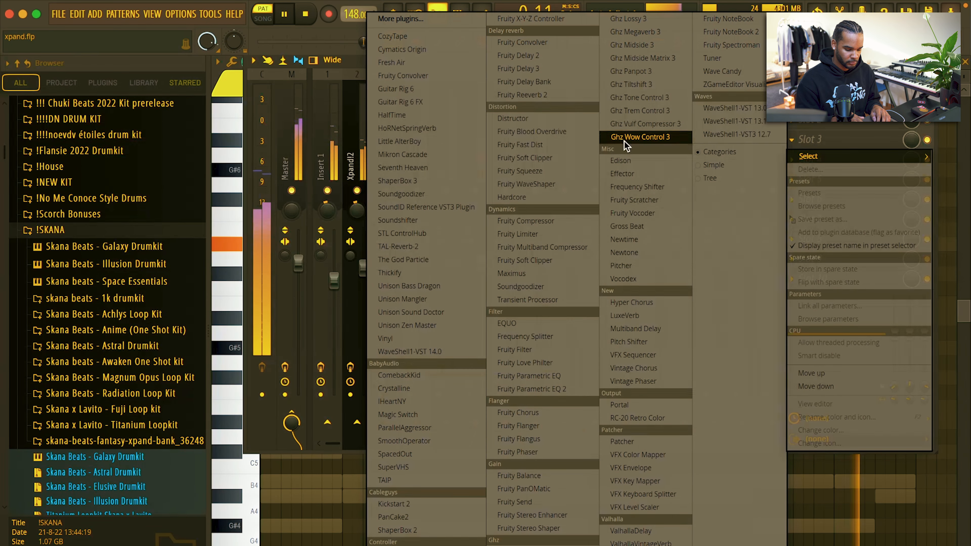
pyautogui.click(616, 535)
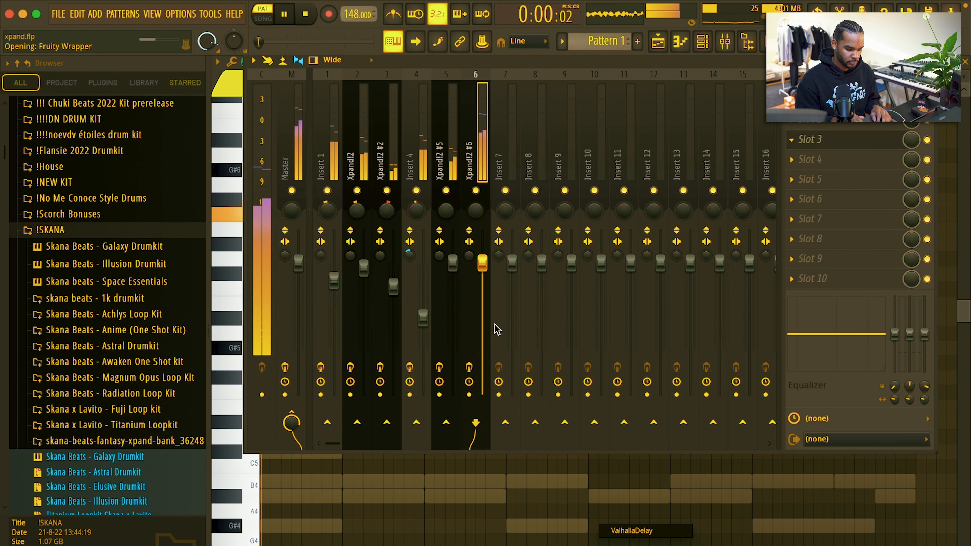
pyautogui.moveTo(60, 140); pyautogui.dragTo(63, 228)
pyautogui.moveTo(67, 142); pyautogui.dragTo(69, 124)
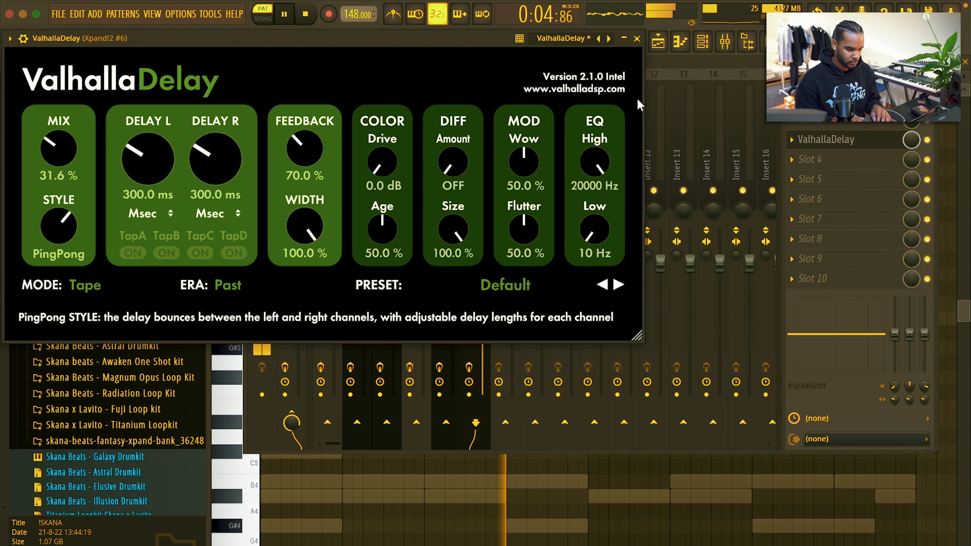
pyautogui.click(637, 38)
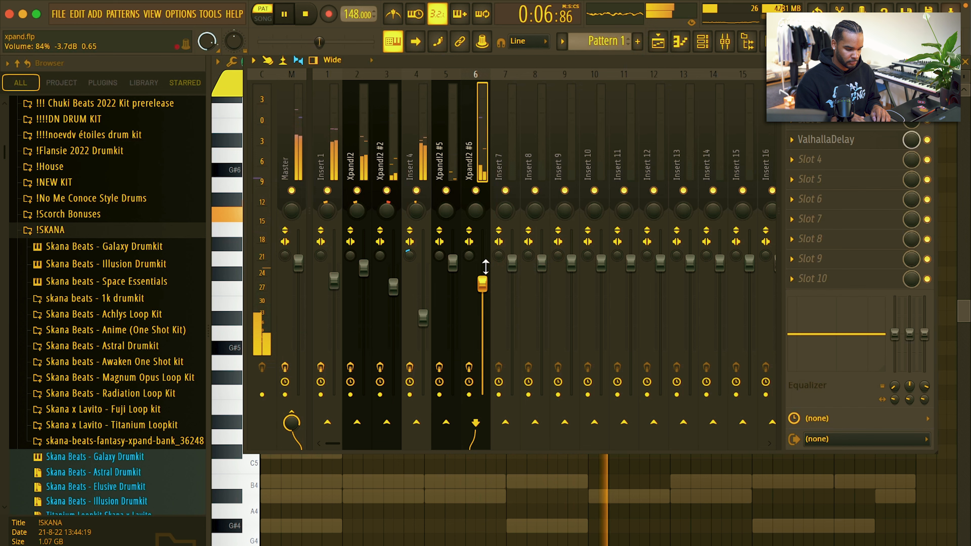
pyautogui.press('Escape')
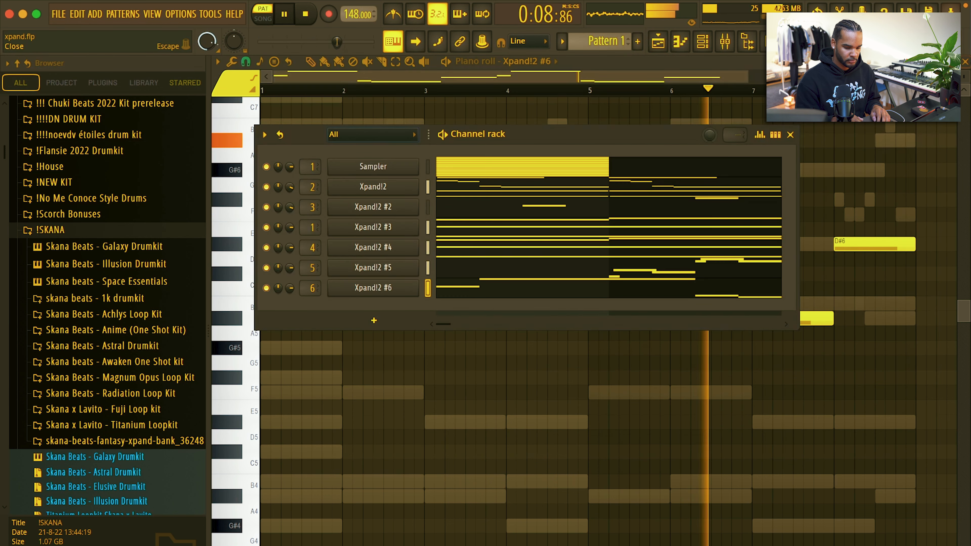
# Place Pattern 1 on playlist Track 1 starting at bar 1.
pyautogui.press('F5')
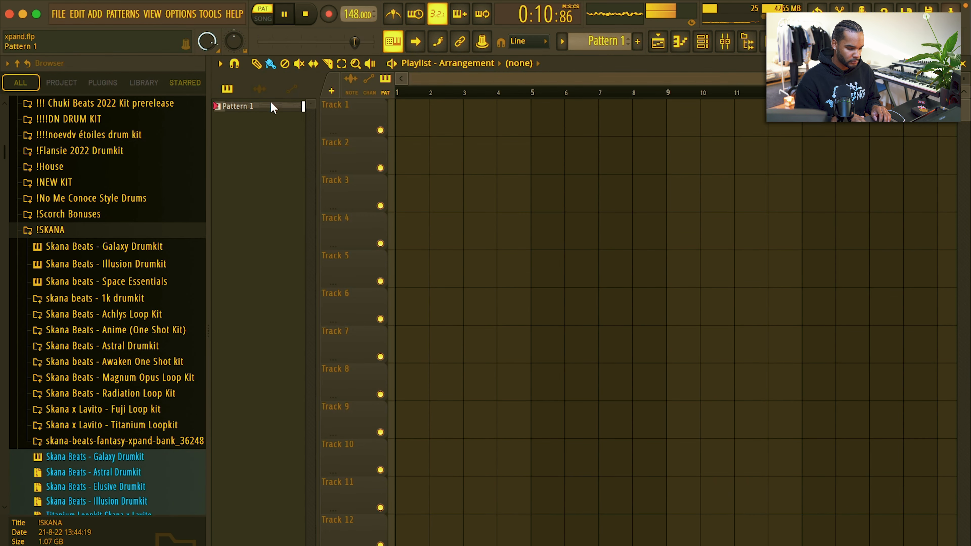
pyautogui.click(281, 104)
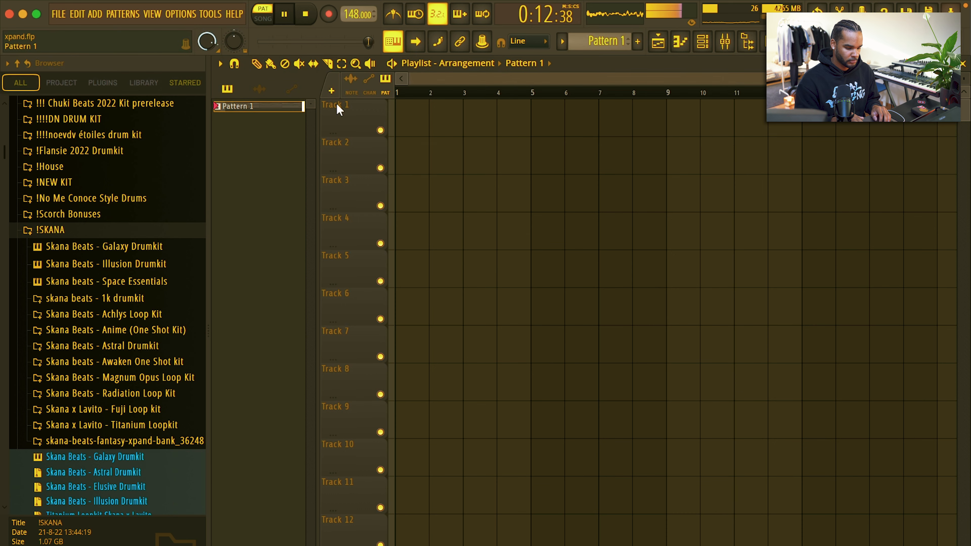
pyautogui.click(407, 113)
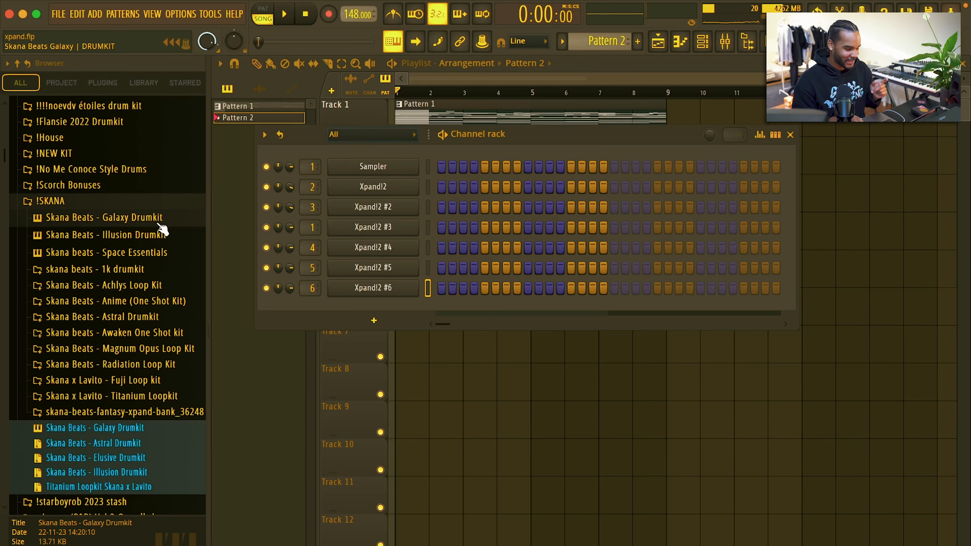
# Add the Clap - Dark sample from the Galaxy Drumkit's Clap folder as a channel in Pattern 2, with a hit on step 9.
pyautogui.click(159, 223)
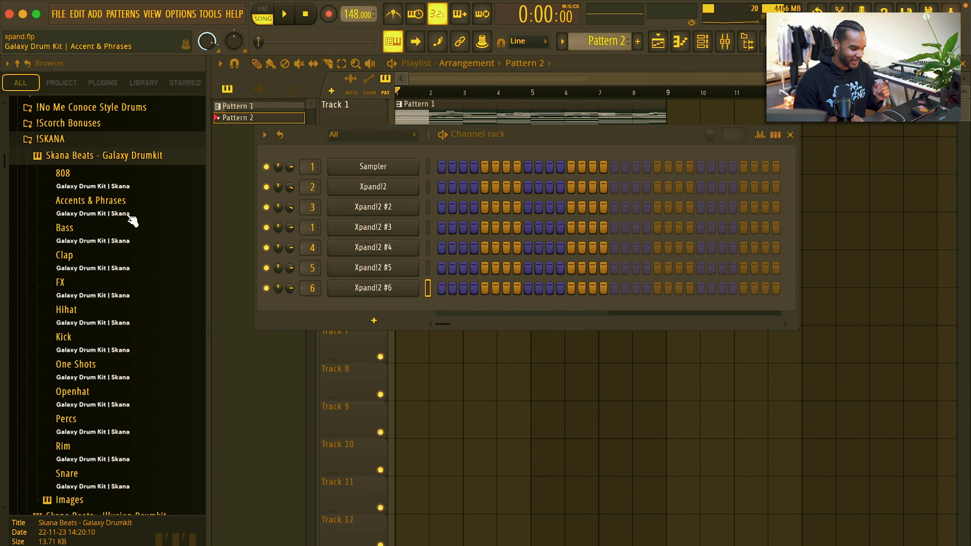
pyautogui.scroll(-1, 115, 218)
pyautogui.click(93, 264)
pyautogui.click(105, 148)
pyautogui.click(120, 195)
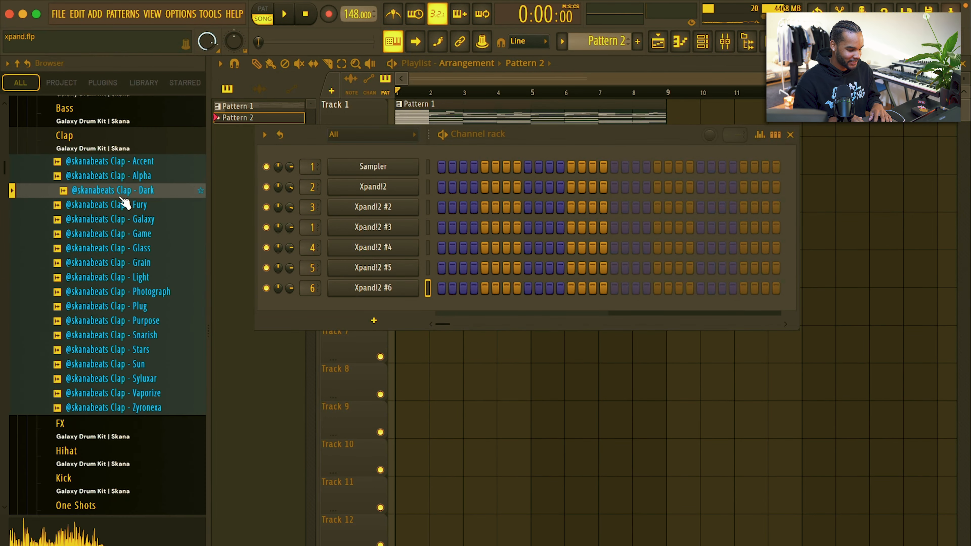
pyautogui.moveTo(354, 310); pyautogui.dragTo(352, 311)
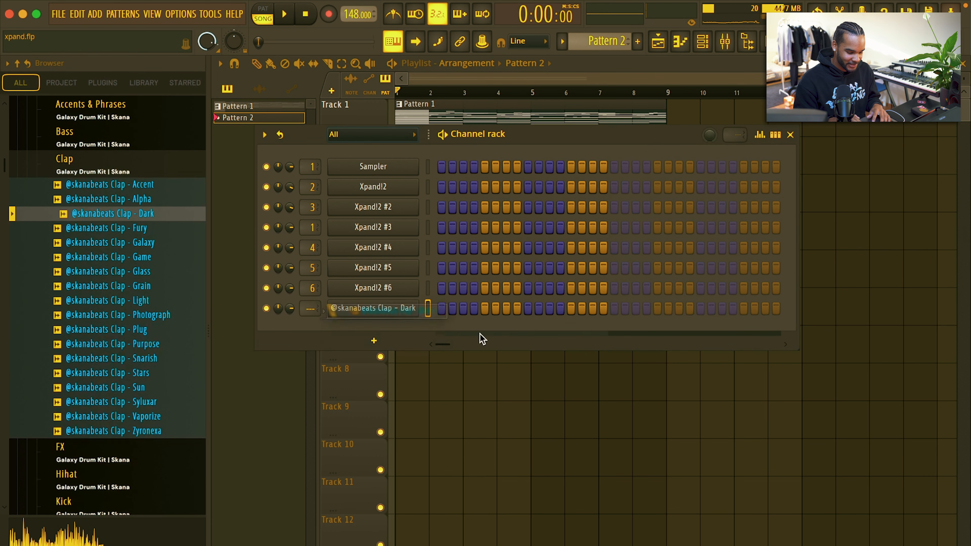
pyautogui.press('space')
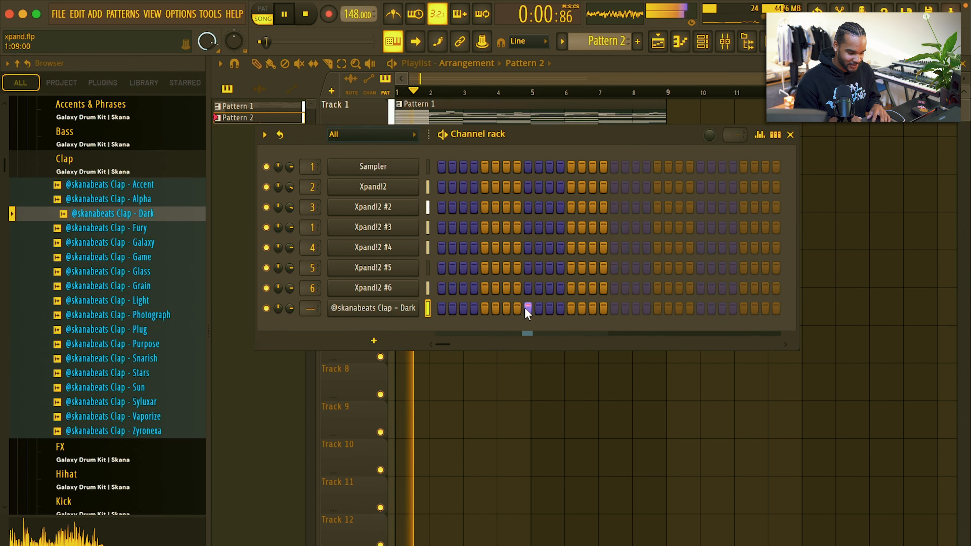
# Add a clap hit on step 25 and repeat the two-bar clap pattern to fill eight bars.
pyautogui.click(699, 308)
pyautogui.rightClick(405, 306)
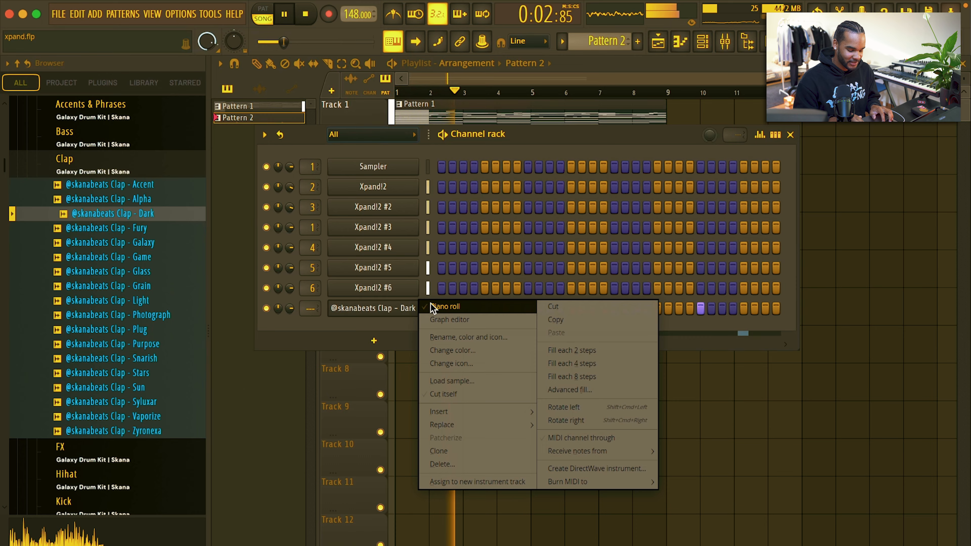
pyautogui.click(424, 314)
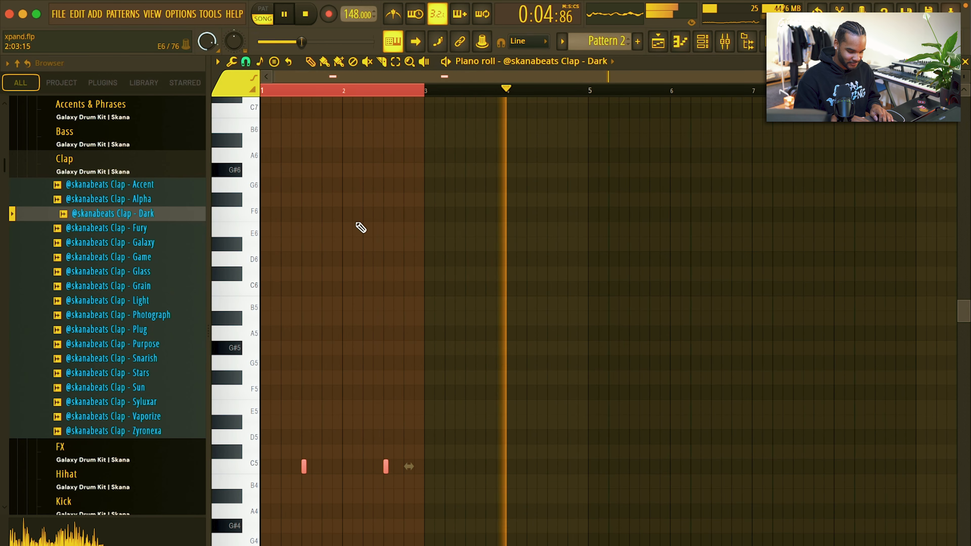
pyautogui.hotkey('ctrl', 'b')
pyautogui.hotkey('ctrl', 'b')
pyautogui.hotkey('ctrl', 'b')
pyautogui.hotkey('ctrl', 'd')
pyautogui.scroll(-3, 314, 333)
pyautogui.hotkey('ctrl', 'a')
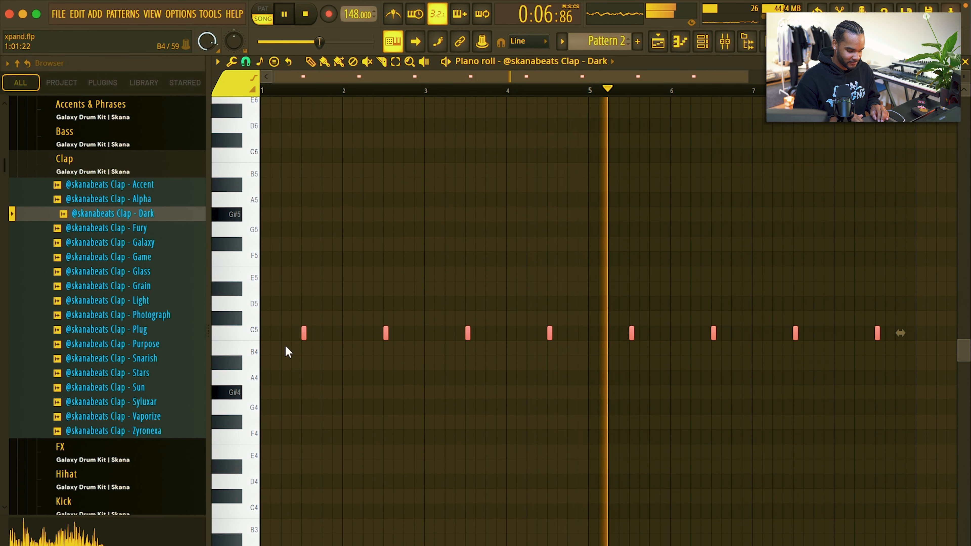
pyautogui.hotkey('ctrl', 'd')
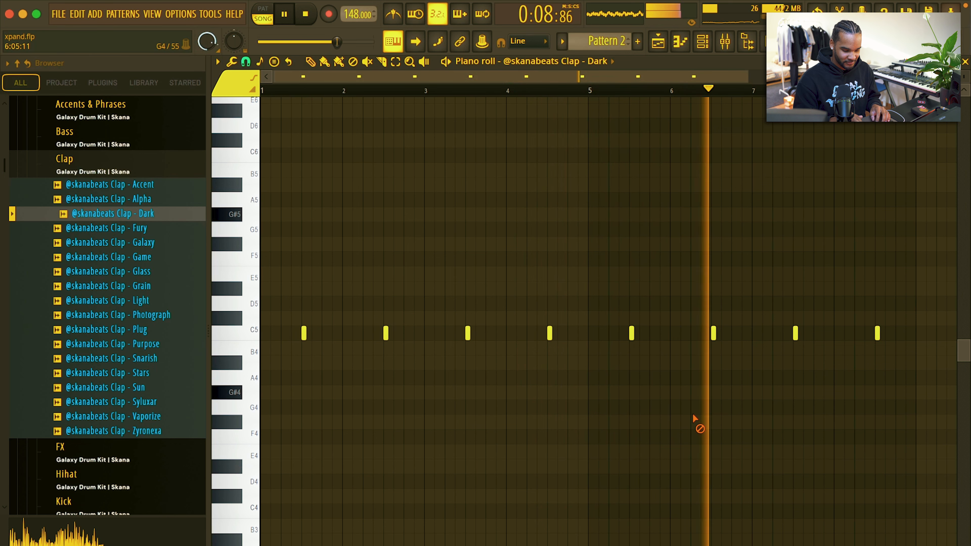
# Add extra clap notes at 2:15, 4:11, 6:15 and 8:11 in the clap pattern.
pyautogui.click(734, 333)
pyautogui.hotkey('shift', 'd')
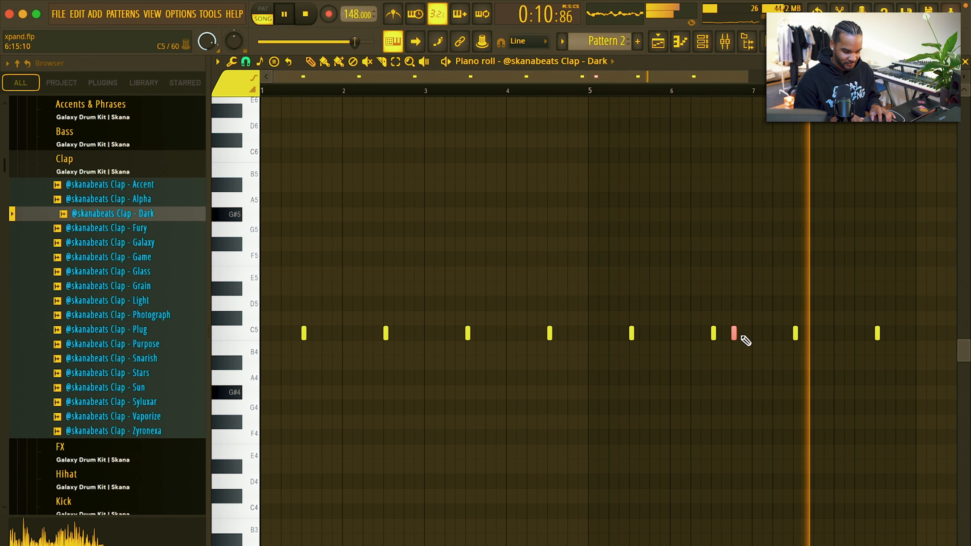
pyautogui.click(898, 333)
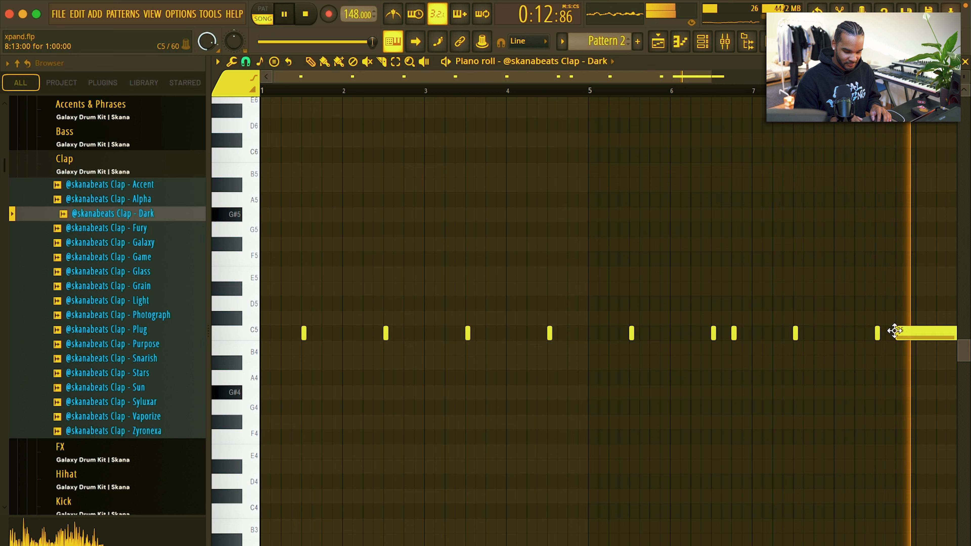
pyautogui.hotkey('shift', 'd')
pyautogui.hotkey('ctrl', 'd')
pyautogui.click(406, 333)
pyautogui.moveTo(405, 332); pyautogui.dragTo(417, 333)
pyautogui.click(559, 333)
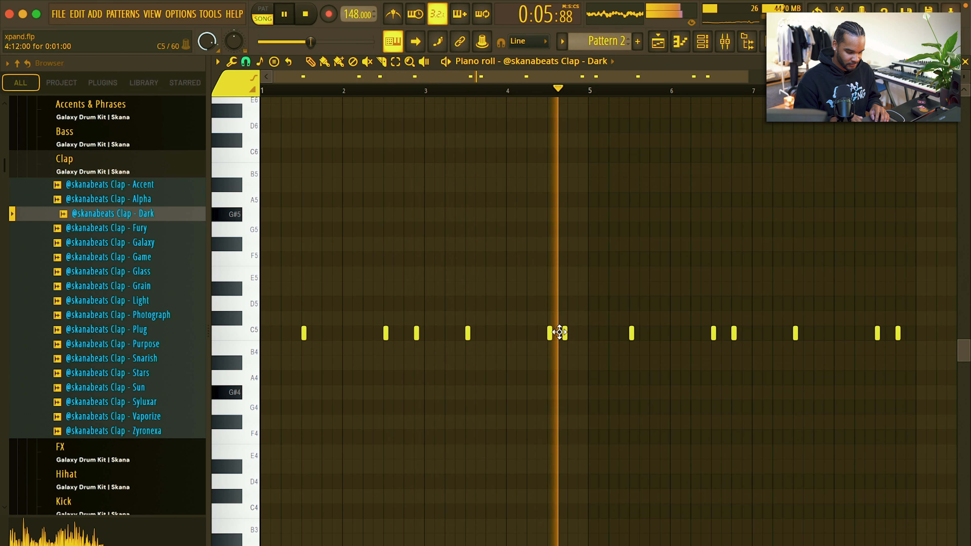
pyautogui.moveTo(730, 332)
pyautogui.mouseDown()
pyautogui.moveTo(751, 333)
pyautogui.moveTo(742, 333)
pyautogui.mouseUp()
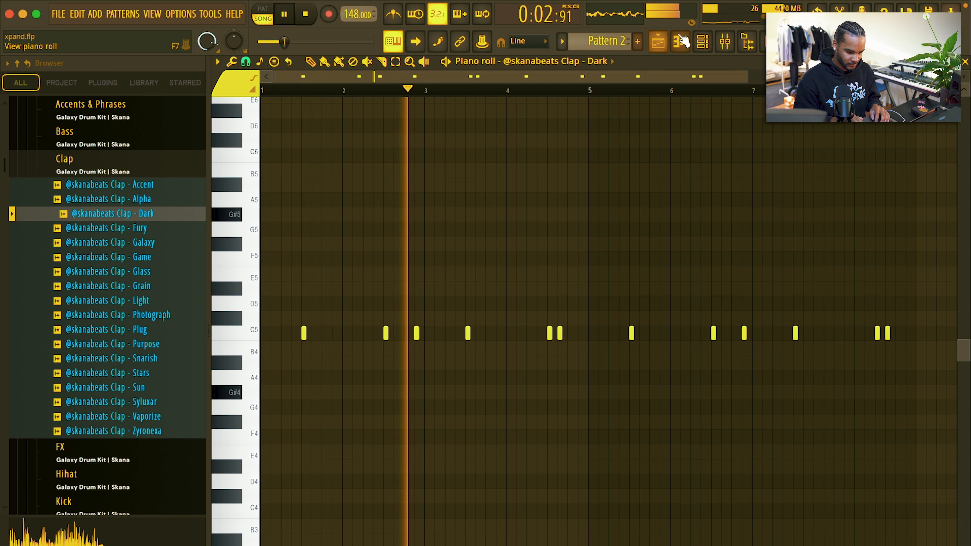
# Add the Hihat - Attraction sample as a channel in Pattern 2 and fill it on every second step.
pyautogui.press('F6')
pyautogui.click(119, 169)
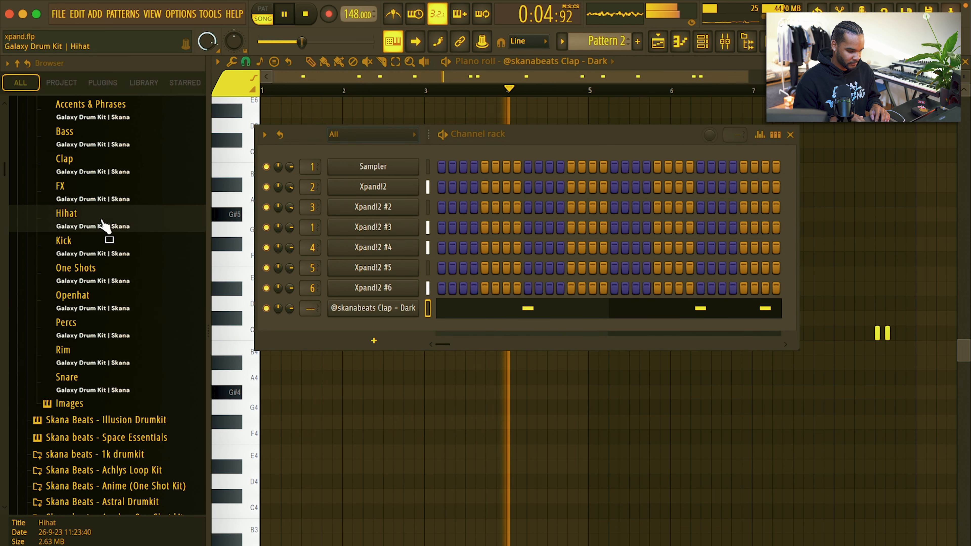
pyautogui.click(104, 225)
pyautogui.moveTo(126, 261); pyautogui.dragTo(351, 336)
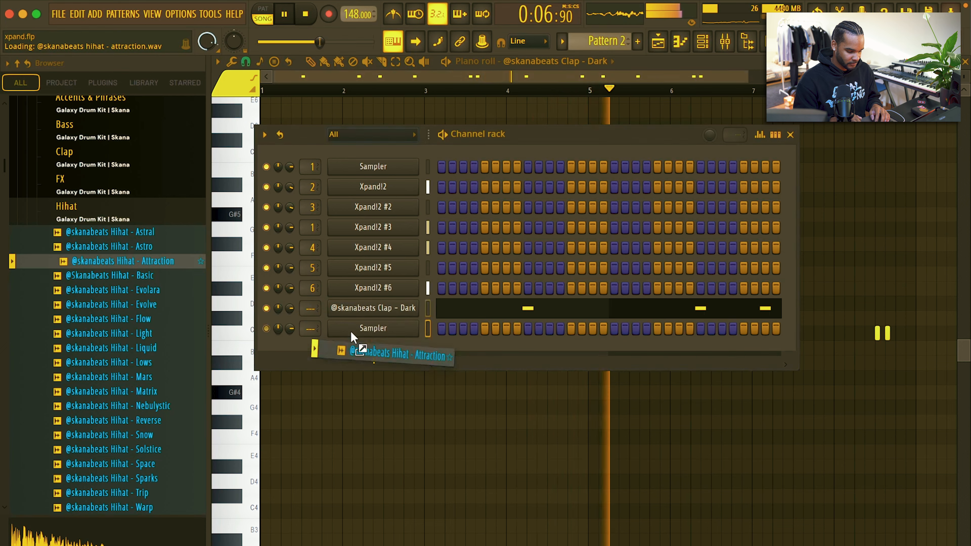
pyautogui.rightClick(417, 329)
pyautogui.click(597, 380)
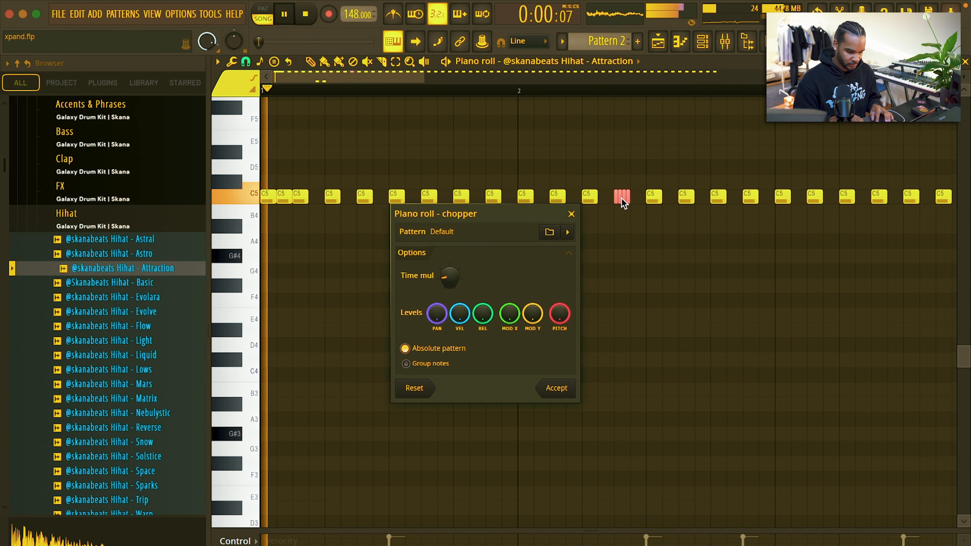
# Embellish the hi-hats with chopped rolls at F#4 in bar 1 and C5 at 31% velocity in bar 2, plus extra hits late in bar 2.
pyautogui.click(557, 388)
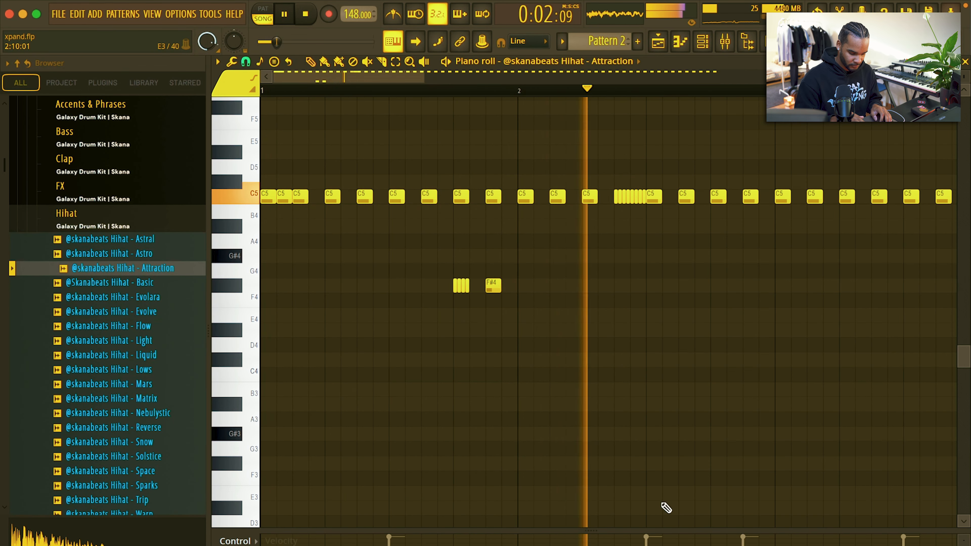
pyautogui.moveTo(611, 190); pyautogui.dragTo(643, 195)
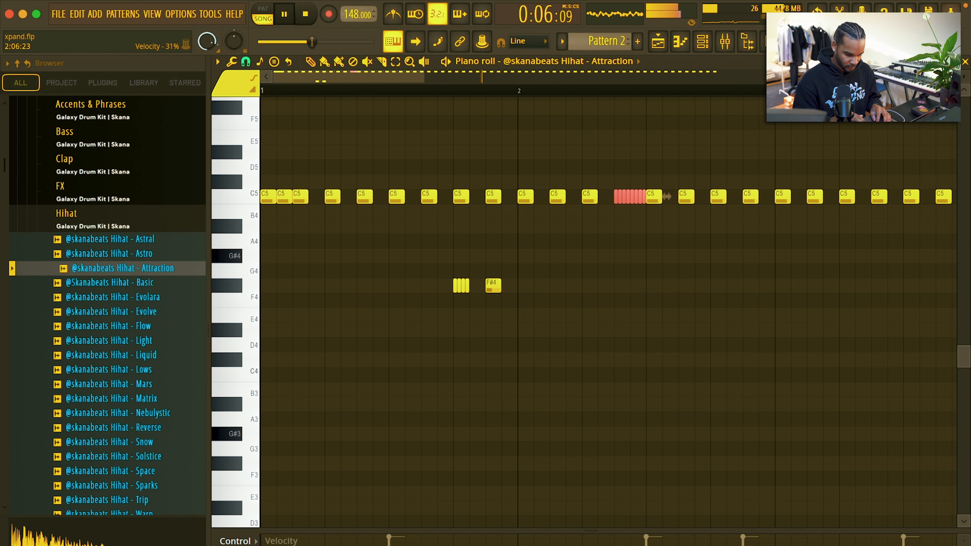
pyautogui.click(733, 197)
# Delete all hi-hat notes from bar 5 onward, keeping the first four bars.
pyautogui.keyDown('super'); pyautogui.rightClick(705, 275); pyautogui.keyUp('super')
pyautogui.moveTo(588, 267); pyautogui.dragTo(949, 270)
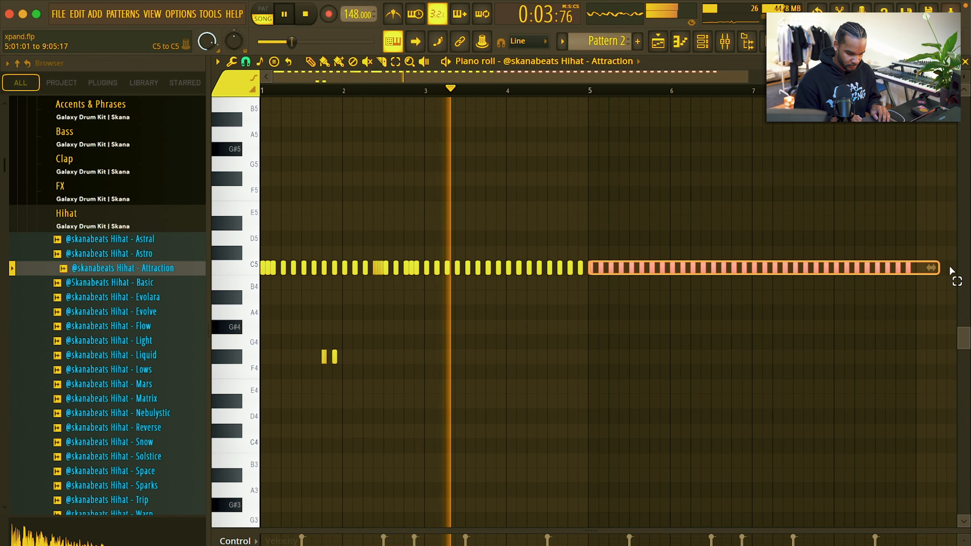
pyautogui.press('Delete')
# Draw a rising hi-hat run of D#5, E5, F5, G5 and G#5 early in bar 4 at 55% velocity.
pyautogui.keyDown('ctrl'); pyautogui.scroll(3, 502, 272); pyautogui.keyUp('ctrl')
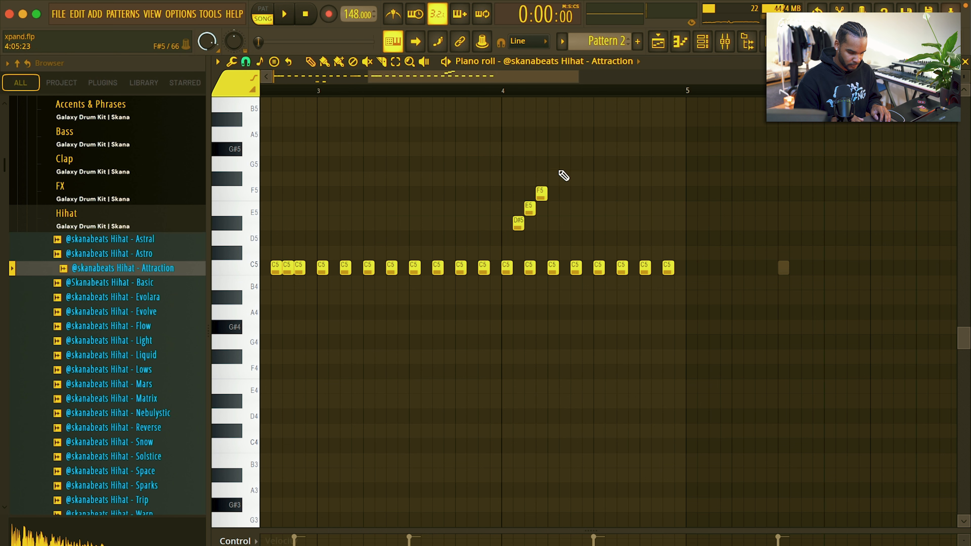
pyautogui.moveTo(435, 80); pyautogui.dragTo(433, 79)
pyautogui.click(421, 91)
pyautogui.press('space')
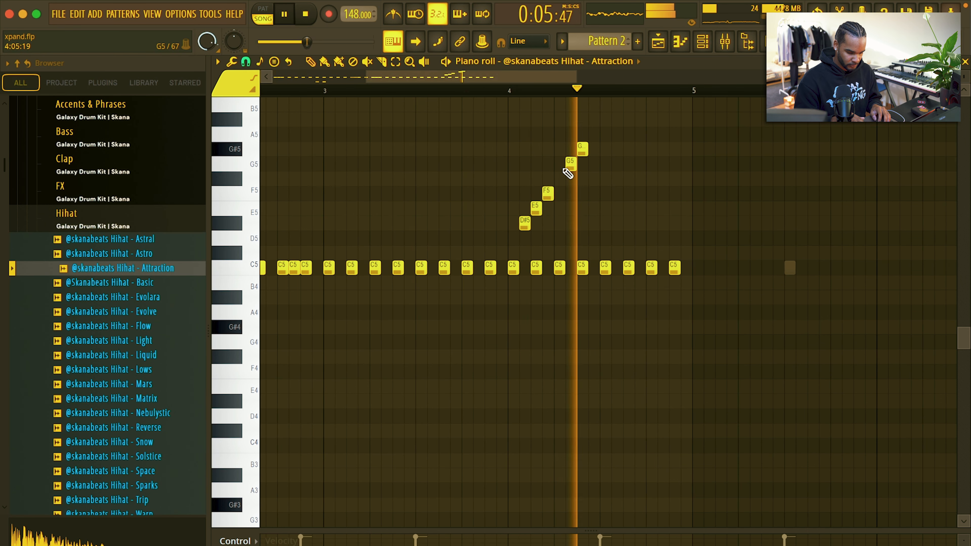
pyautogui.moveTo(578, 149); pyautogui.dragTo(524, 229)
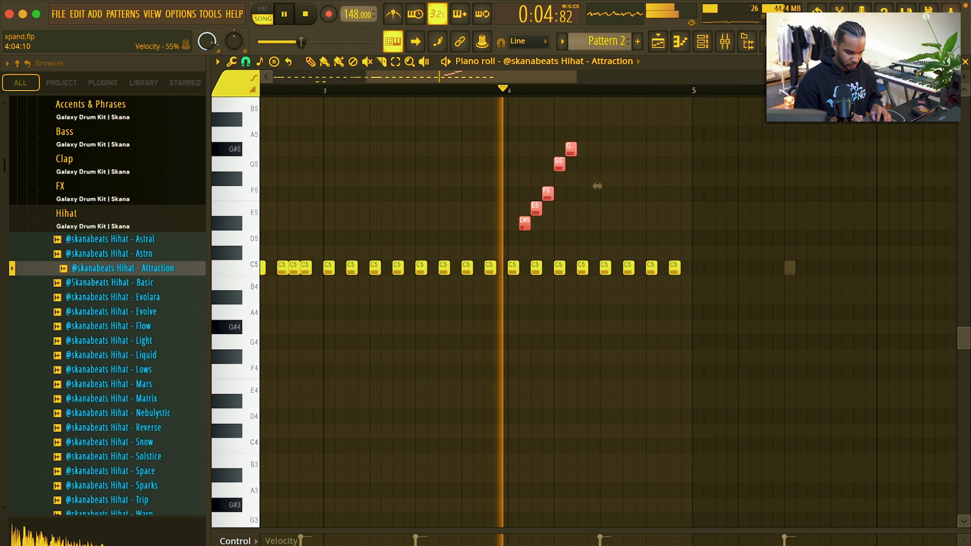
pyautogui.keyDown('super'); pyautogui.click(638, 300); pyautogui.keyUp('super')
pyautogui.press('space')
pyautogui.press('space')
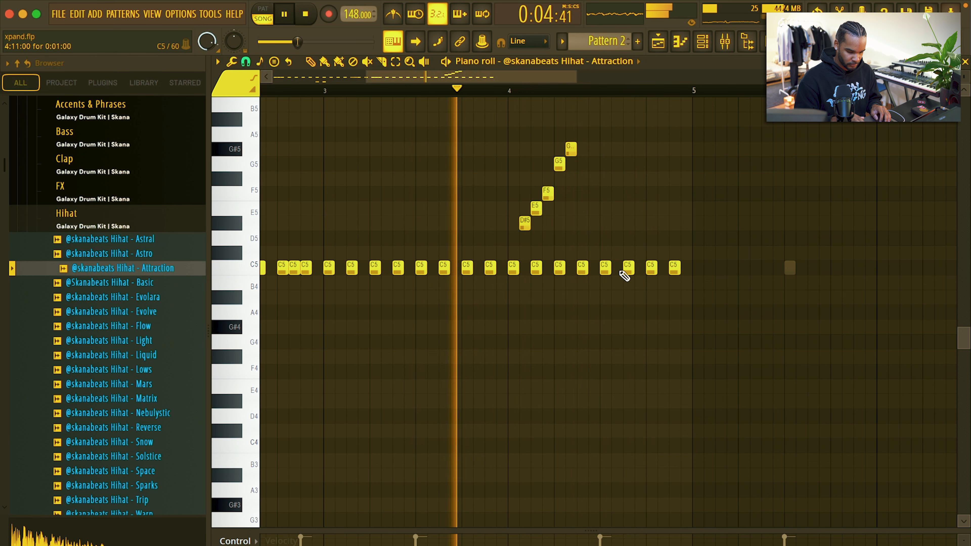
# Add four low hi-hat notes at A#3 on every second step through the second half of bar 4.
pyautogui.rightClick(641, 314)
pyautogui.click(650, 313)
pyautogui.click(672, 314)
pyautogui.keyDown('super'); pyautogui.moveTo(680, 314); pyautogui.dragTo(620, 316); pyautogui.keyUp('super')
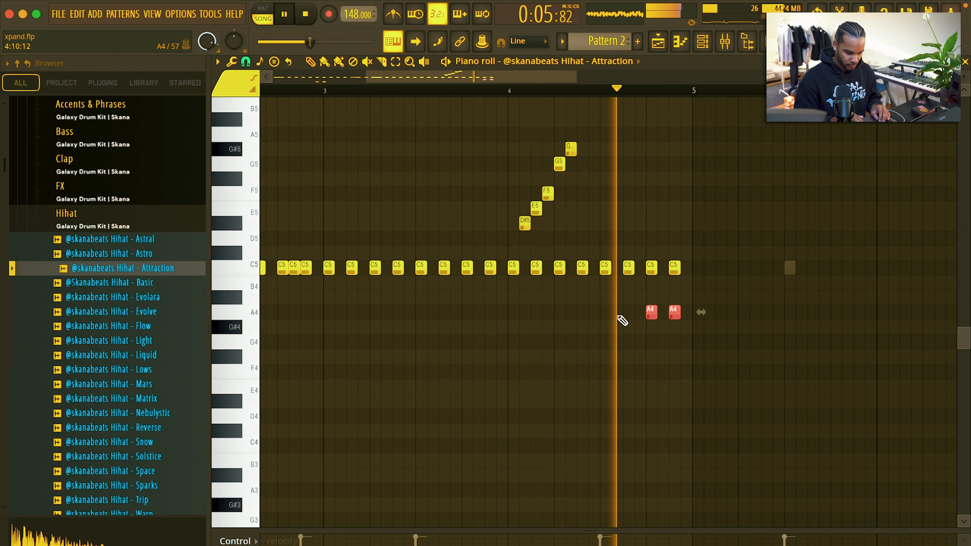
pyautogui.keyDown('super'); pyautogui.click(632, 357); pyautogui.keyUp('super')
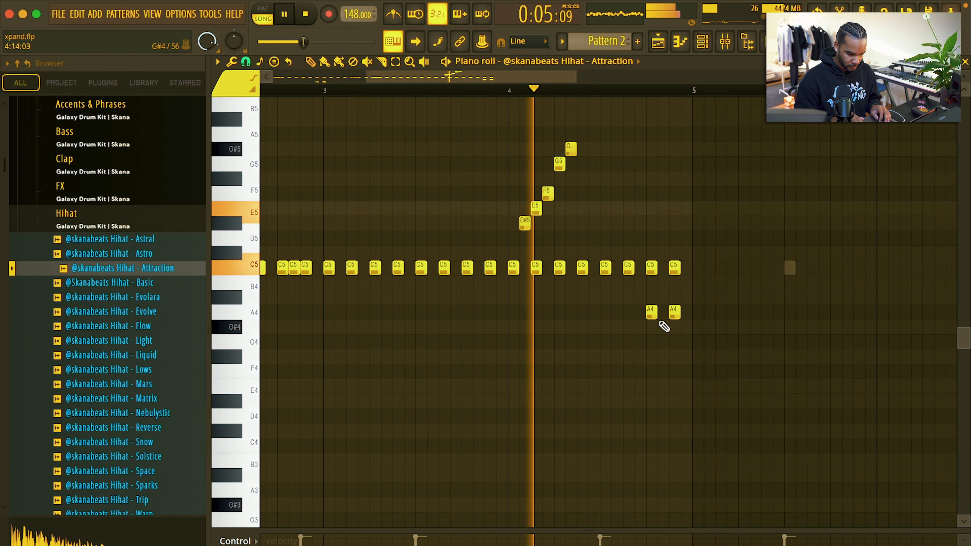
pyautogui.moveTo(672, 314); pyautogui.dragTo(674, 482)
pyautogui.moveTo(647, 312); pyautogui.dragTo(644, 473)
pyautogui.click(627, 474)
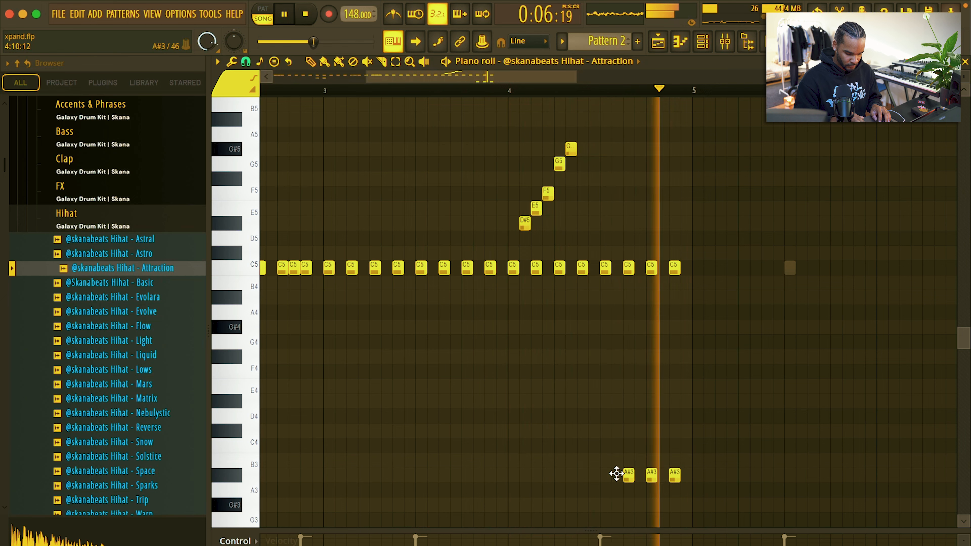
pyautogui.press('space')
pyautogui.click(605, 474)
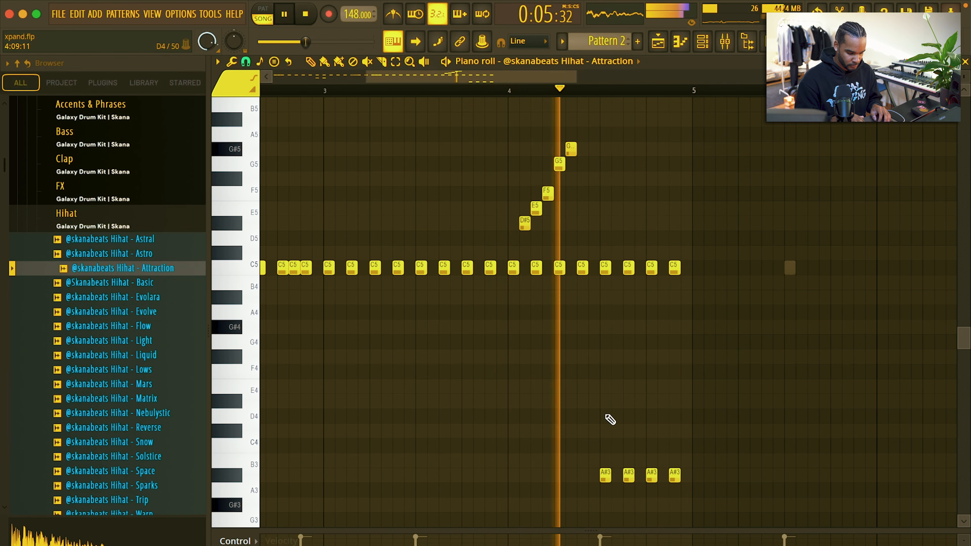
# Duplicate the whole four-bar hi-hat pattern into bars 5 to 8.
pyautogui.scroll(-3, 567, 305)
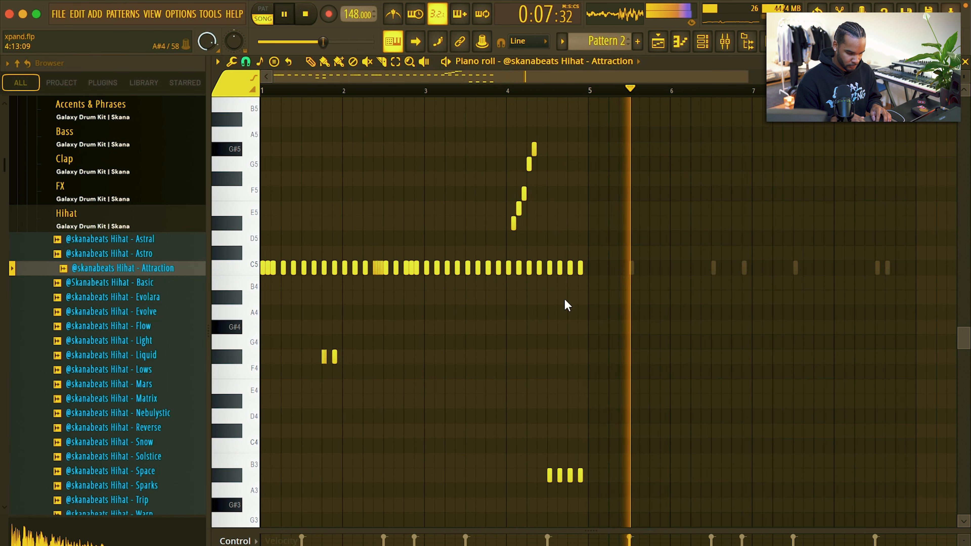
pyautogui.hotkey('ctrl', 'a')
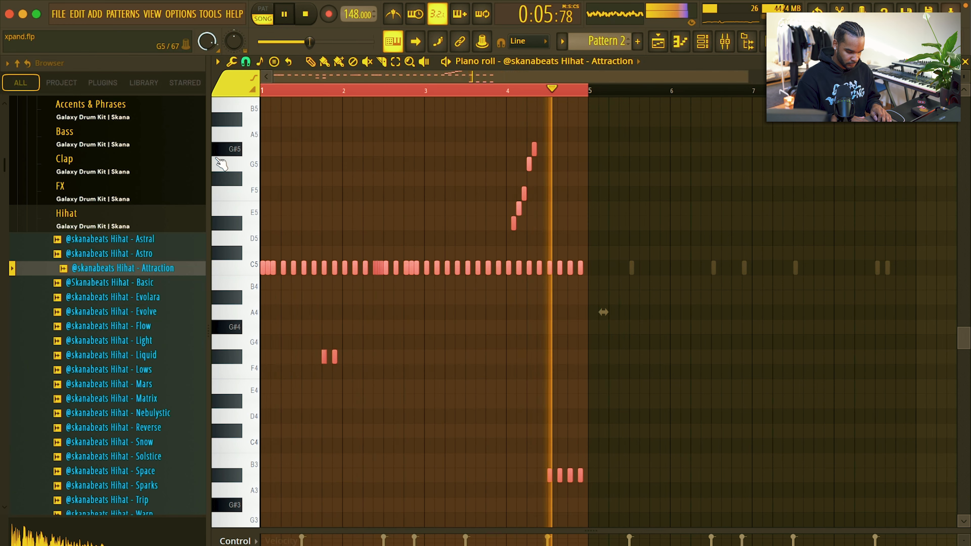
pyautogui.hotkey('ctrl', 'b')
# Add the 808 - Galactic, 808 - Comet and Kick - Andromeda samples from the Galaxy Drum Kit as channels in Pattern 2.
pyautogui.press('F6')
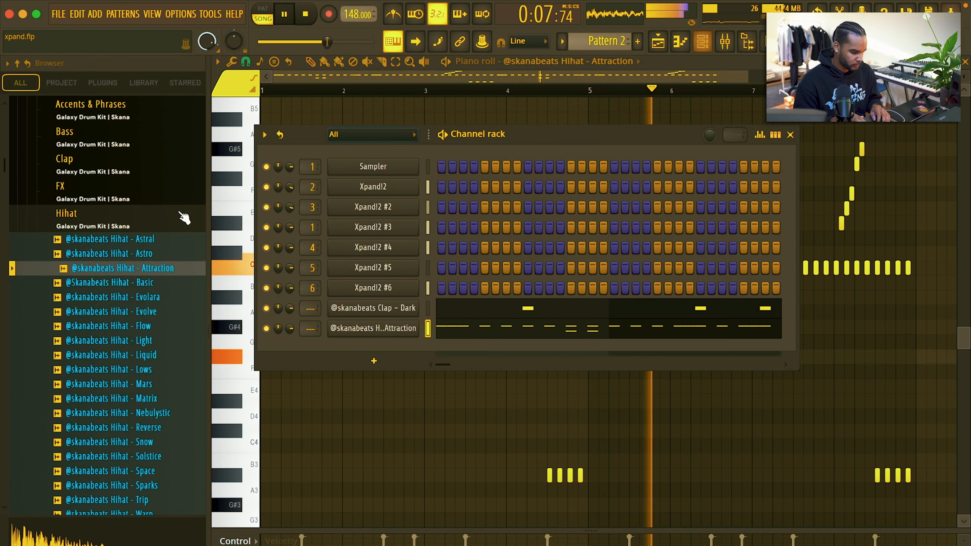
pyautogui.click(130, 229)
pyautogui.click(130, 228)
pyautogui.click(132, 225)
pyautogui.click(129, 219)
pyautogui.click(129, 219)
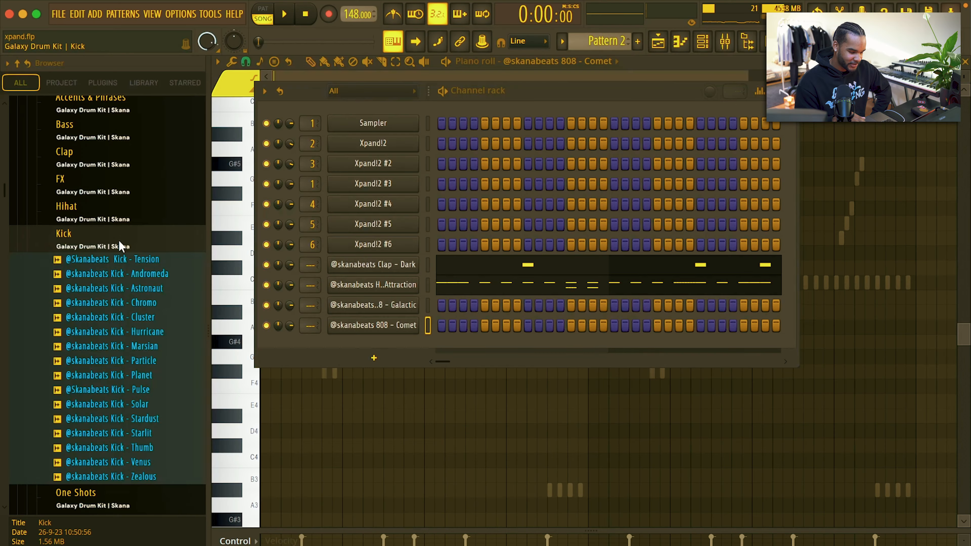
pyautogui.moveTo(138, 269); pyautogui.dragTo(336, 348)
# Draw a two-bar Kick - Andromeda pattern at C5 and repeat it across eight bars, leaving out the 2:15 and 6:15 kicks.
pyautogui.press('space')
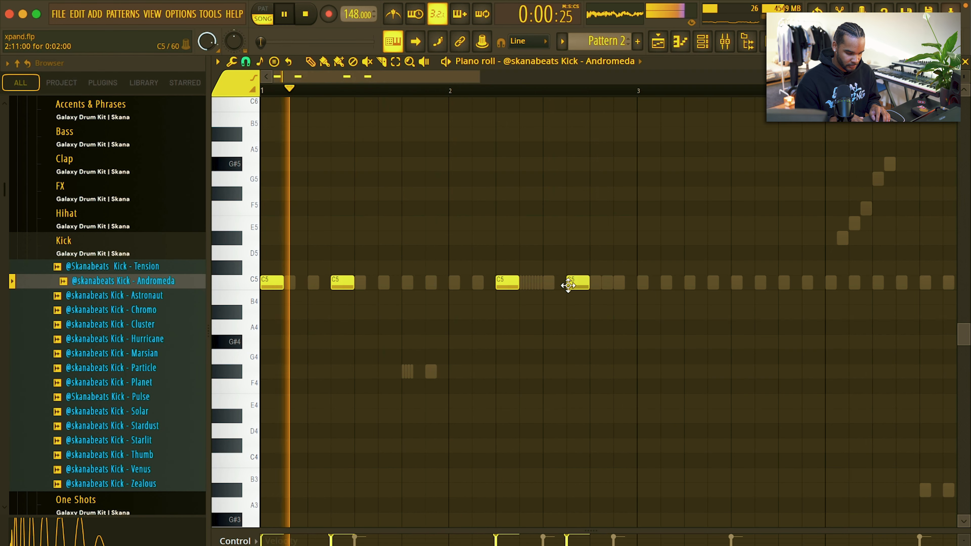
pyautogui.click(620, 283)
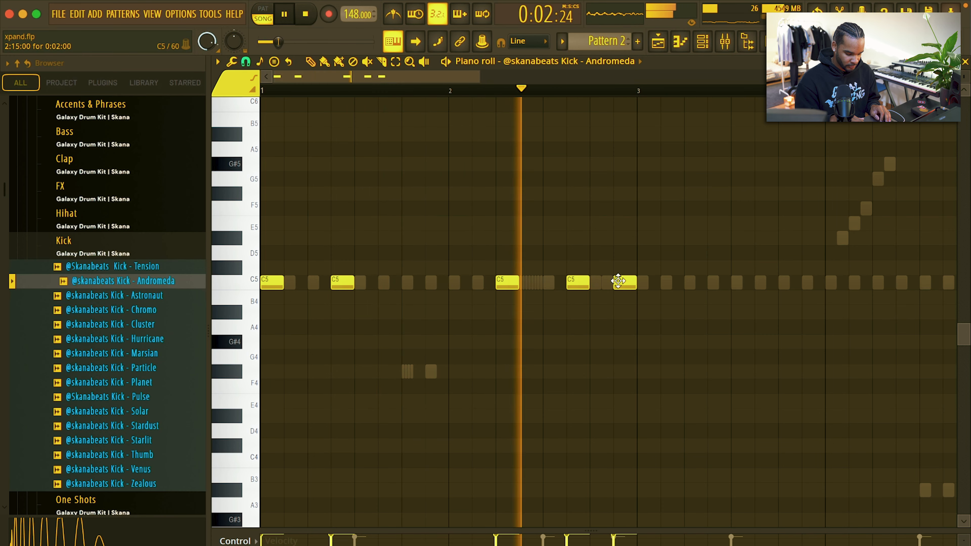
pyautogui.press('super+b')
pyautogui.press('super+d')
pyautogui.rightClick(497, 282)
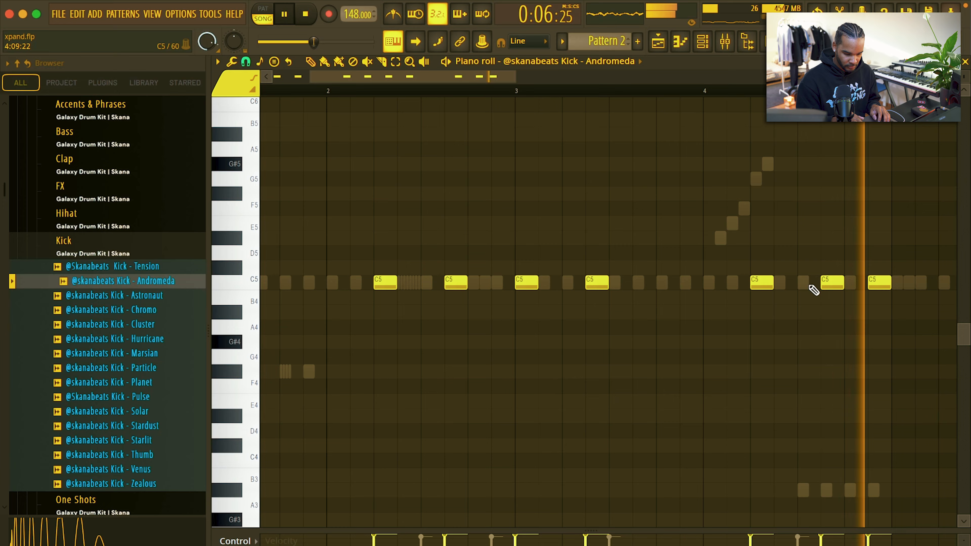
pyautogui.press('super+b')
pyautogui.press('super+d')
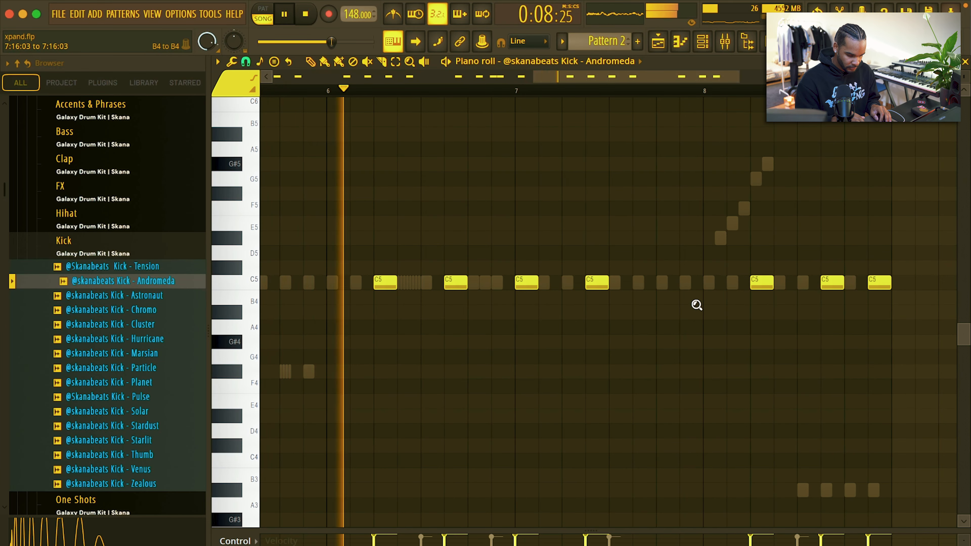
pyautogui.keyDown('super'); pyautogui.rightClick(694, 304); pyautogui.keyUp('super')
pyautogui.press('super+s')
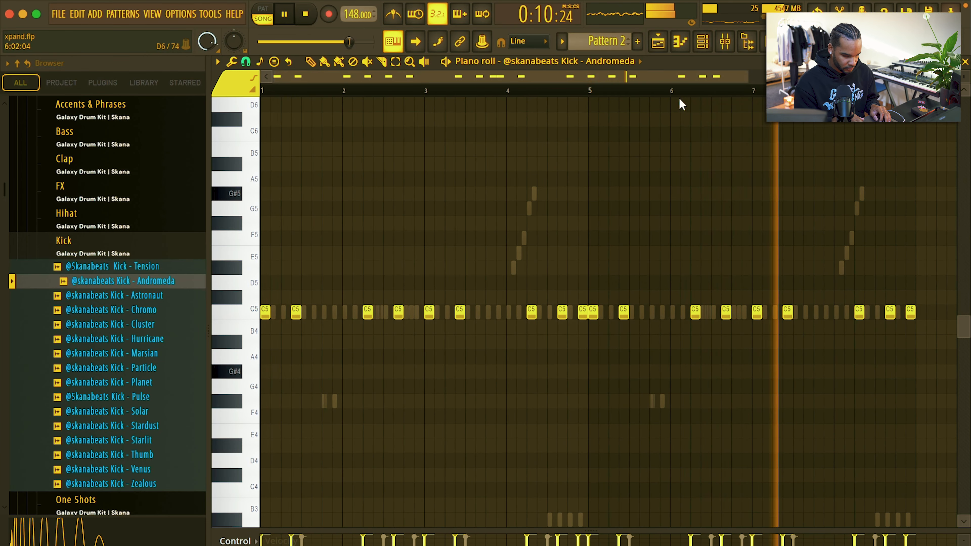
# Copy the kick notes to the 808 - Galactic channel and extend each note to meet the next one.
pyautogui.click(711, 42)
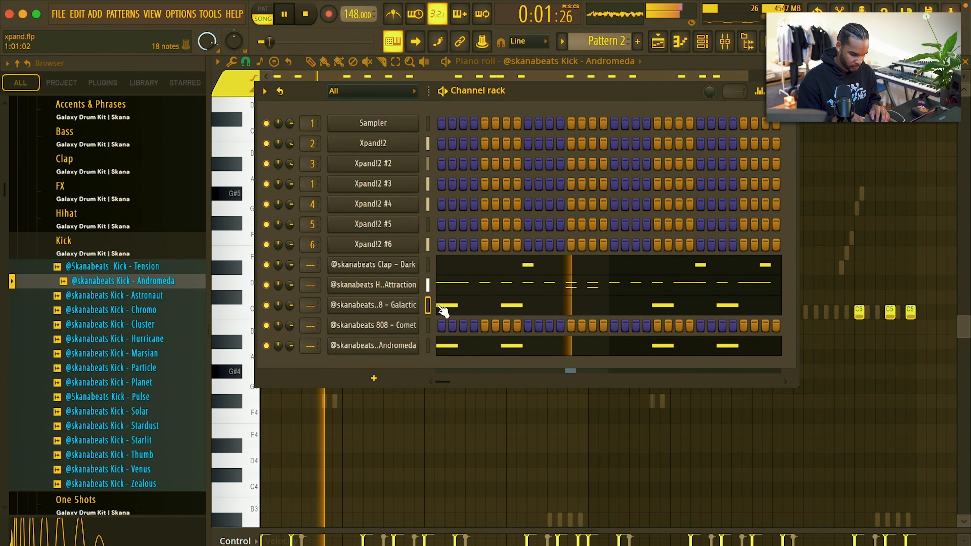
pyautogui.click(443, 308)
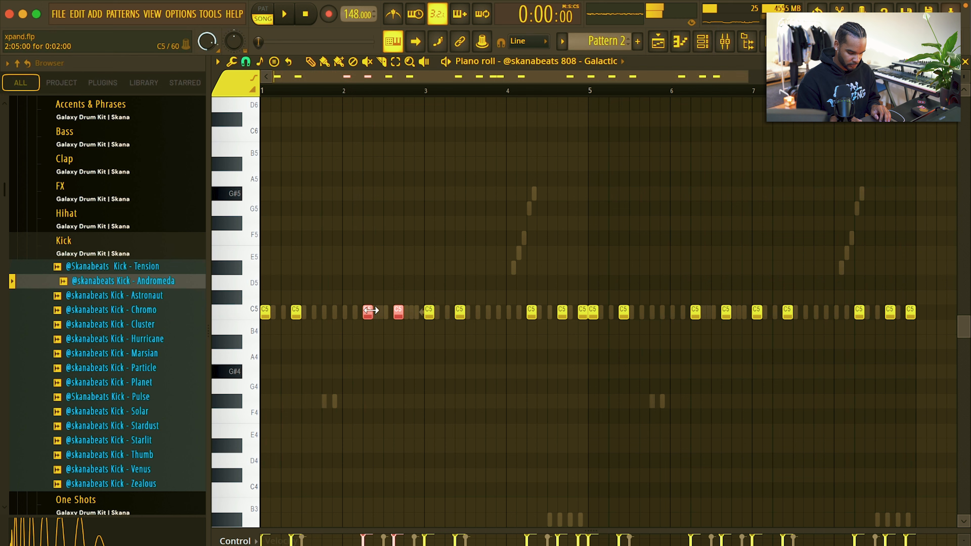
pyautogui.hotkey('ctrl', 'l')
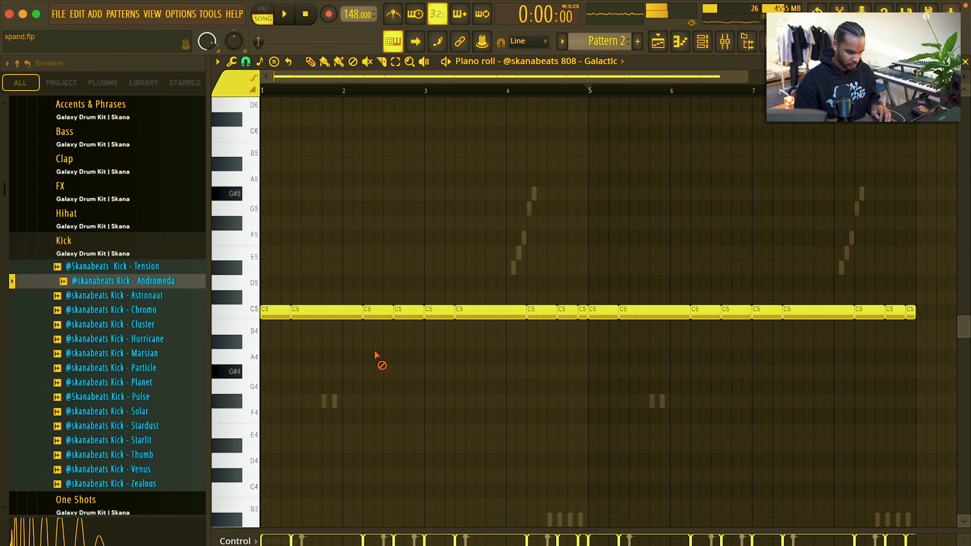
# Transpose all 808 - Galactic notes up three semitones and one octave to D#6.
pyautogui.hotkey('shift', 'Up')
pyautogui.hotkey('shift', 'Up')
pyautogui.hotkey('shift', 'Up')
pyautogui.press('space')
pyautogui.hotkey('ctrl', 'Up')
pyautogui.scroll(1, 374, 350)
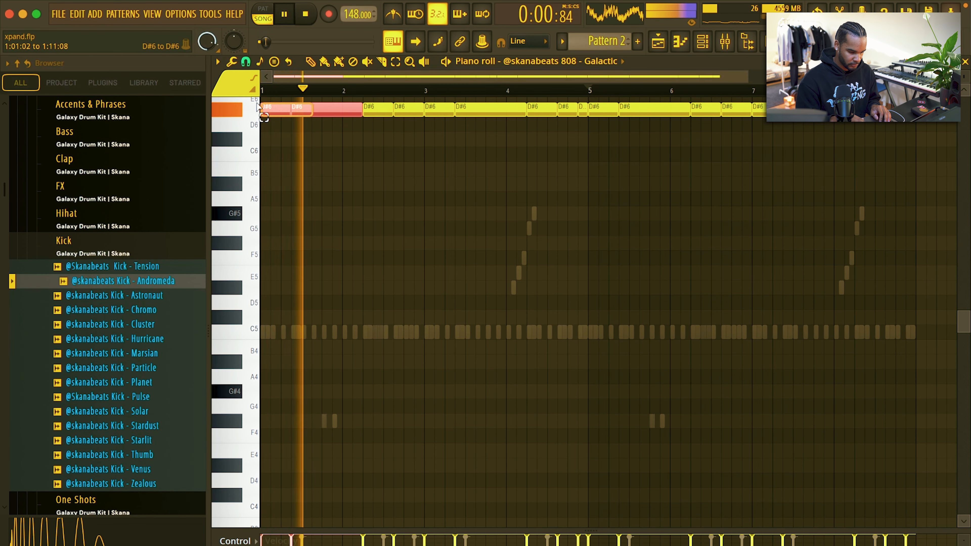
# Lower the 808 - Galactic notes one octave to D#5 and move the bar 2 notes to A#4.
pyautogui.hotkey('ctrl', 'Down')
pyautogui.press('space')
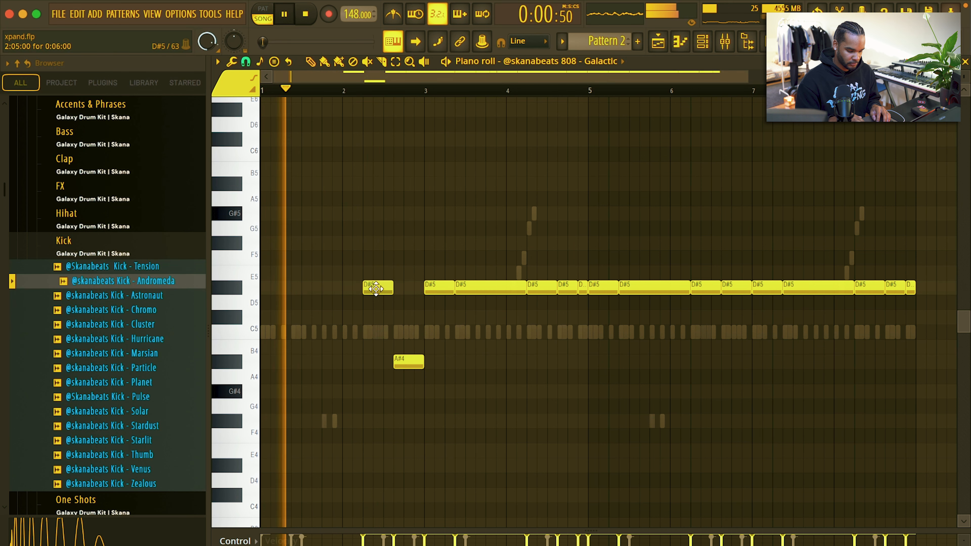
pyautogui.moveTo(373, 286); pyautogui.dragTo(373, 361)
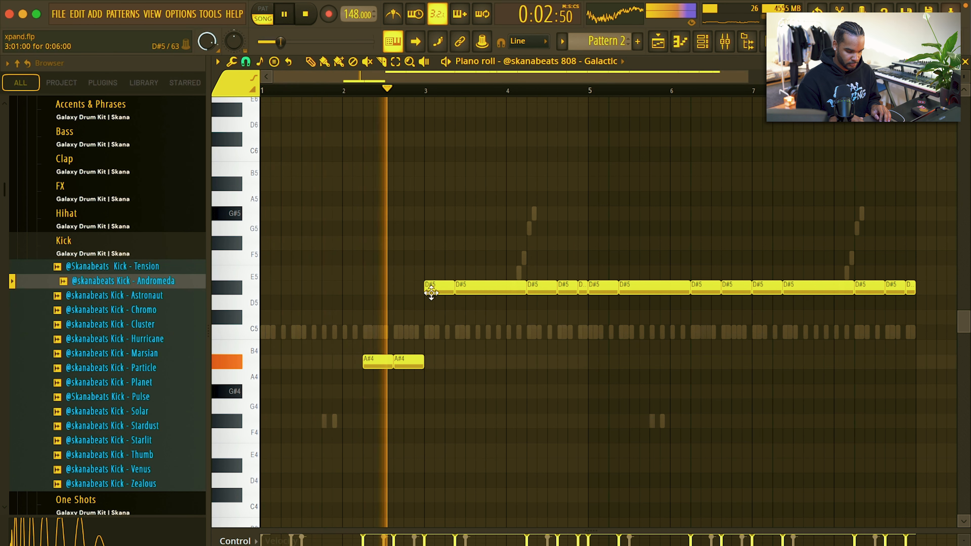
# Delete the 808 - Galactic notes in bar 3 and from bar 5 onward, keeping only the bar 2 and bar 4 phrases.
pyautogui.rightClick(440, 287)
pyautogui.rightClick(486, 289)
pyautogui.moveTo(549, 285); pyautogui.dragTo(851, 296)
pyautogui.press('Delete')
pyautogui.press('super+a')
pyautogui.press('Delete')
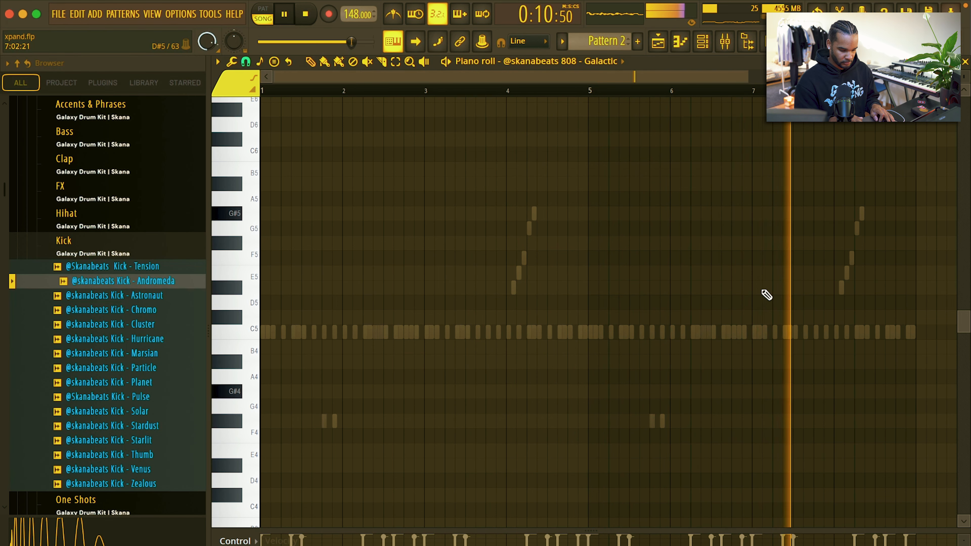
pyautogui.press('super+z')
pyautogui.moveTo(744, 285); pyautogui.dragTo(920, 301)
pyautogui.press('Delete')
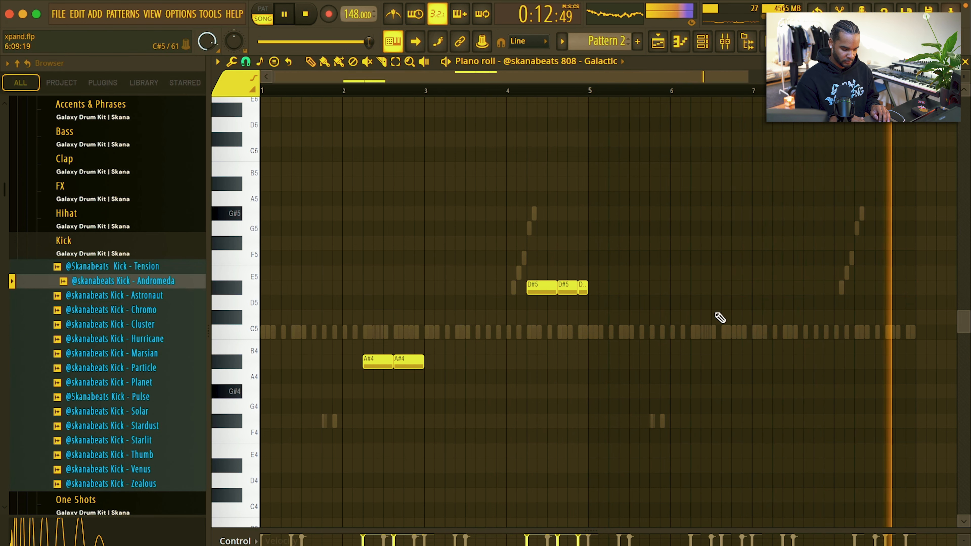
# Paste the four-bar 808 - Galactic phrase so that it repeats over bars 5 to 8.
pyautogui.press('super+v')
pyautogui.moveTo(763, 288); pyautogui.dragTo(875, 293)
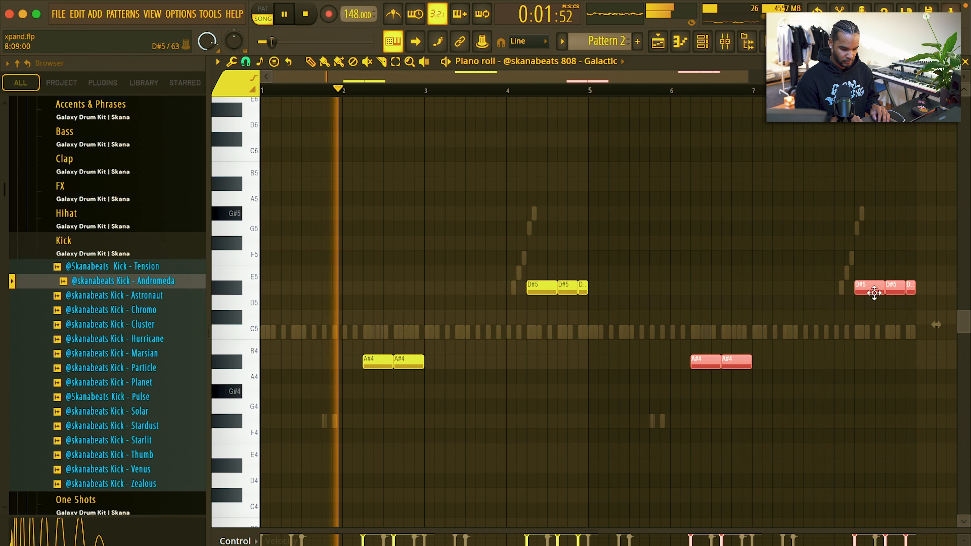
pyautogui.keyDown('super'); pyautogui.click(845, 284); pyautogui.keyUp('super')
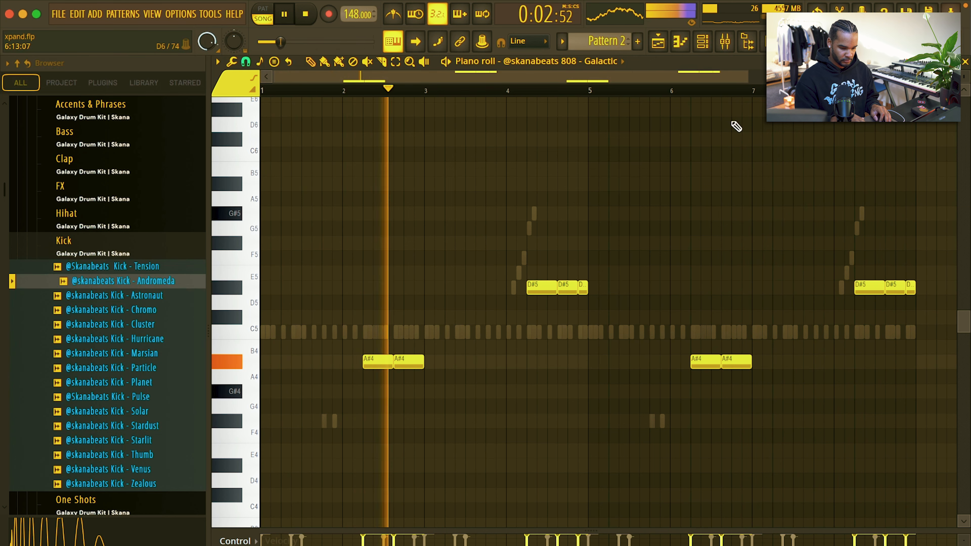
# Replace the 808 - Comet channel's sample with 808 - Upgrade from the Galaxy Drum Kit.
pyautogui.click(703, 42)
pyautogui.scroll(10, 130, 323)
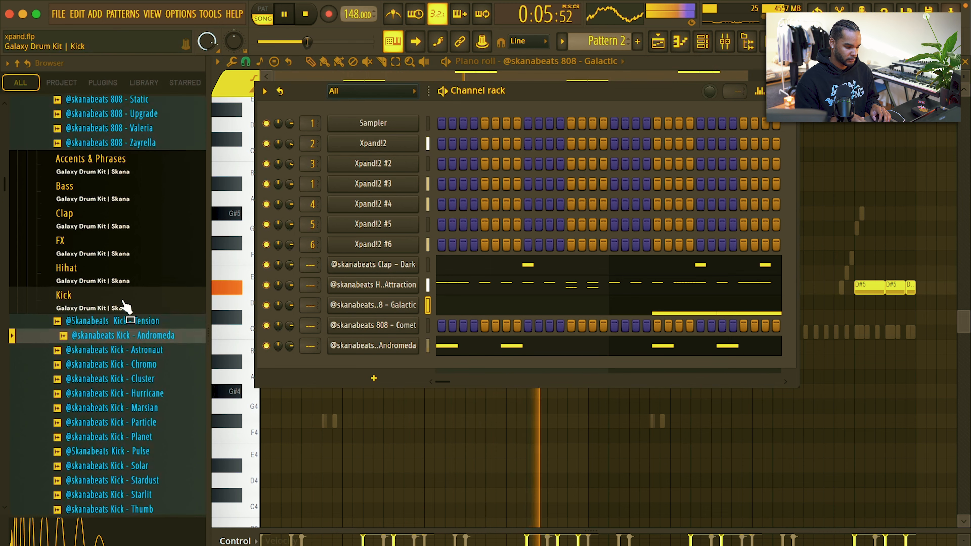
pyautogui.click(153, 263)
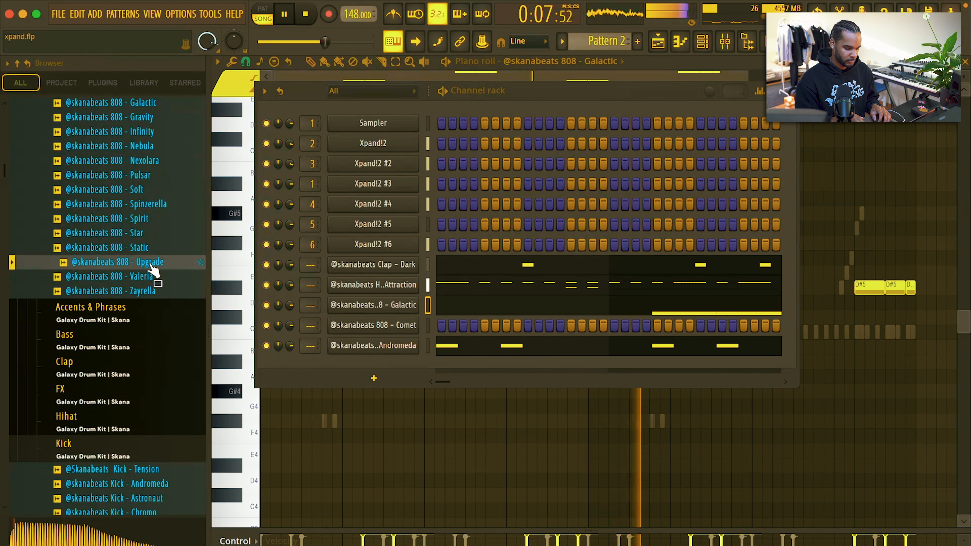
pyautogui.moveTo(389, 320); pyautogui.dragTo(386, 327)
pyautogui.rightClick(415, 326)
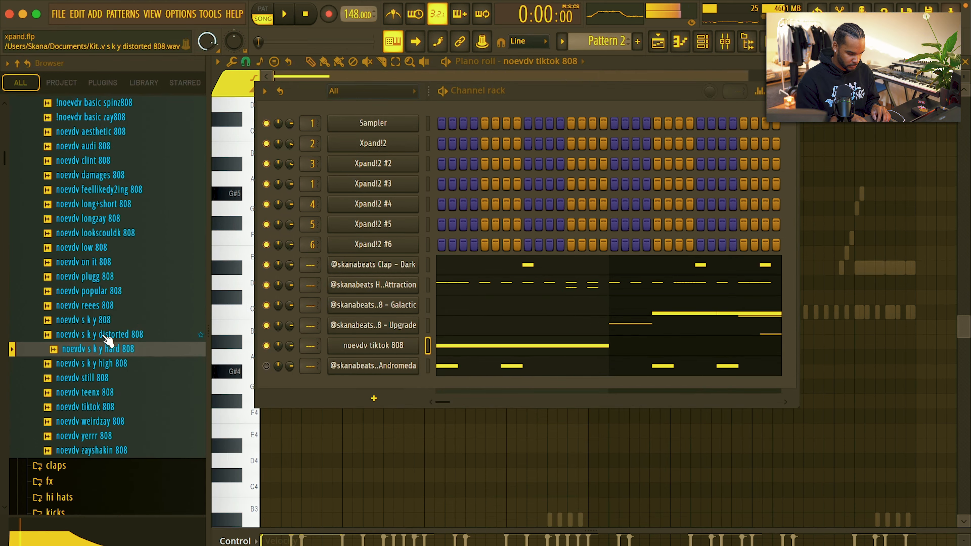
# Replace the noevdv tiktok 808 channel's sample with noevdv popular 808 and open its notes for editing.
pyautogui.click(99, 306)
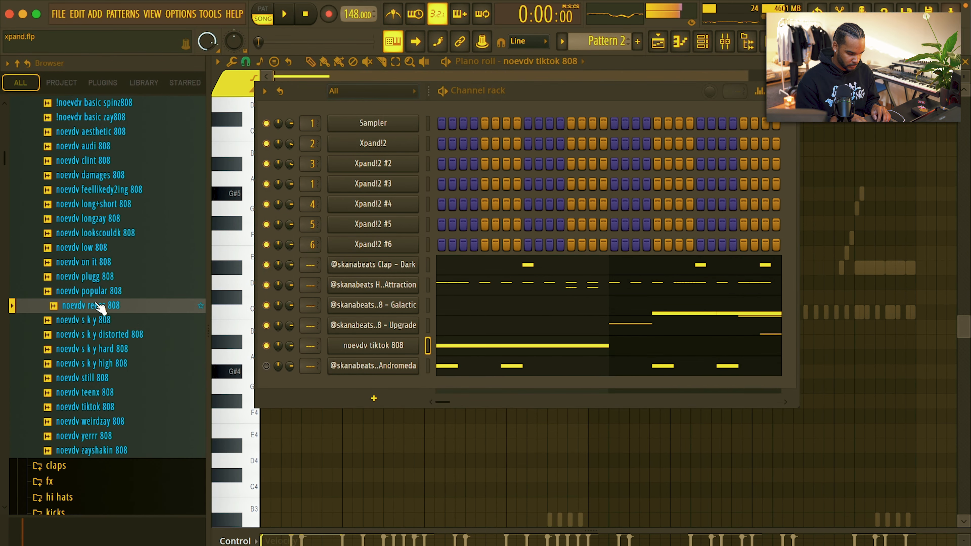
pyautogui.click(103, 293)
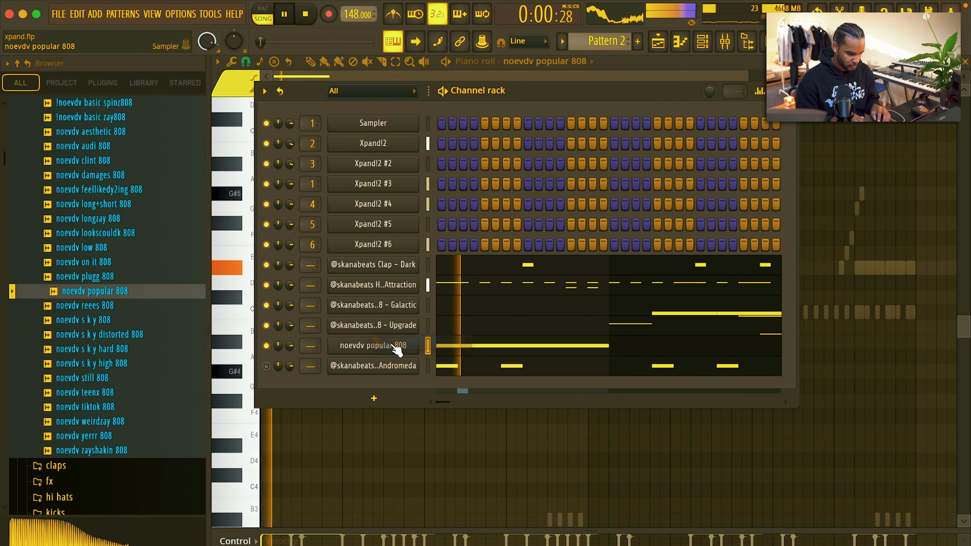
pyautogui.click(467, 349)
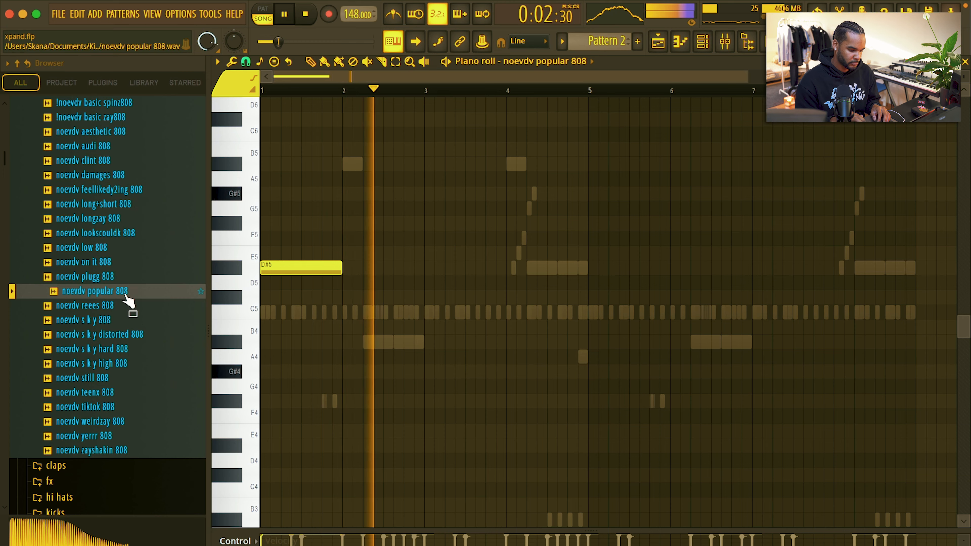
# Split the bar 1 D#5 note of noevdv popular 808 in two and place a matching pair at A#4 in bar 3.
pyautogui.scroll(-10, 128, 302)
pyautogui.scroll(5, 127, 302)
pyautogui.press('space')
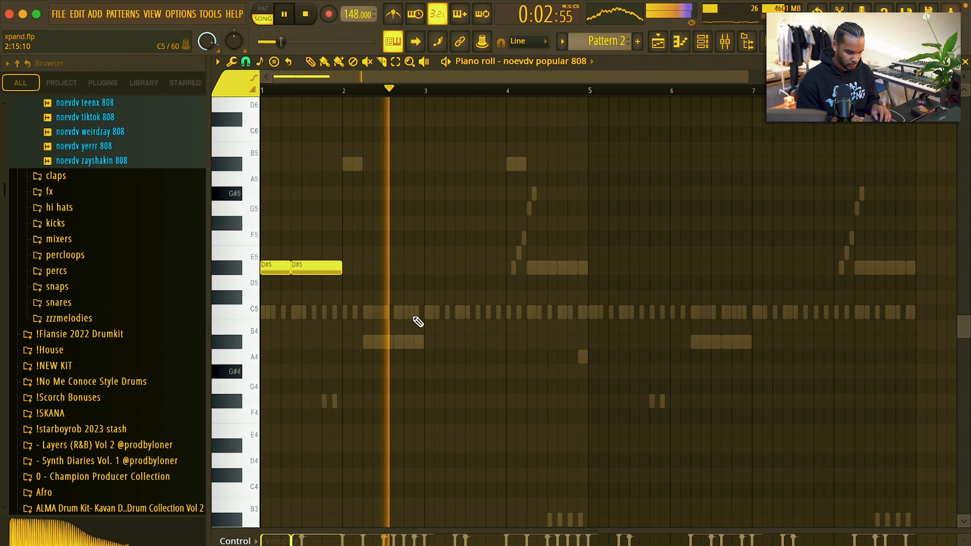
pyautogui.click(427, 283)
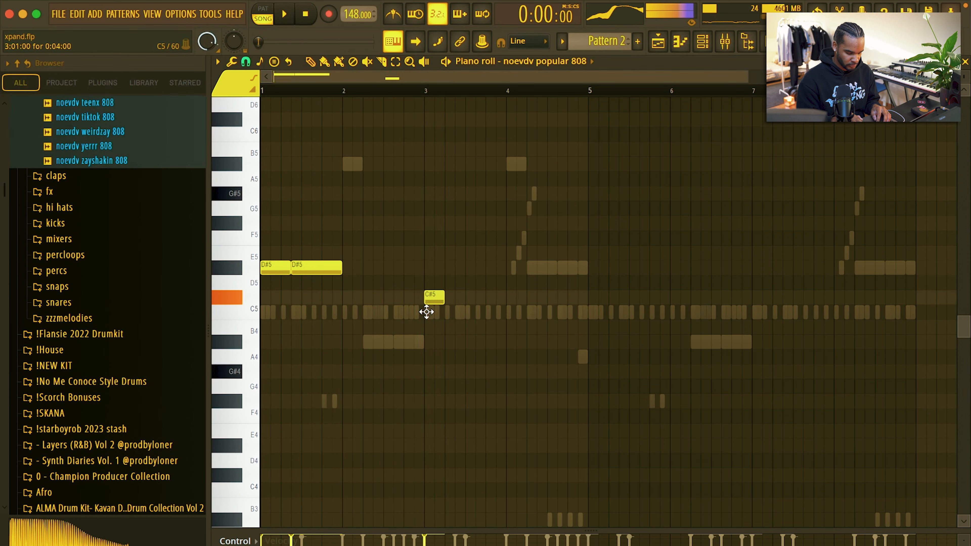
pyautogui.press('space')
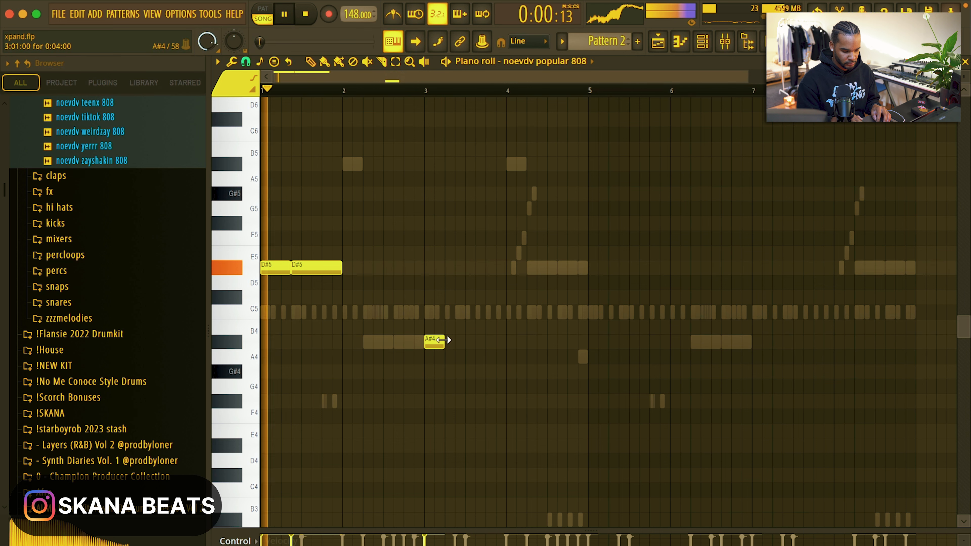
pyautogui.rightClick(429, 342)
pyautogui.press('super+b')
pyautogui.moveTo(388, 270); pyautogui.dragTo(467, 343)
pyautogui.rightClick(473, 285)
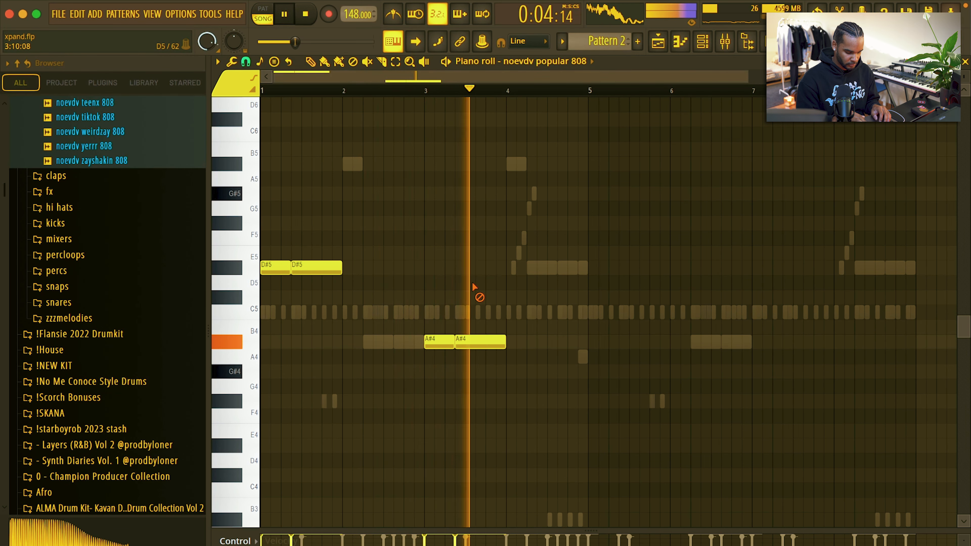
# Duplicate the four-bar noevdv popular 808 phrase over bars 5 to 8 and save the project.
pyautogui.press('super+b')
pyautogui.moveTo(529, 266); pyautogui.dragTo(605, 267)
pyautogui.rightClick(603, 227)
pyautogui.press('super+s')
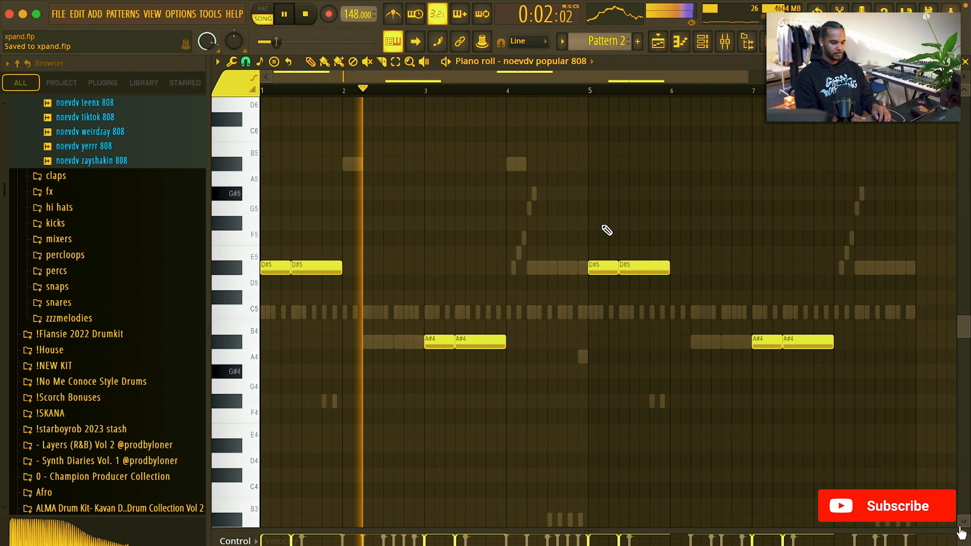
# Raise the A#4 note pairs in bars 3 and 7 of noevdv popular 808 one semitone to B4.
pyautogui.moveTo(502, 302); pyautogui.dragTo(449, 352)
pyautogui.hotkey('shift', 'Up')
pyautogui.moveTo(740, 332); pyautogui.dragTo(839, 348)
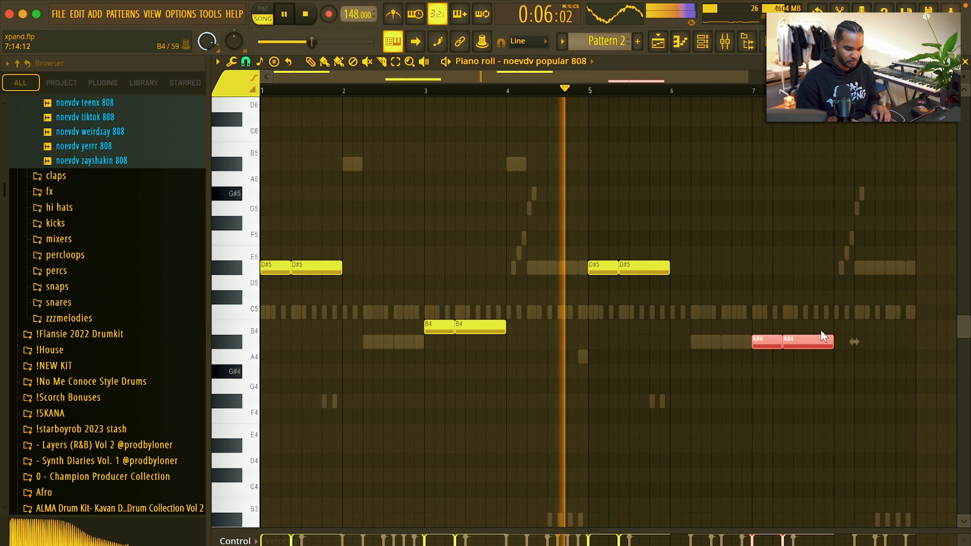
pyautogui.hotkey('shift', 'Up')
pyautogui.rightClick(770, 230)
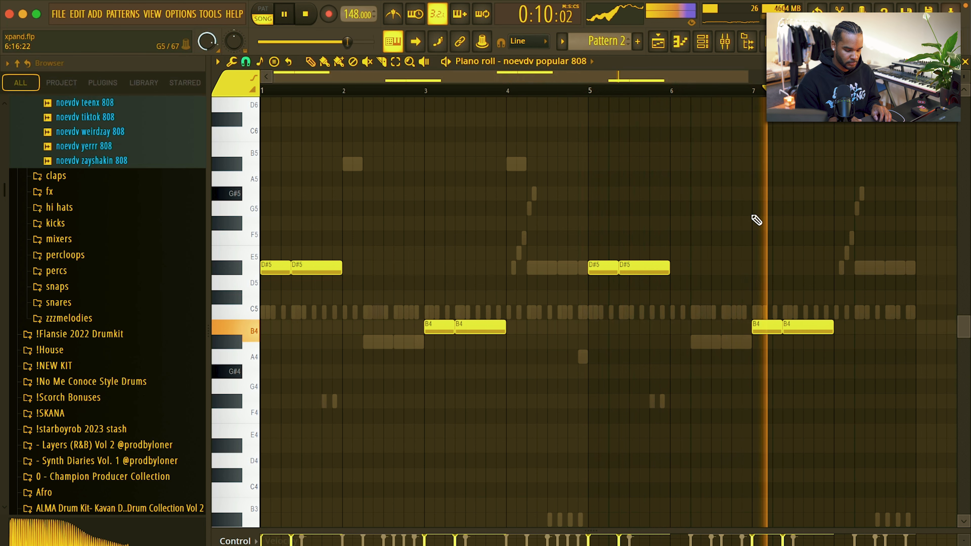
# Delete the two A#5 notes from the 808 - Upgrade channel and repeat its remaining four-bar phrase over bars 5 to 8.
pyautogui.click(555, 64)
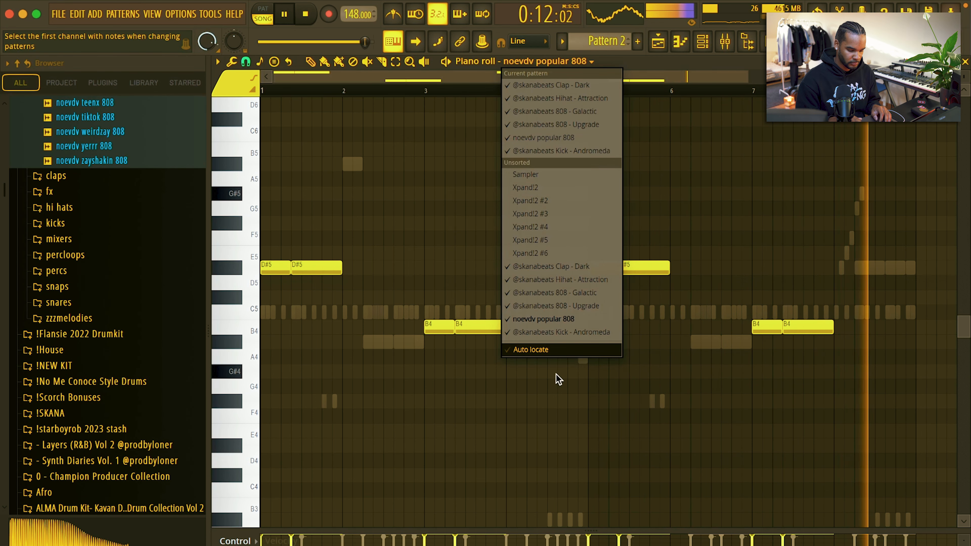
pyautogui.click(585, 306)
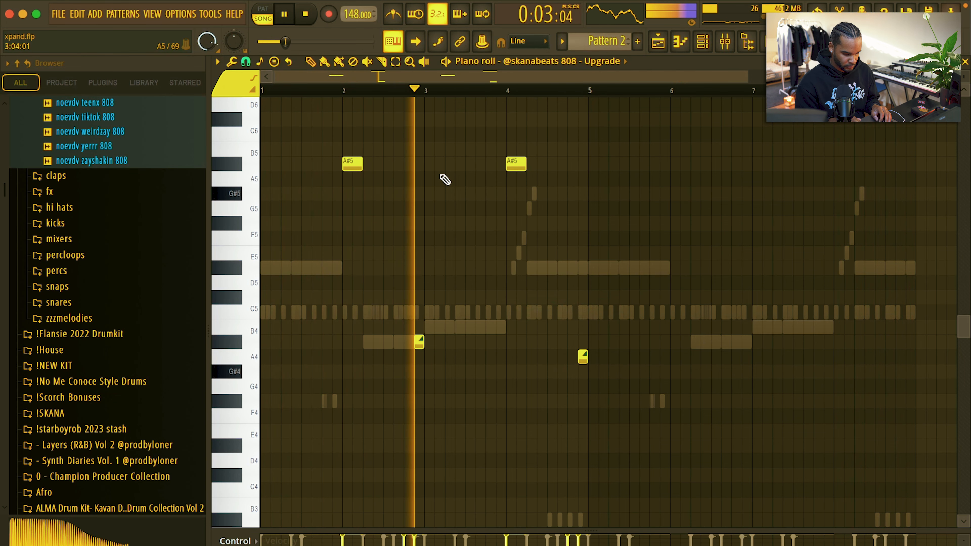
pyautogui.rightClick(351, 163)
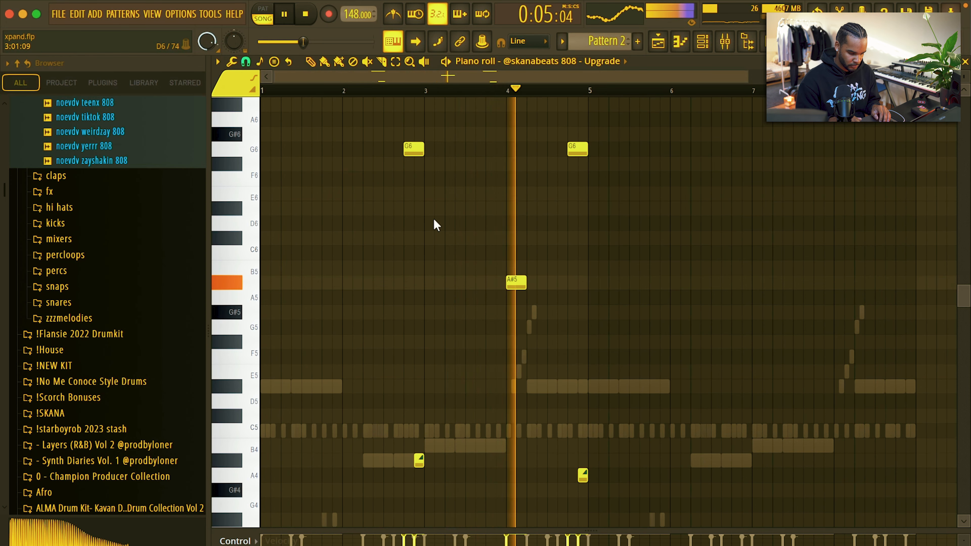
pyautogui.rightClick(520, 167)
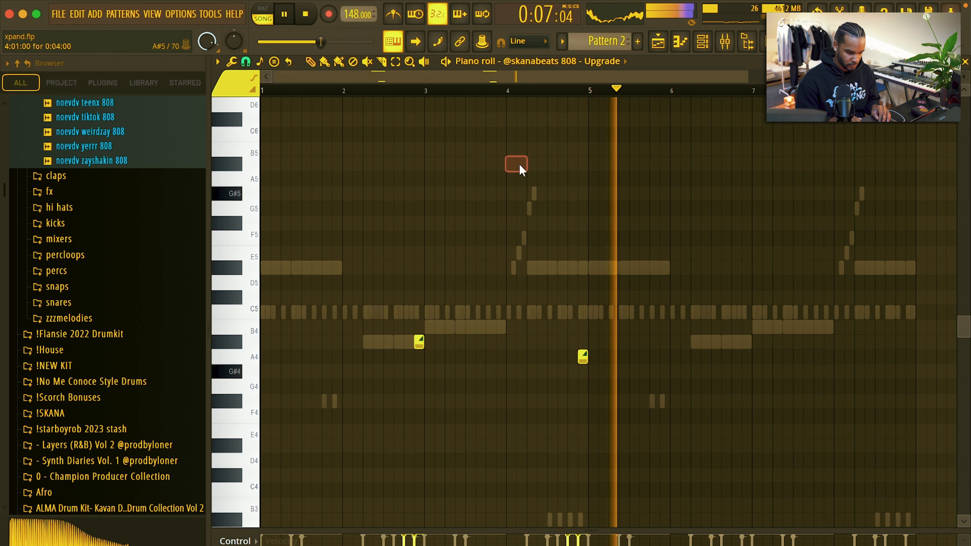
pyautogui.moveTo(594, 92); pyautogui.dragTo(246, 122)
pyautogui.press('super+b')
pyautogui.press('super+d')
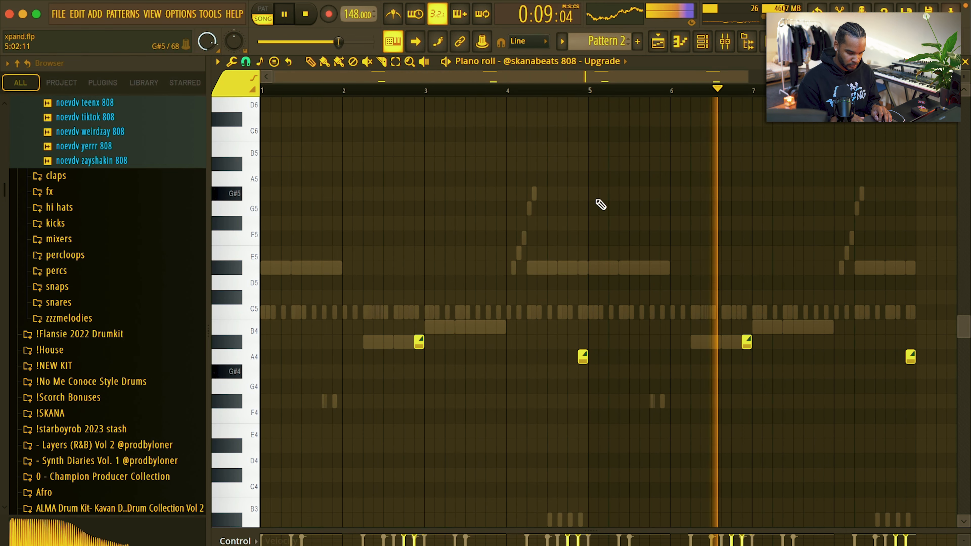
# Lower the bar 8 notes of 808 - Galactic to B4, replacing the short last note by extending the one before it.
pyautogui.press('Down')
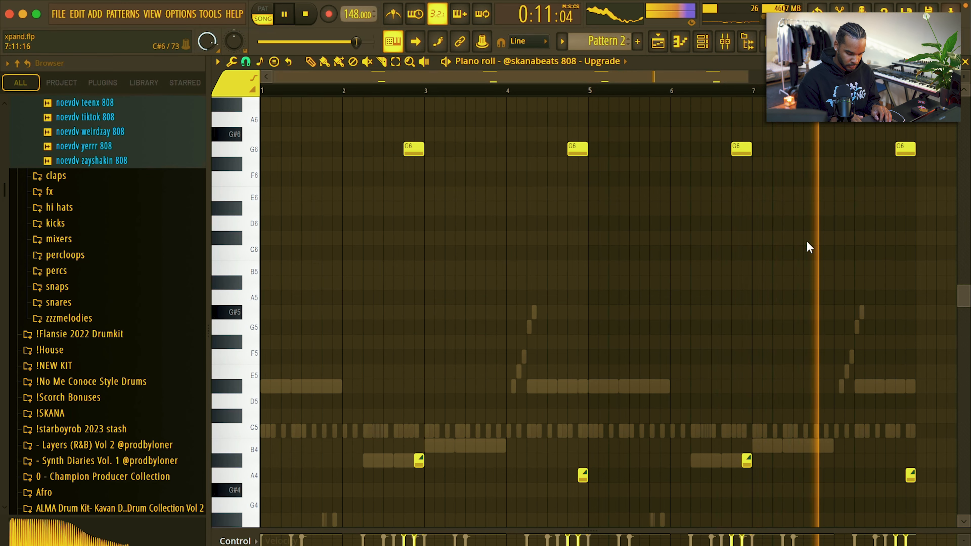
pyautogui.press('Down')
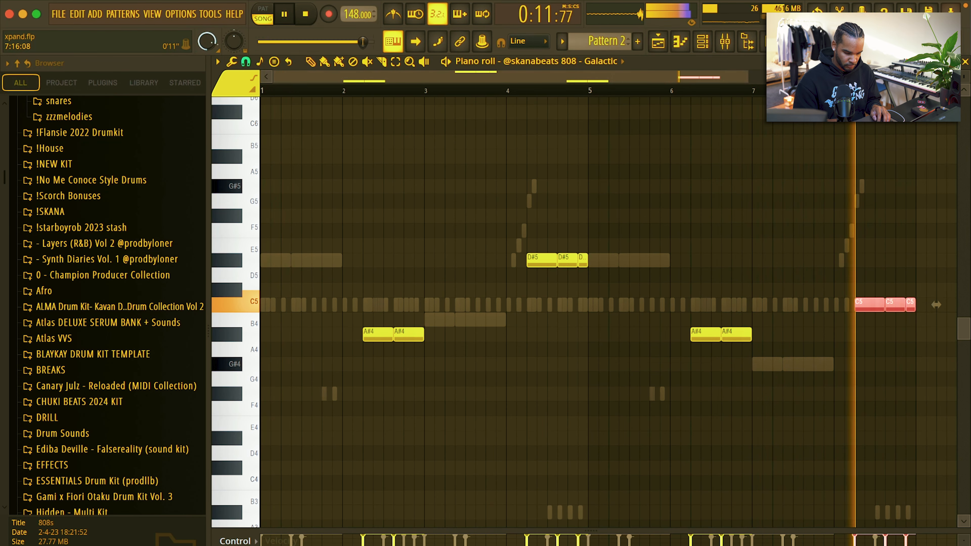
pyautogui.hotkey('shift', 'Down')
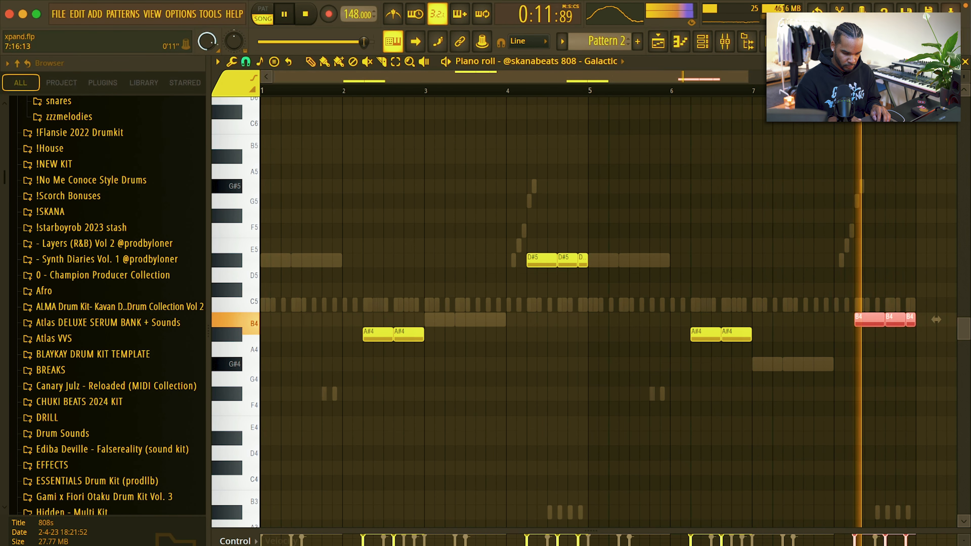
pyautogui.press('super+d')
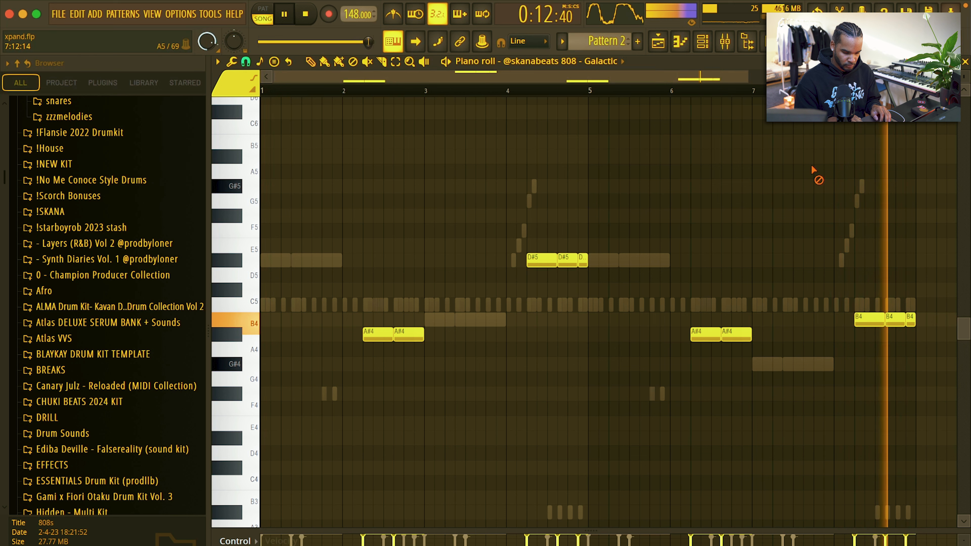
pyautogui.click(911, 322)
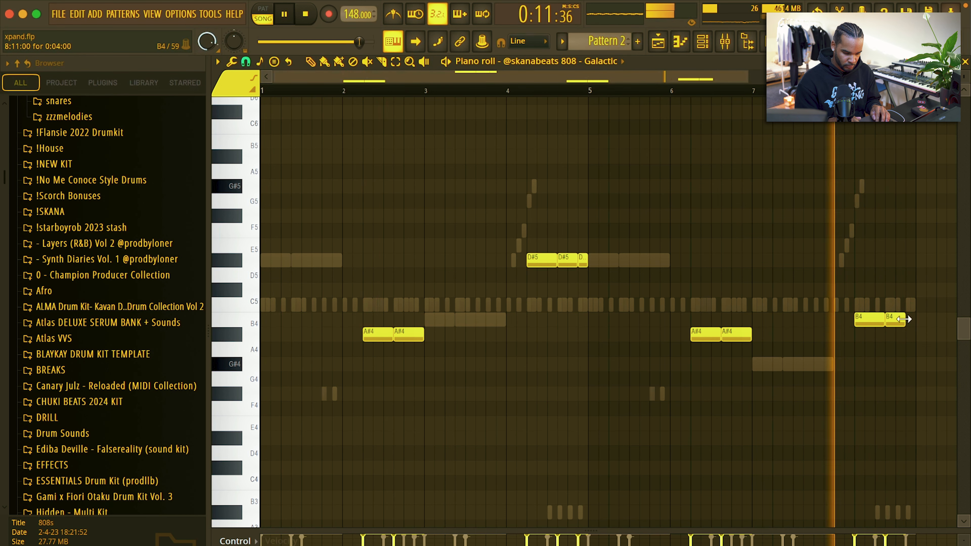
pyautogui.moveTo(906, 320); pyautogui.dragTo(912, 319)
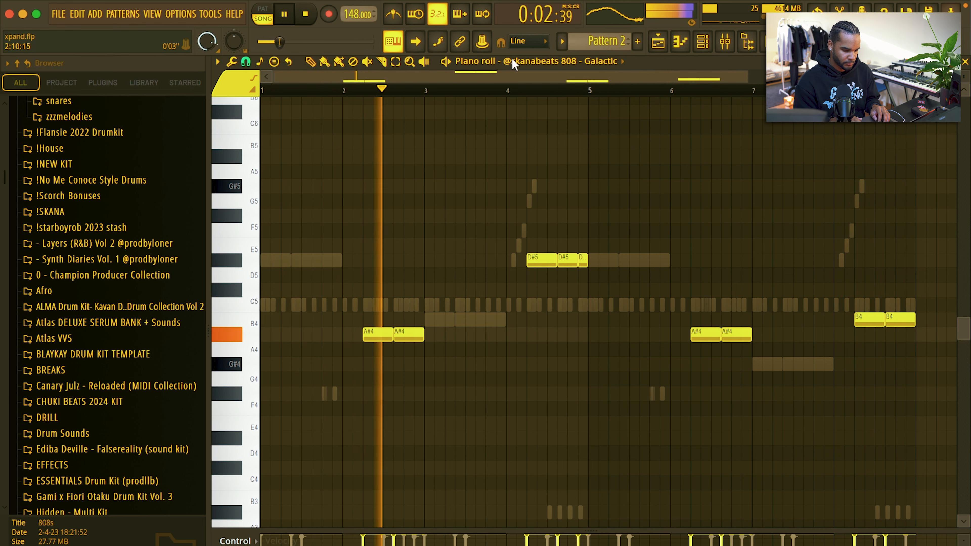
# Select Pattern 1 in the playlist and solo the 808 - Upgrade mixer track to check its sound.
pyautogui.press('F5')
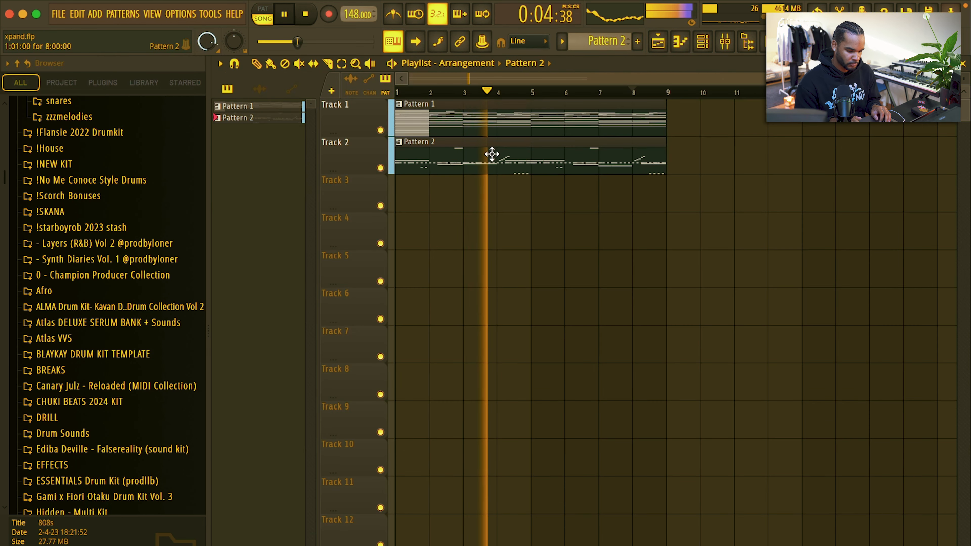
pyautogui.click(482, 115)
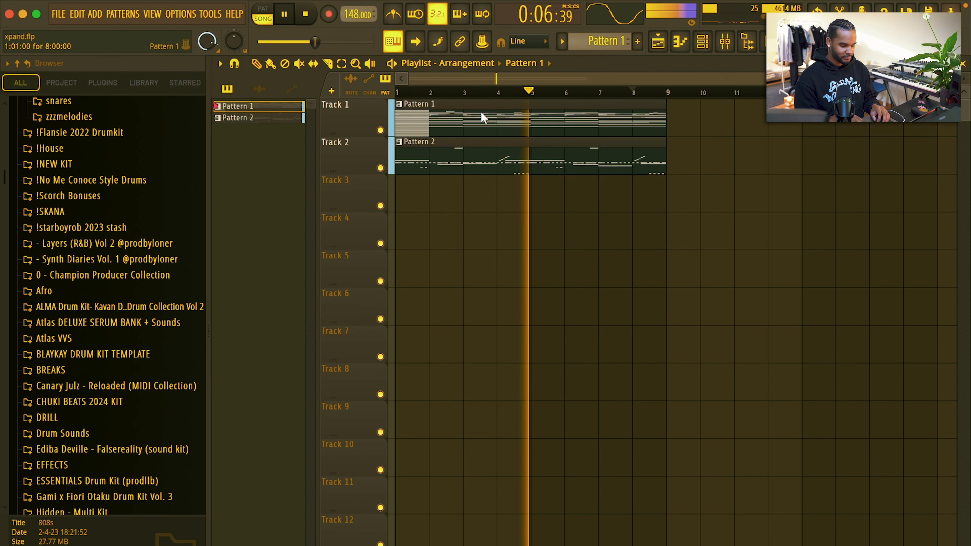
pyautogui.press('F9')
pyautogui.rightClick(536, 192)
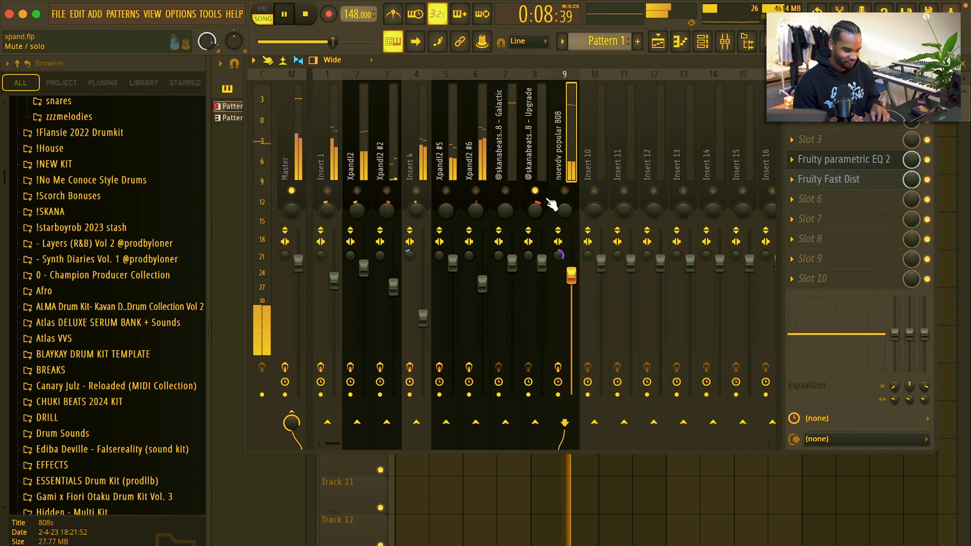
pyautogui.press('F9')
# Transpose Pattern 1's selected Sampler and Xpand!2 channels down in semitones.
pyautogui.moveTo(454, 159); pyautogui.dragTo(721, 160)
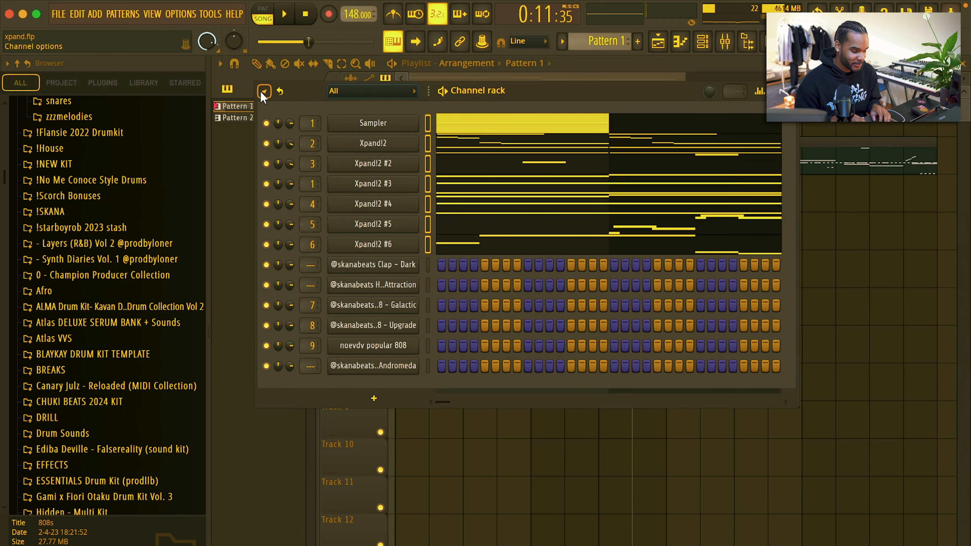
pyautogui.click(263, 92)
pyautogui.click(301, 258)
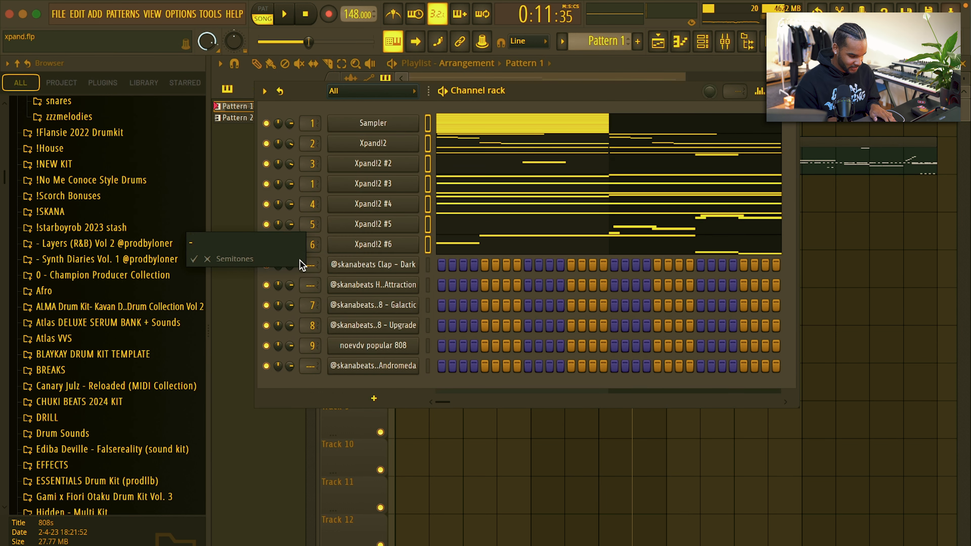
# Transpose the 808 - Galactic, 808 - Upgrade and noevdv popular 808 channels of Pattern 2 down one semitone.
pyautogui.doubleClick(853, 165)
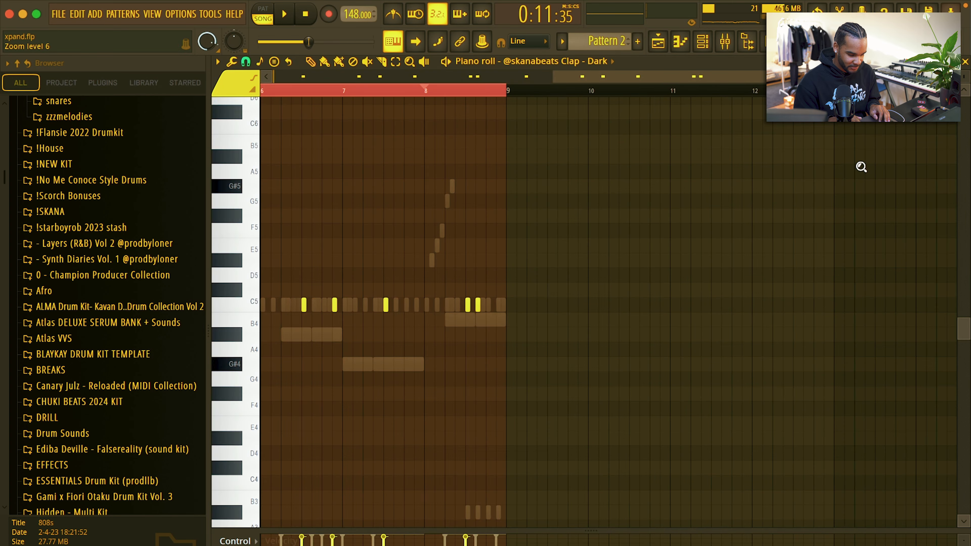
pyautogui.click(696, 42)
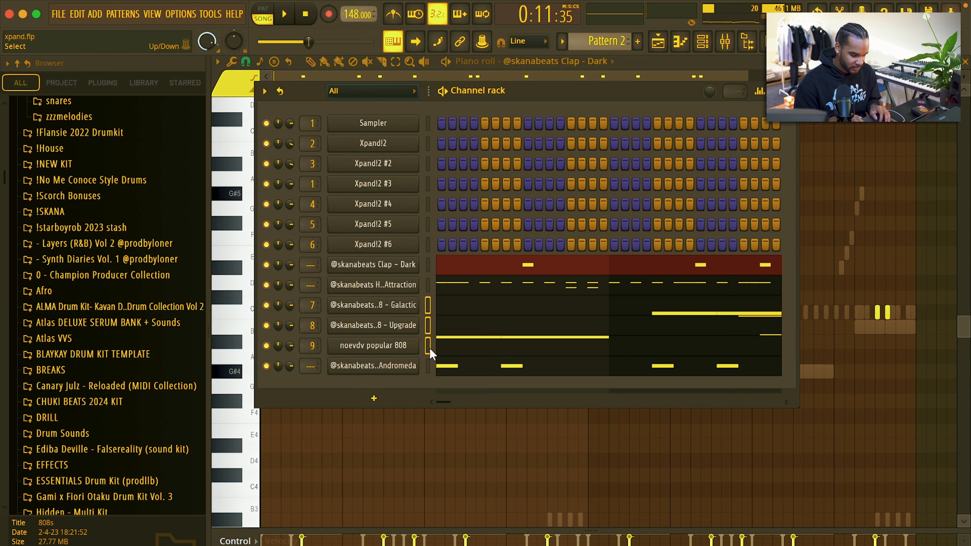
pyautogui.click(264, 91)
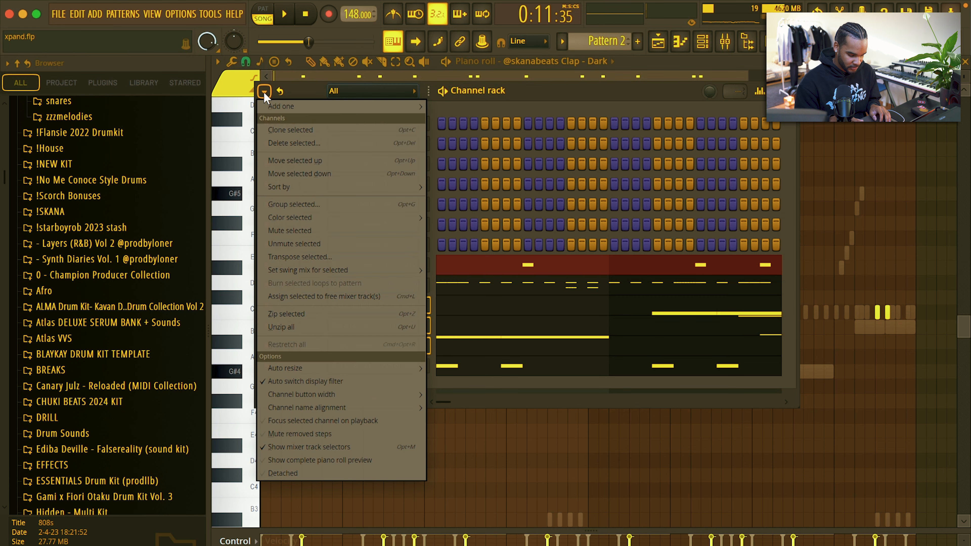
pyautogui.click(279, 256)
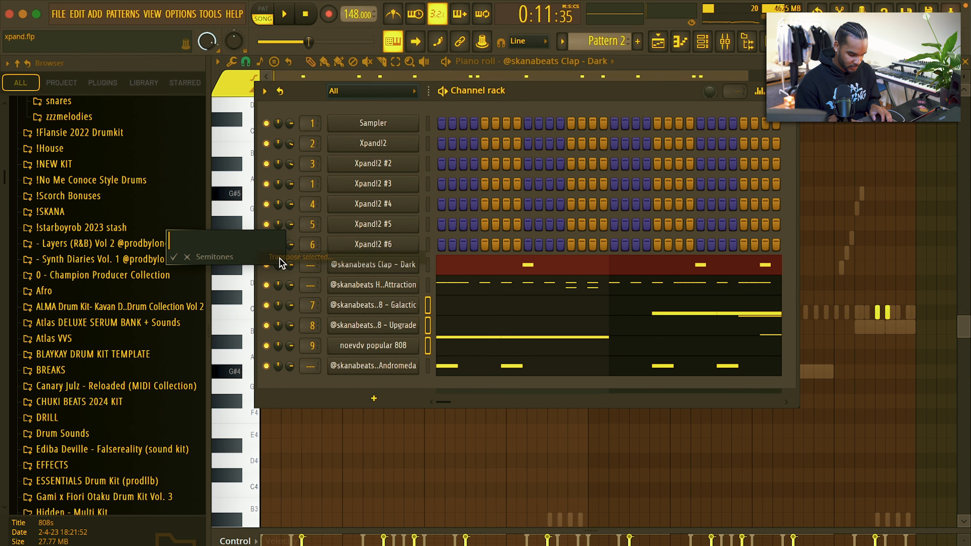
pyautogui.press('F6')
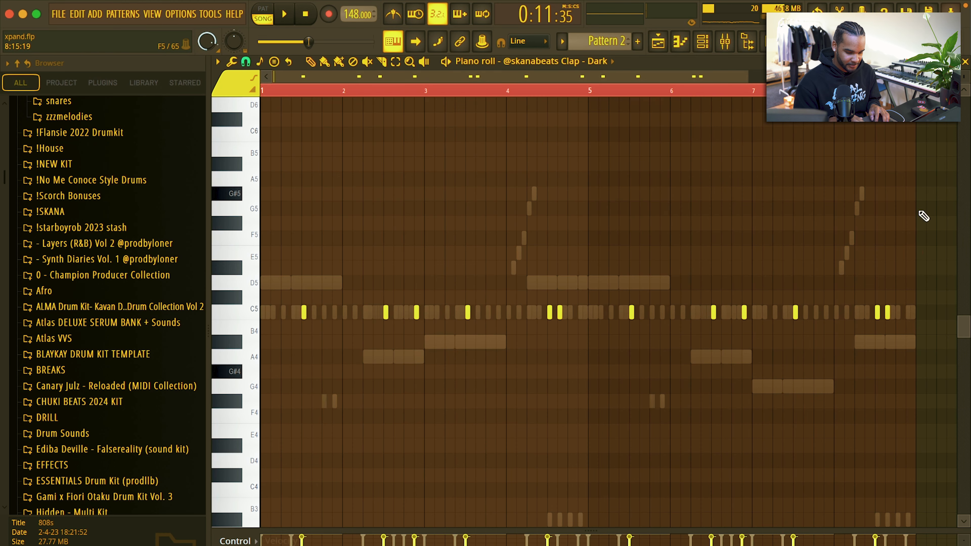
pyautogui.click(964, 62)
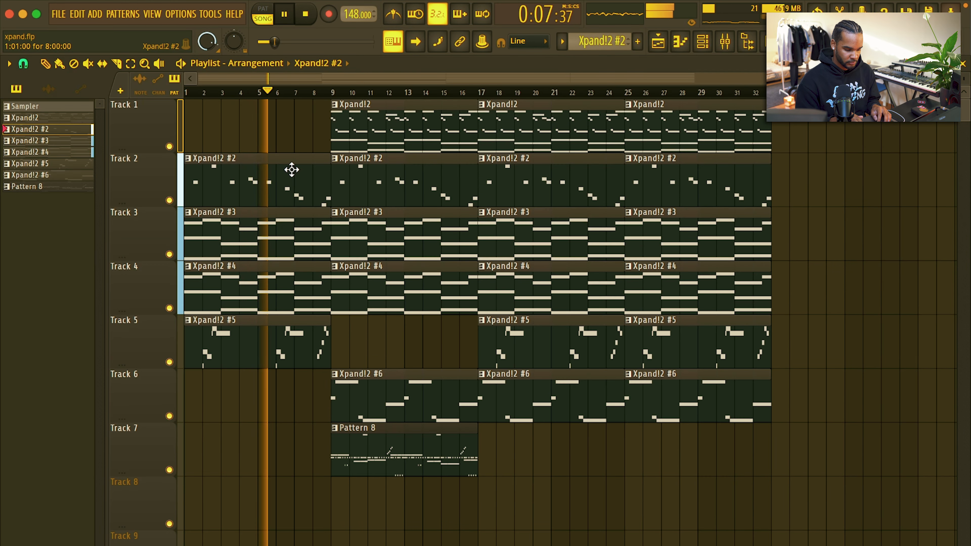
# Delete the Xpand!2 #2 clip at bar 1, the Xpand!2 #6 clip at bar 9 and the Xpand!2 #5 clip at bar 17.
pyautogui.rightClick(292, 169)
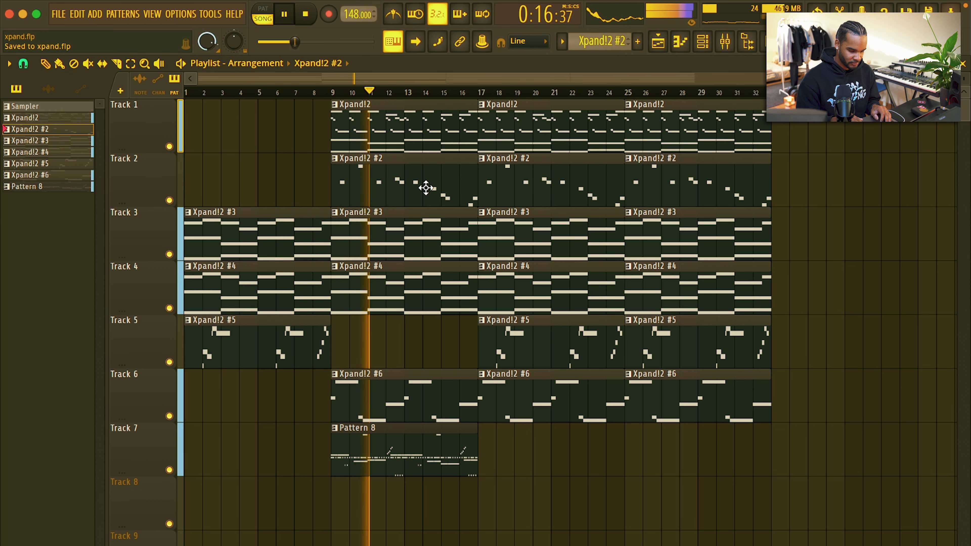
pyautogui.rightClick(401, 384)
pyautogui.rightClick(520, 340)
# Duplicate the Pattern 8 clip to bar 17 and delete the Xpand!2 #2 clips from bars 9 to 24.
pyautogui.rightClick(427, 445)
pyautogui.hotkey('ctrl', 'b')
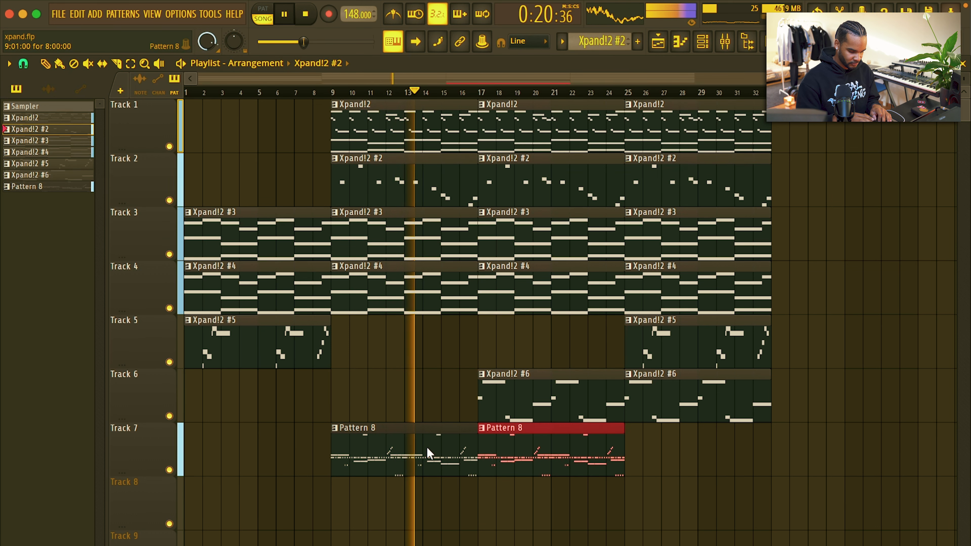
pyautogui.rightClick(427, 194)
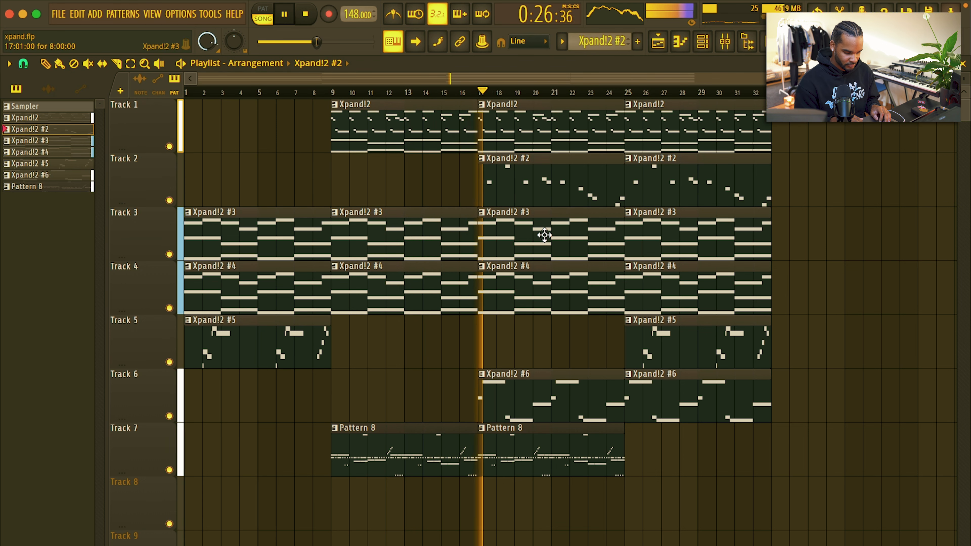
pyautogui.rightClick(542, 178)
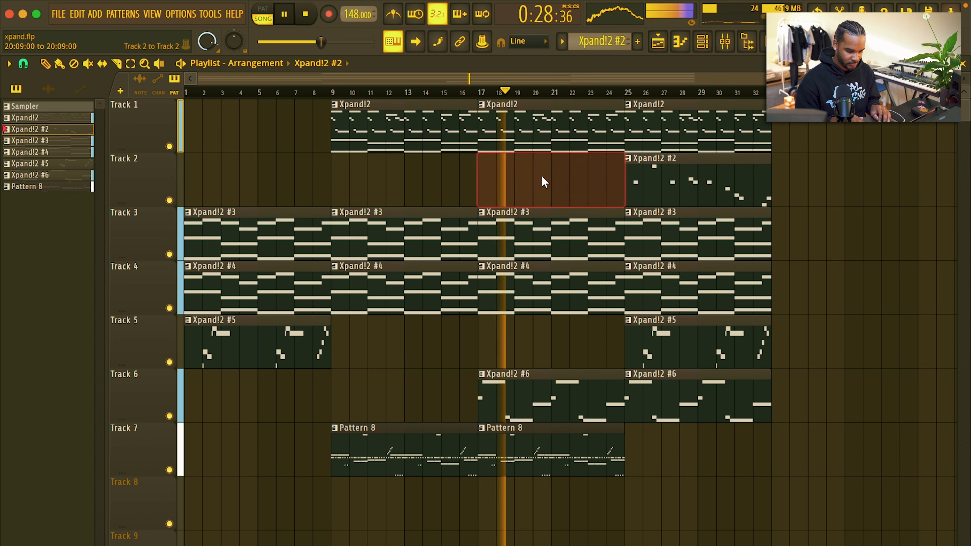
# Duplicate the six Xpand!2 clips of bars 25 to 32 twice, filling bars 33 to 48.
pyautogui.moveTo(693, 398); pyautogui.dragTo(665, 150)
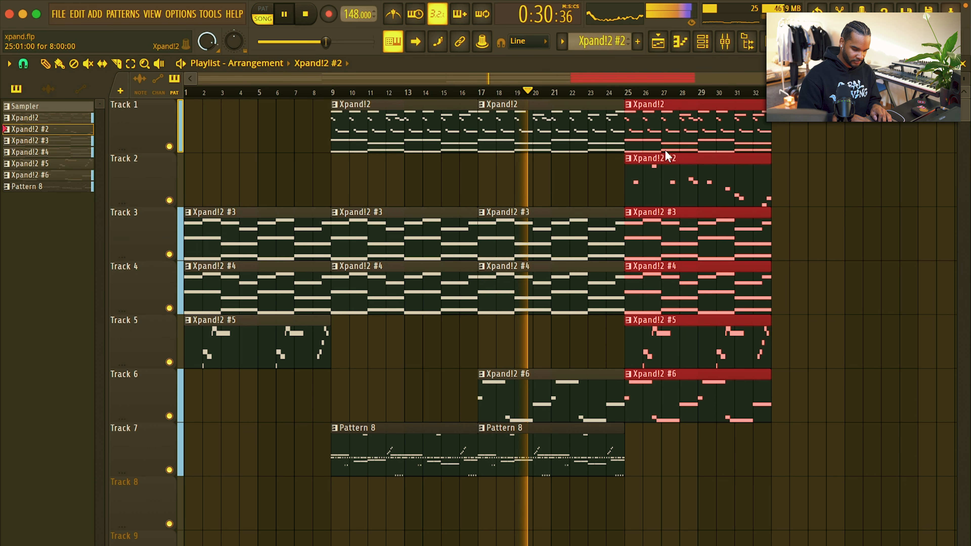
pyautogui.press('super+b')
pyautogui.moveTo(818, 126); pyautogui.dragTo(813, 339)
pyautogui.moveTo(806, 420); pyautogui.dragTo(811, 168)
pyautogui.press('super+b')
# Duplicate the two Pattern 8 clips over bars 25 to 40.
pyautogui.keyDown('super'); pyautogui.rightClick(734, 284); pyautogui.keyUp('super')
pyautogui.moveTo(582, 499); pyautogui.dragTo(562, 497)
pyautogui.press('super+b')
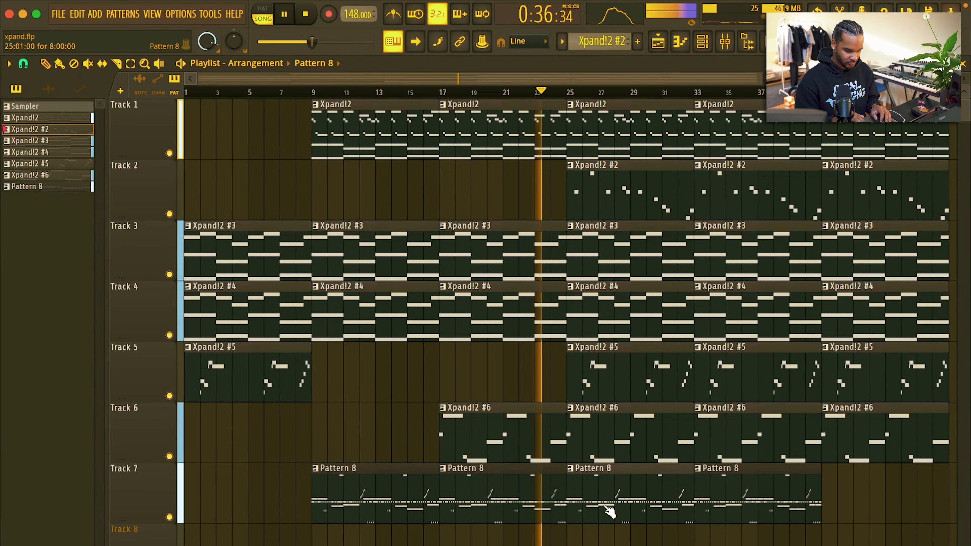
pyautogui.click(703, 41)
pyautogui.click(747, 41)
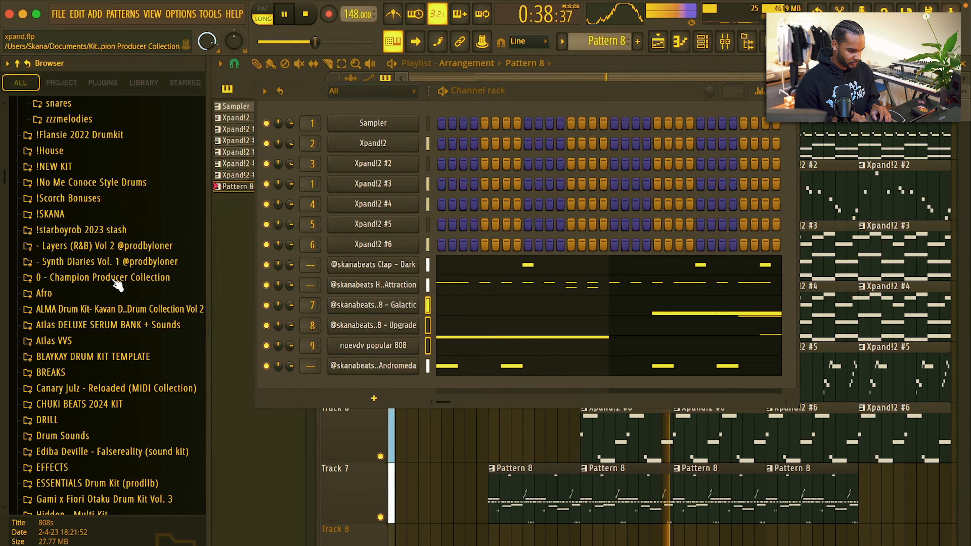
pyautogui.scroll(4, 115, 267)
pyautogui.scroll(-2, 77, 392)
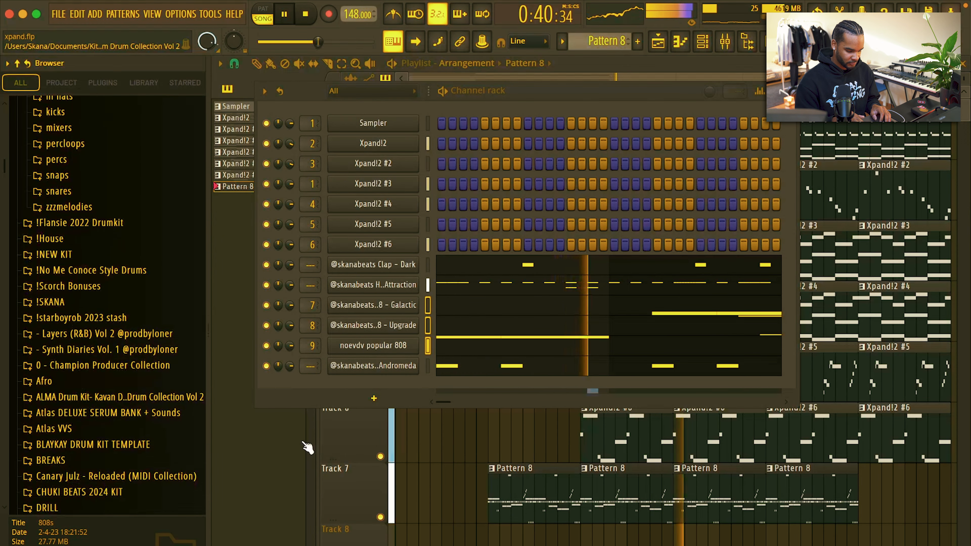
pyautogui.press('F6')
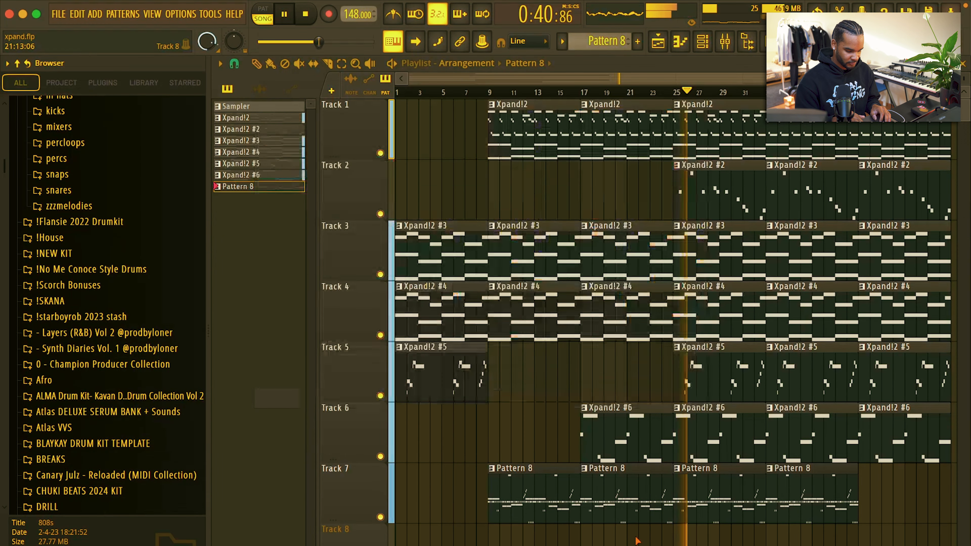
# Delete the Xpand!2 #3 and Xpand!2 #2 clips from bars 25 to 32.
pyautogui.rightClick(718, 264)
pyautogui.rightClick(717, 164)
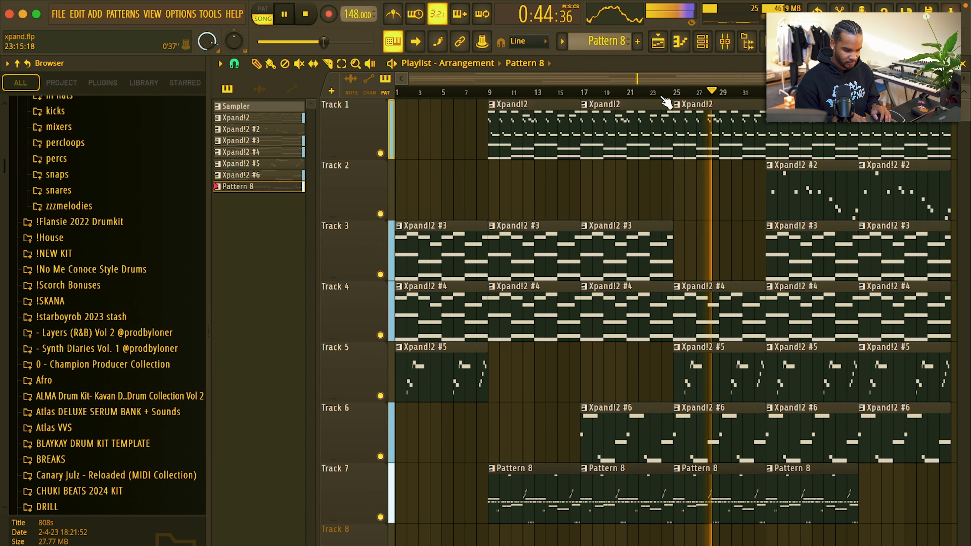
# Make the Pattern 8 clip at bar 25 unique and cut the 808 - Galactic and 808 - Upgrade notes from the copy.
pyautogui.click(679, 476)
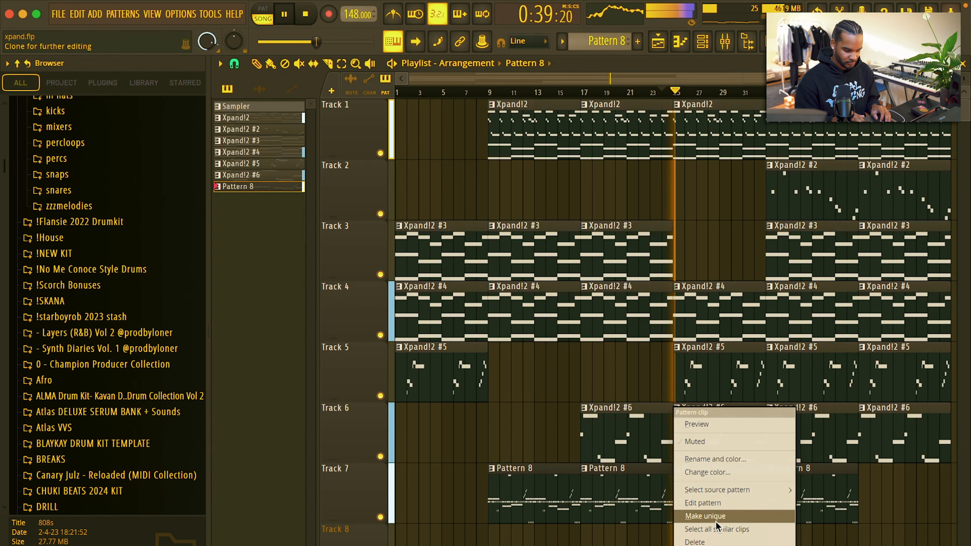
pyautogui.click(718, 518)
pyautogui.click(706, 44)
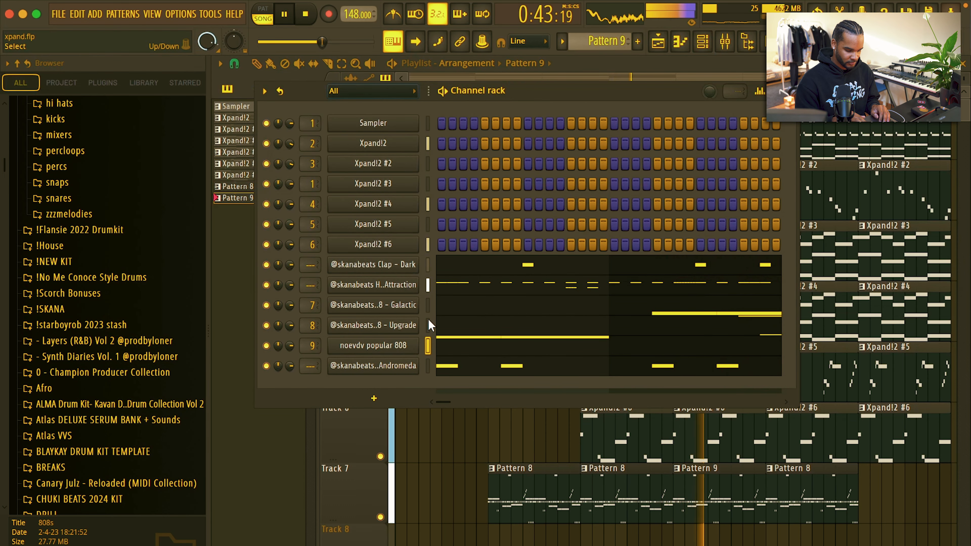
pyautogui.click(427, 301)
pyautogui.press('super+x')
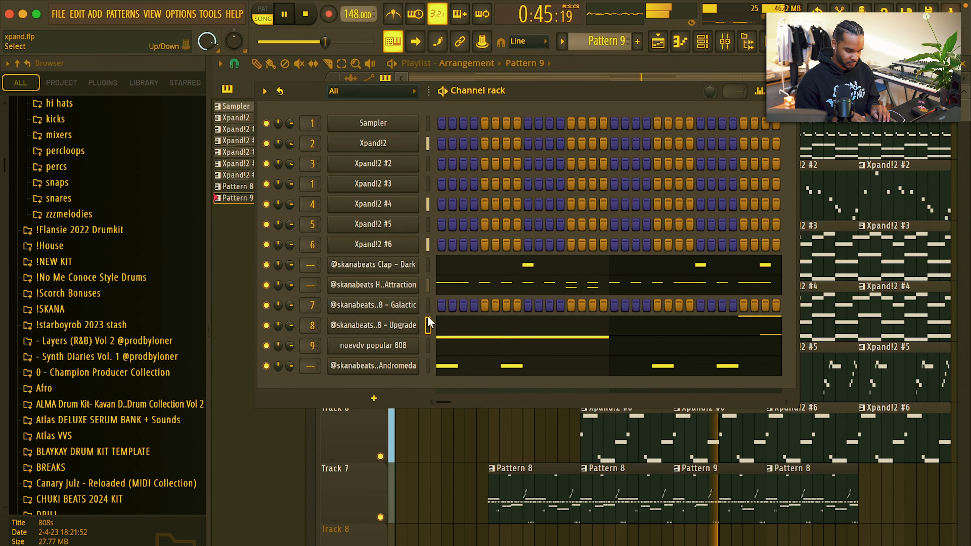
pyautogui.press('super+x')
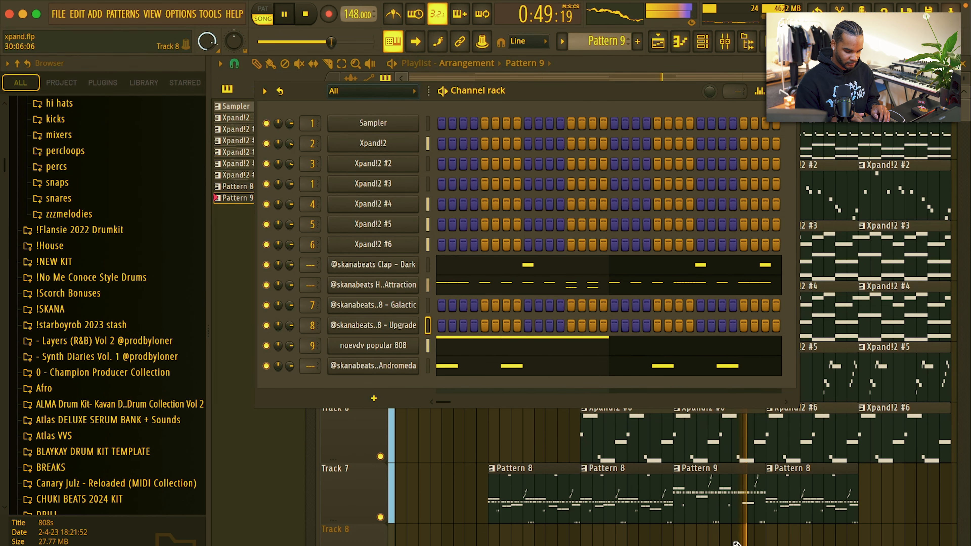
pyautogui.press('F6')
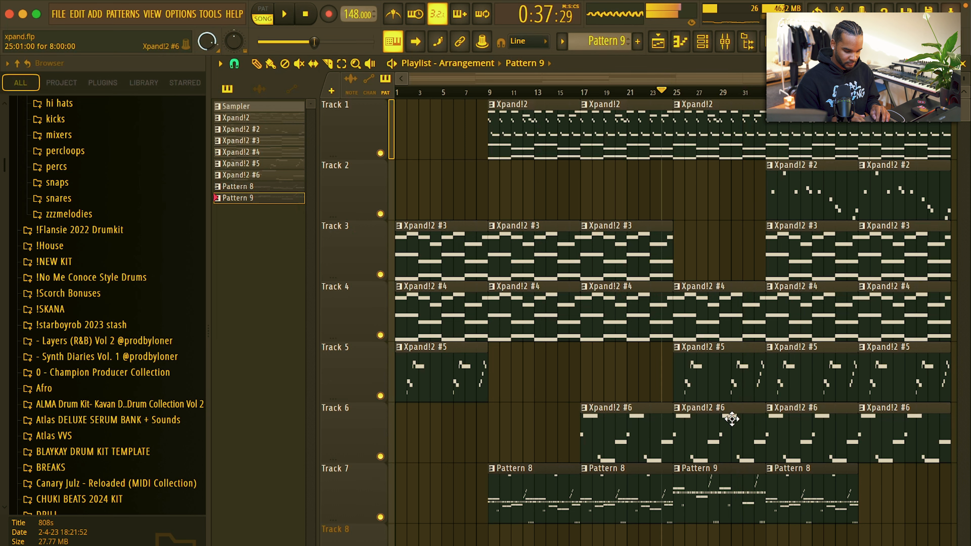
# In bars 25 to 32, remove the Xpand!2 #6 and #4 clips and place Xpand!2 #2 and #3 clips.
pyautogui.press('space')
pyautogui.rightClick(732, 419)
pyautogui.click(801, 174)
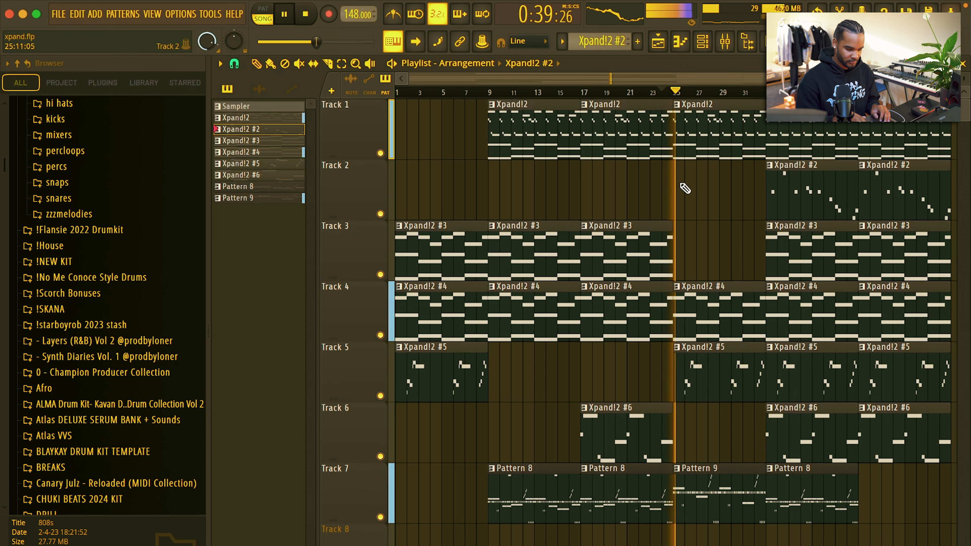
pyautogui.rightClick(718, 315)
pyautogui.keyDown('super'); pyautogui.click(651, 250); pyautogui.keyUp('super')
pyautogui.press('super+b')
pyautogui.press('super+d')
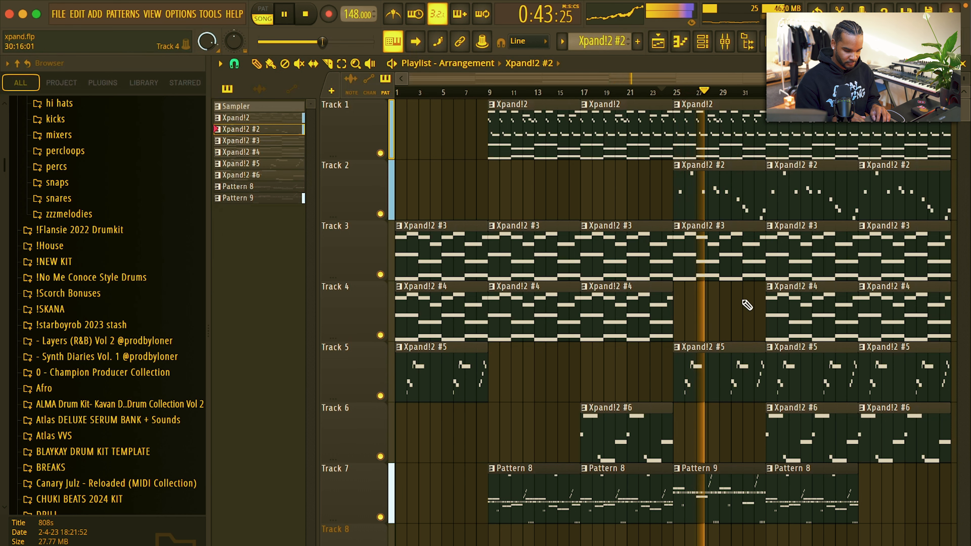
# Delete the Xpand!2 #5 clips from bars 25 to 40 and the Xpand!2 #4 and #2 clips from bars 33 to 40.
pyautogui.keyDown('ctrl'); pyautogui.scroll(-2, 764, 332); pyautogui.keyUp('ctrl')
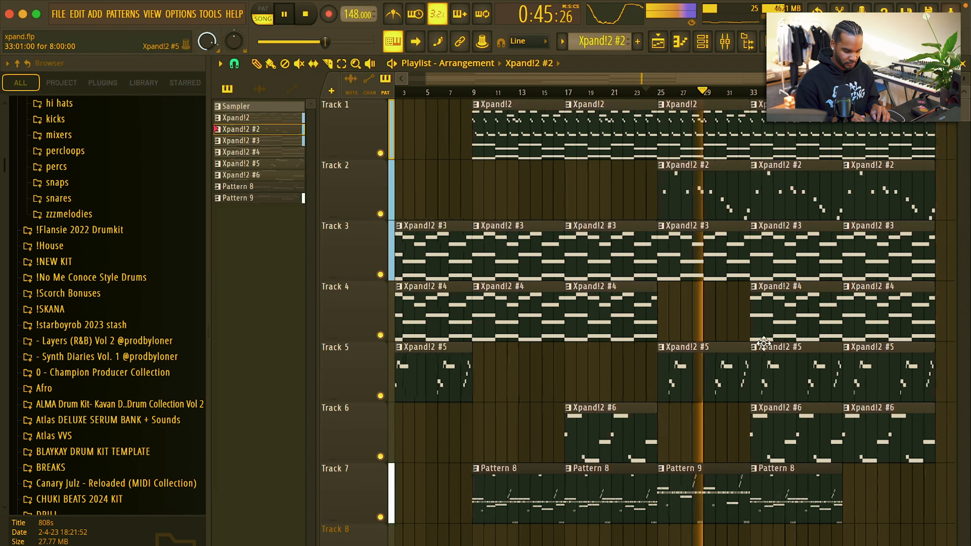
pyautogui.rightClick(656, 366)
pyautogui.keyDown('ctrl'); pyautogui.scroll(-1, 692, 444); pyautogui.keyUp('ctrl')
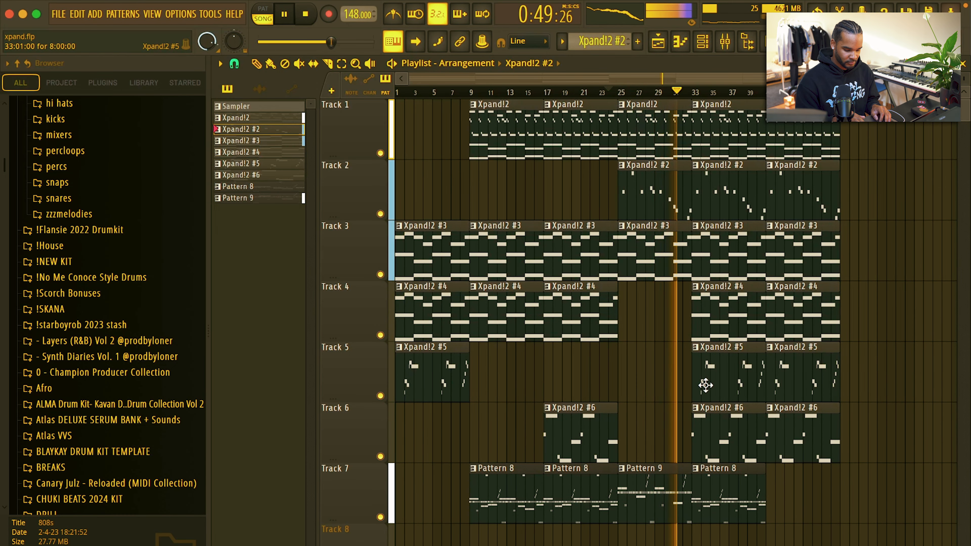
pyautogui.rightClick(731, 374)
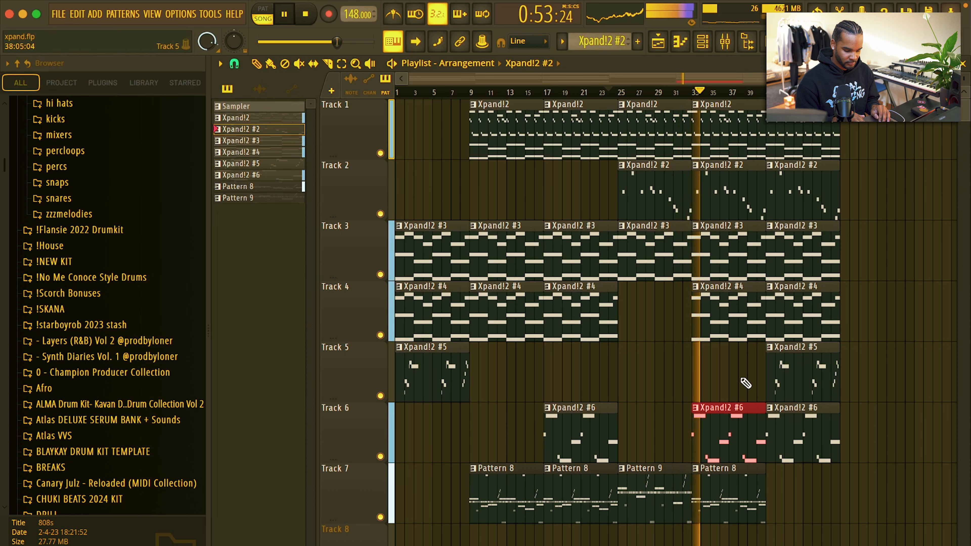
pyautogui.rightClick(735, 300)
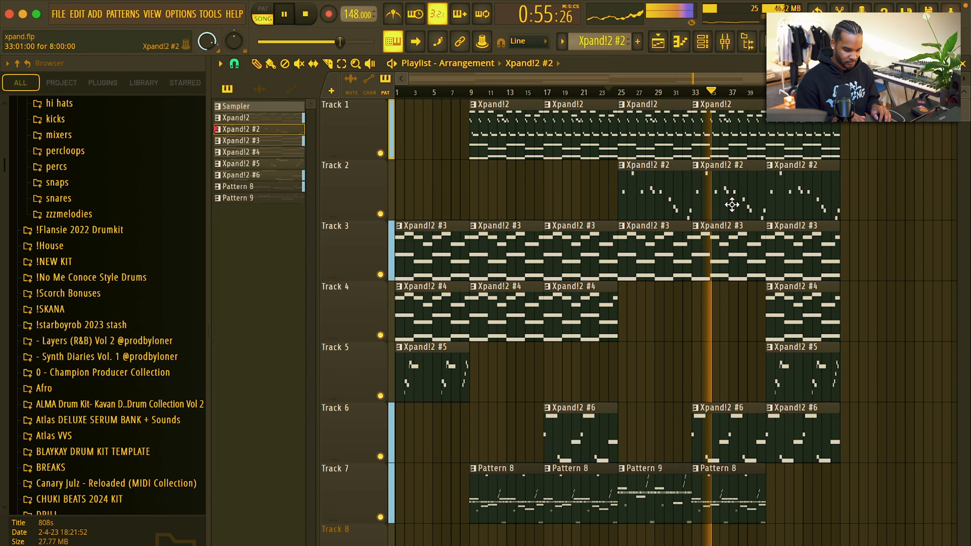
pyautogui.rightClick(741, 197)
# Clear the clips in bars 41 to 48 and repeat the arrangement of bars 9 to 40 over bars 41 to 72.
pyautogui.moveTo(804, 461); pyautogui.dragTo(483, 498)
pyautogui.press('Delete')
pyautogui.press('super+b')
pyautogui.press('super+d')
pyautogui.scroll(-3, 558, 401)
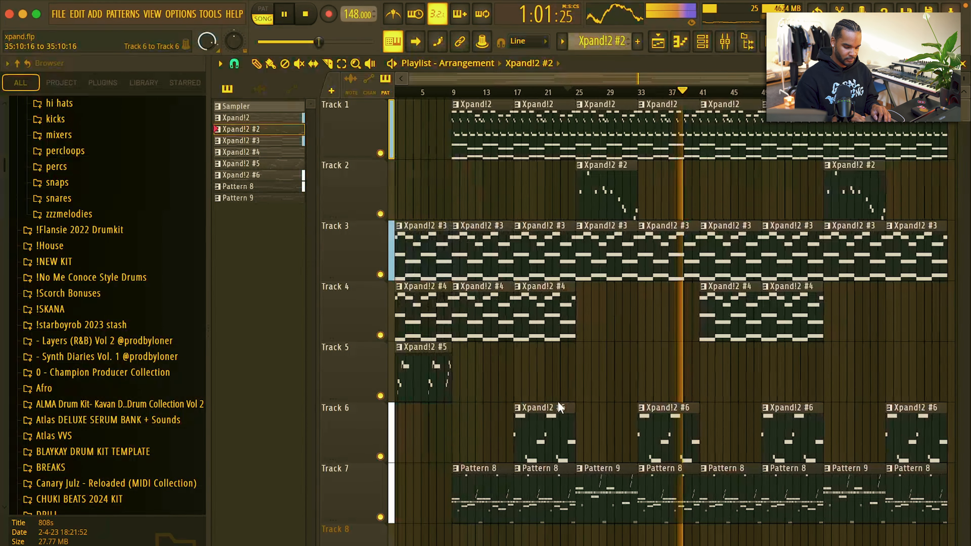
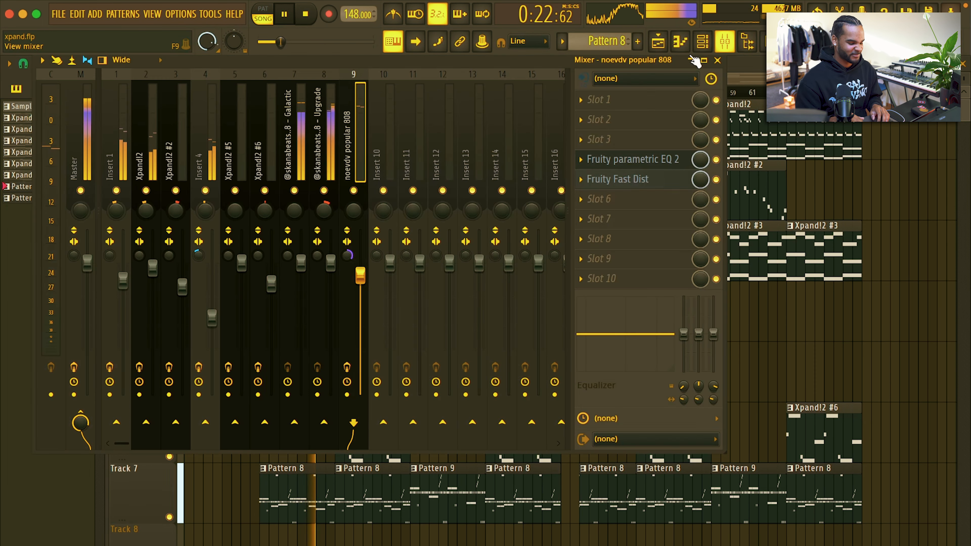
# Load the Soundshifter effect into slot 3 of the Master mixer track.
pyautogui.click(725, 41)
pyautogui.click(86, 98)
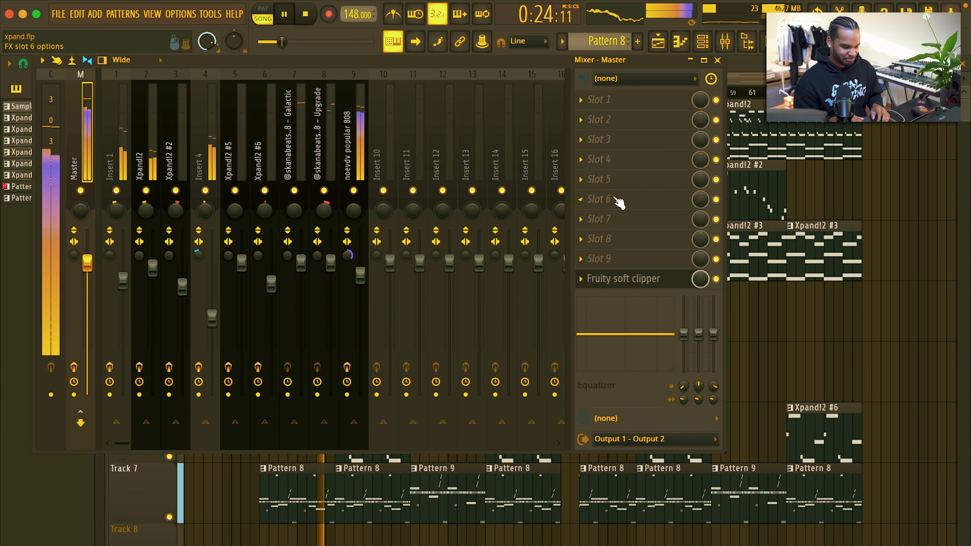
pyautogui.click(620, 203)
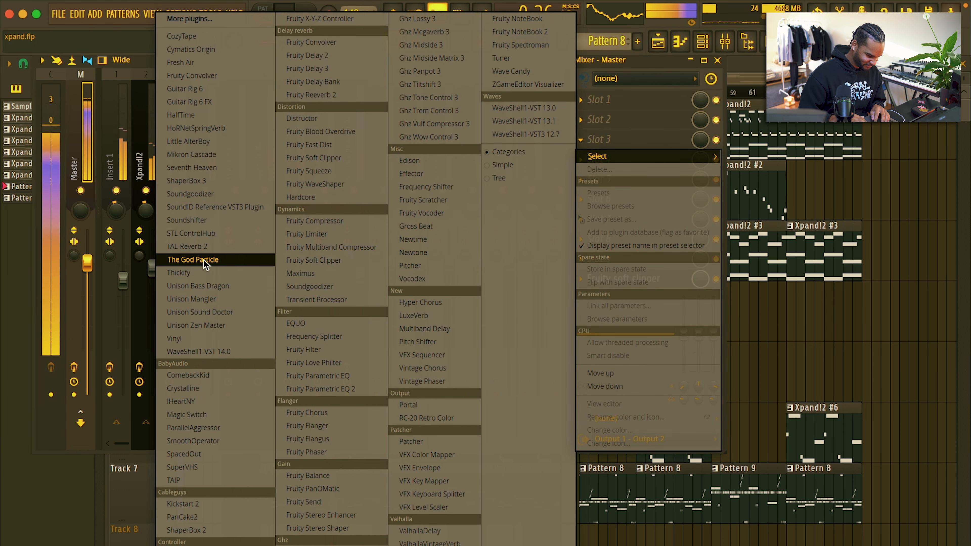
pyautogui.click(217, 221)
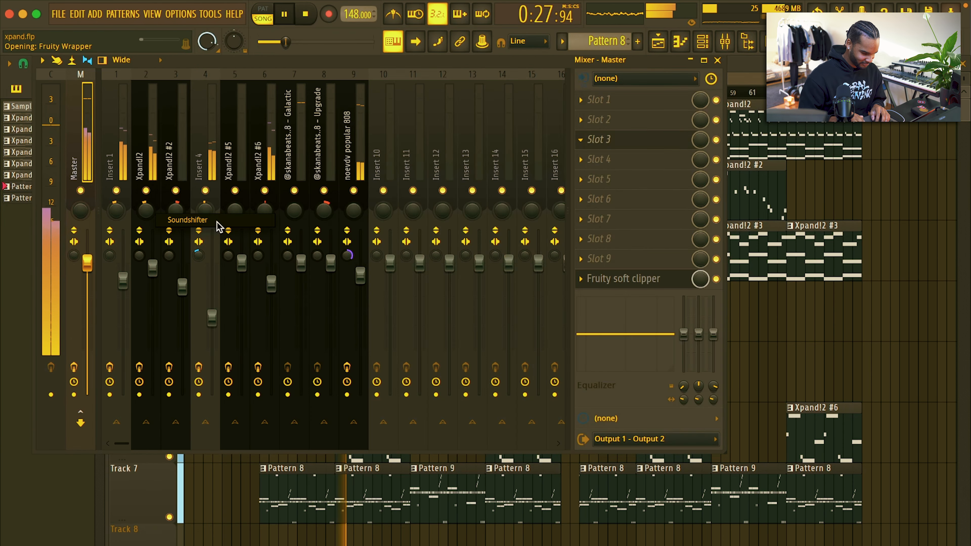